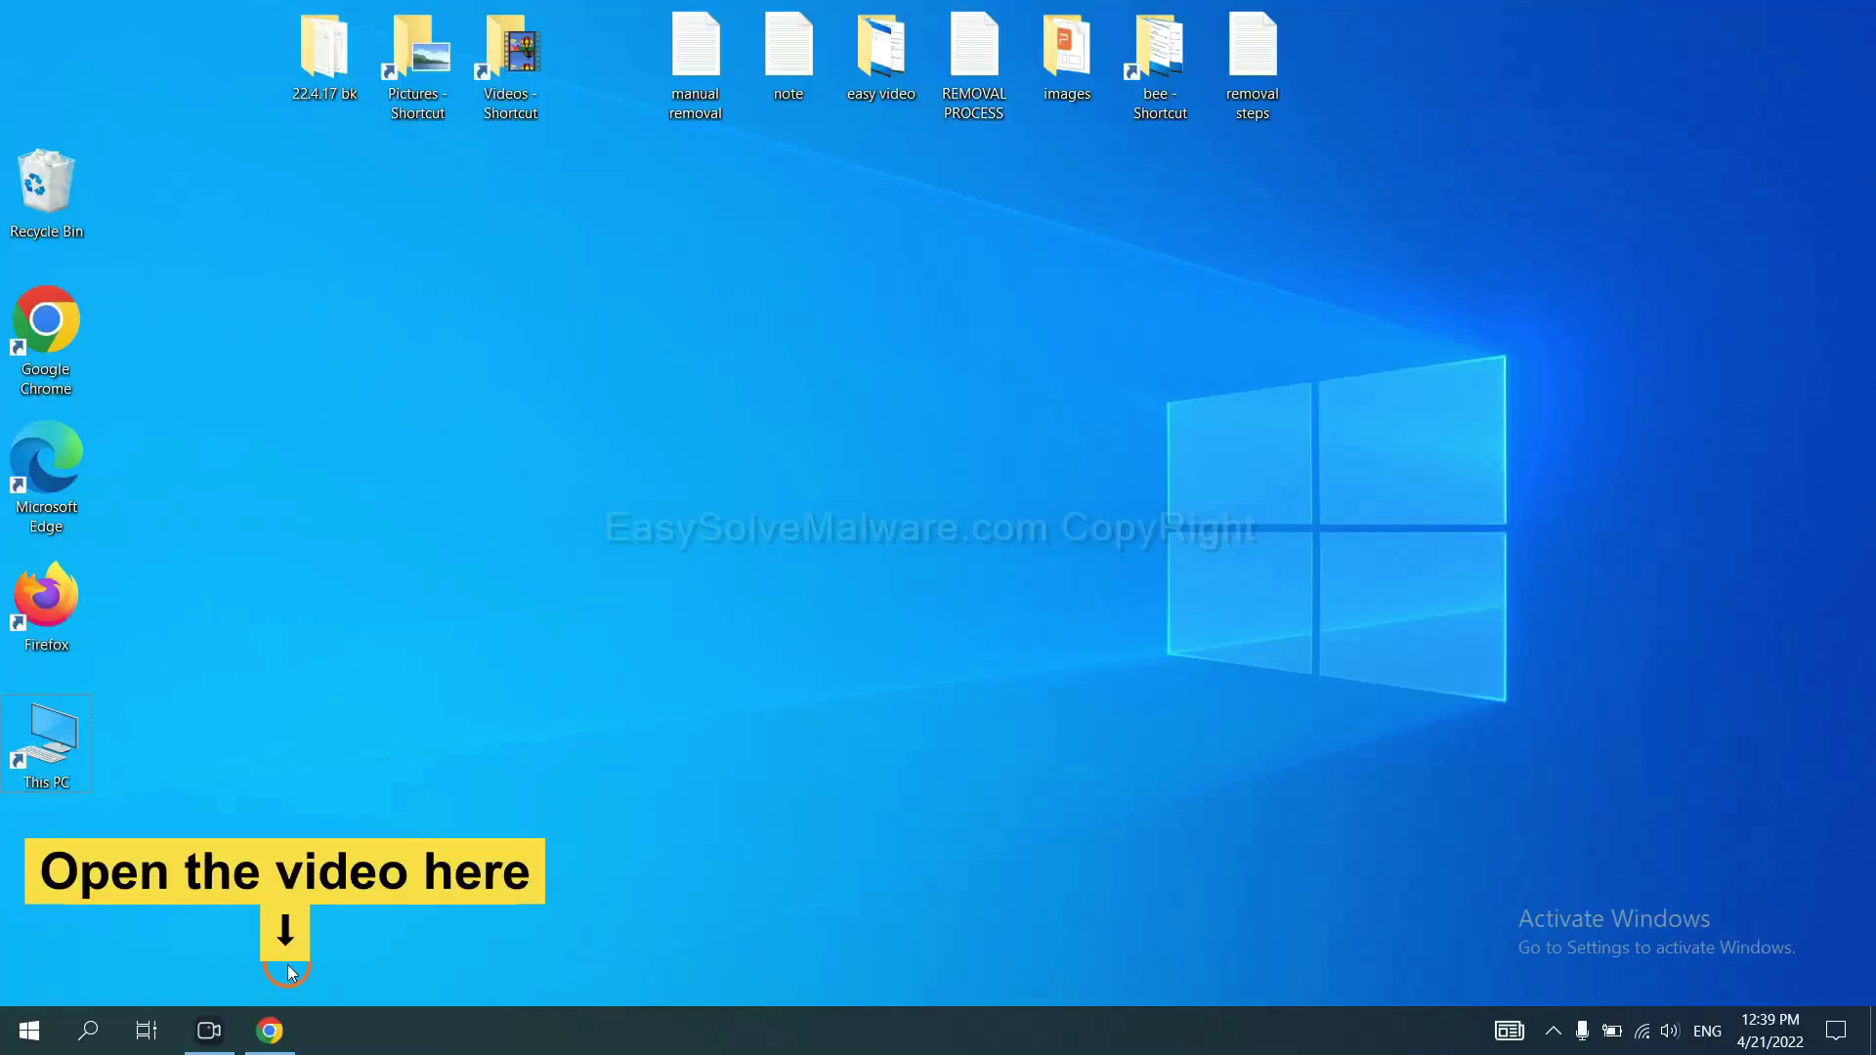
Step: Open the easysolvemalware.com removal guide from the video description and download the SpyHunter for Windows installer
left_click(279, 1026)
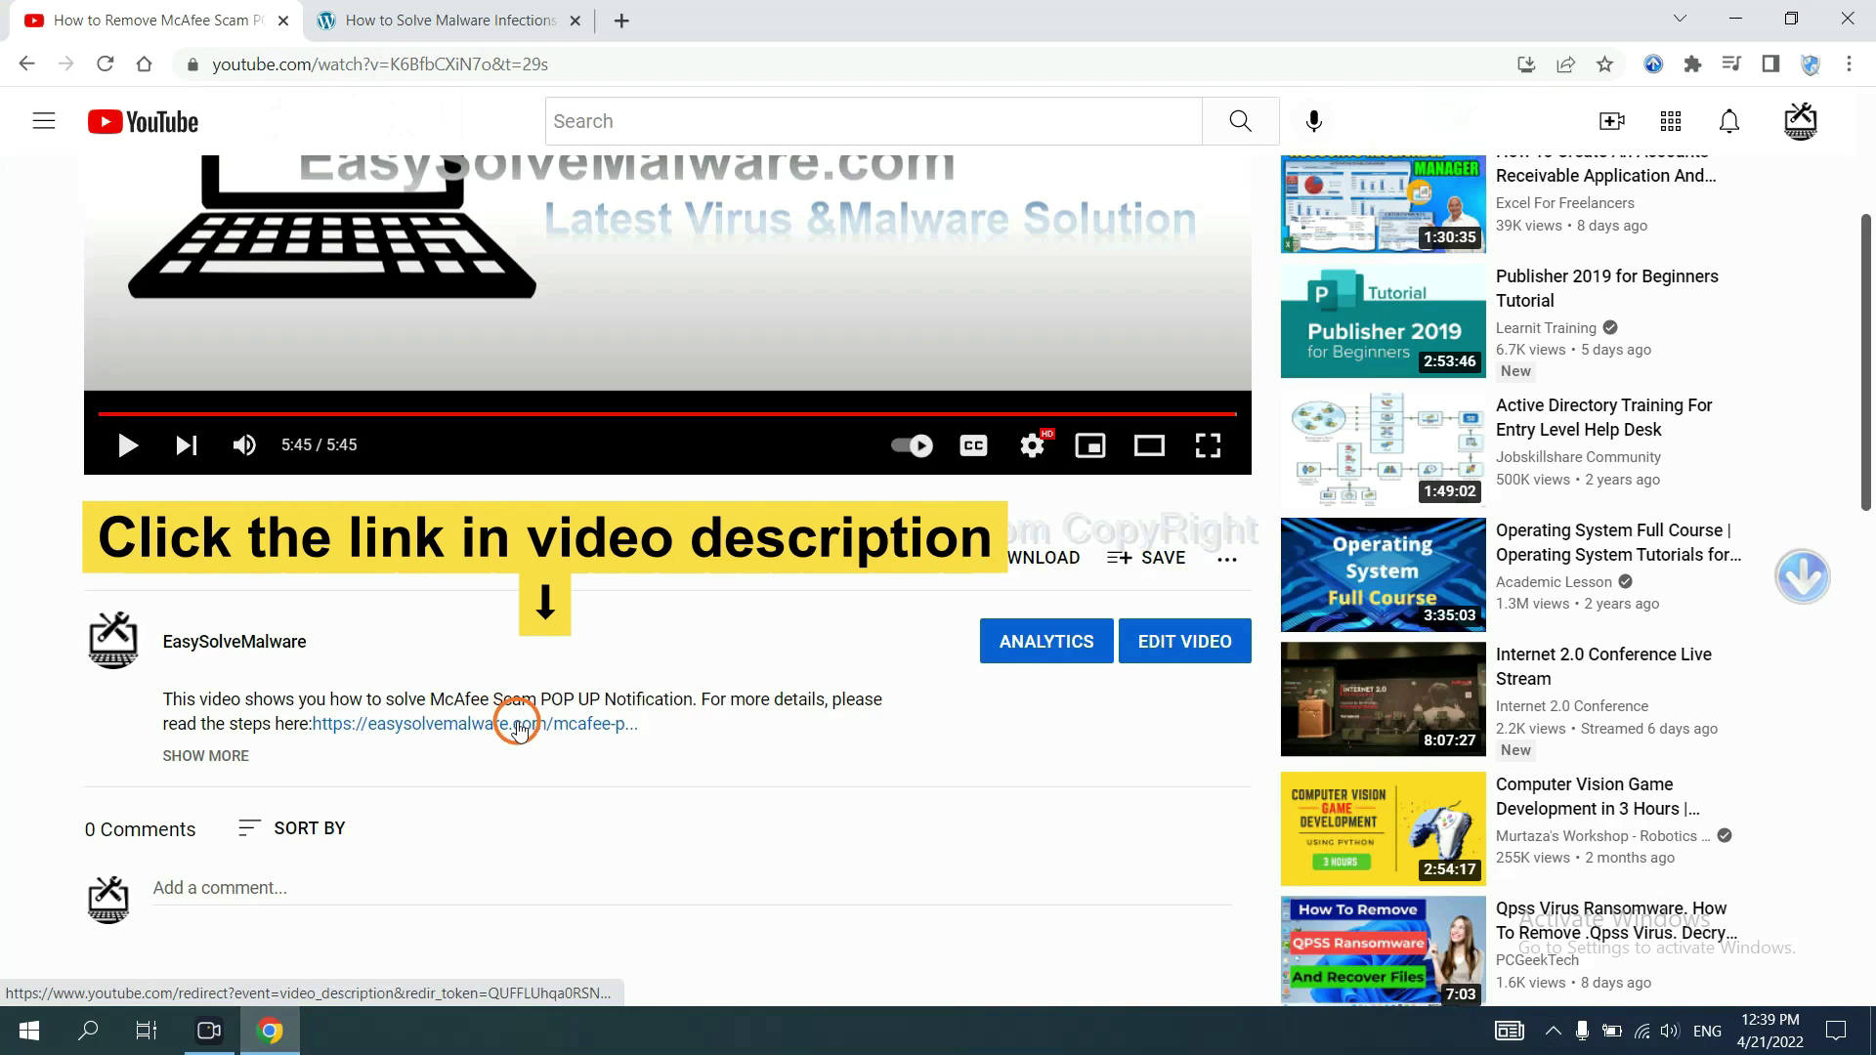
left_click(518, 727)
scroll(1866, 500, "down", 1)
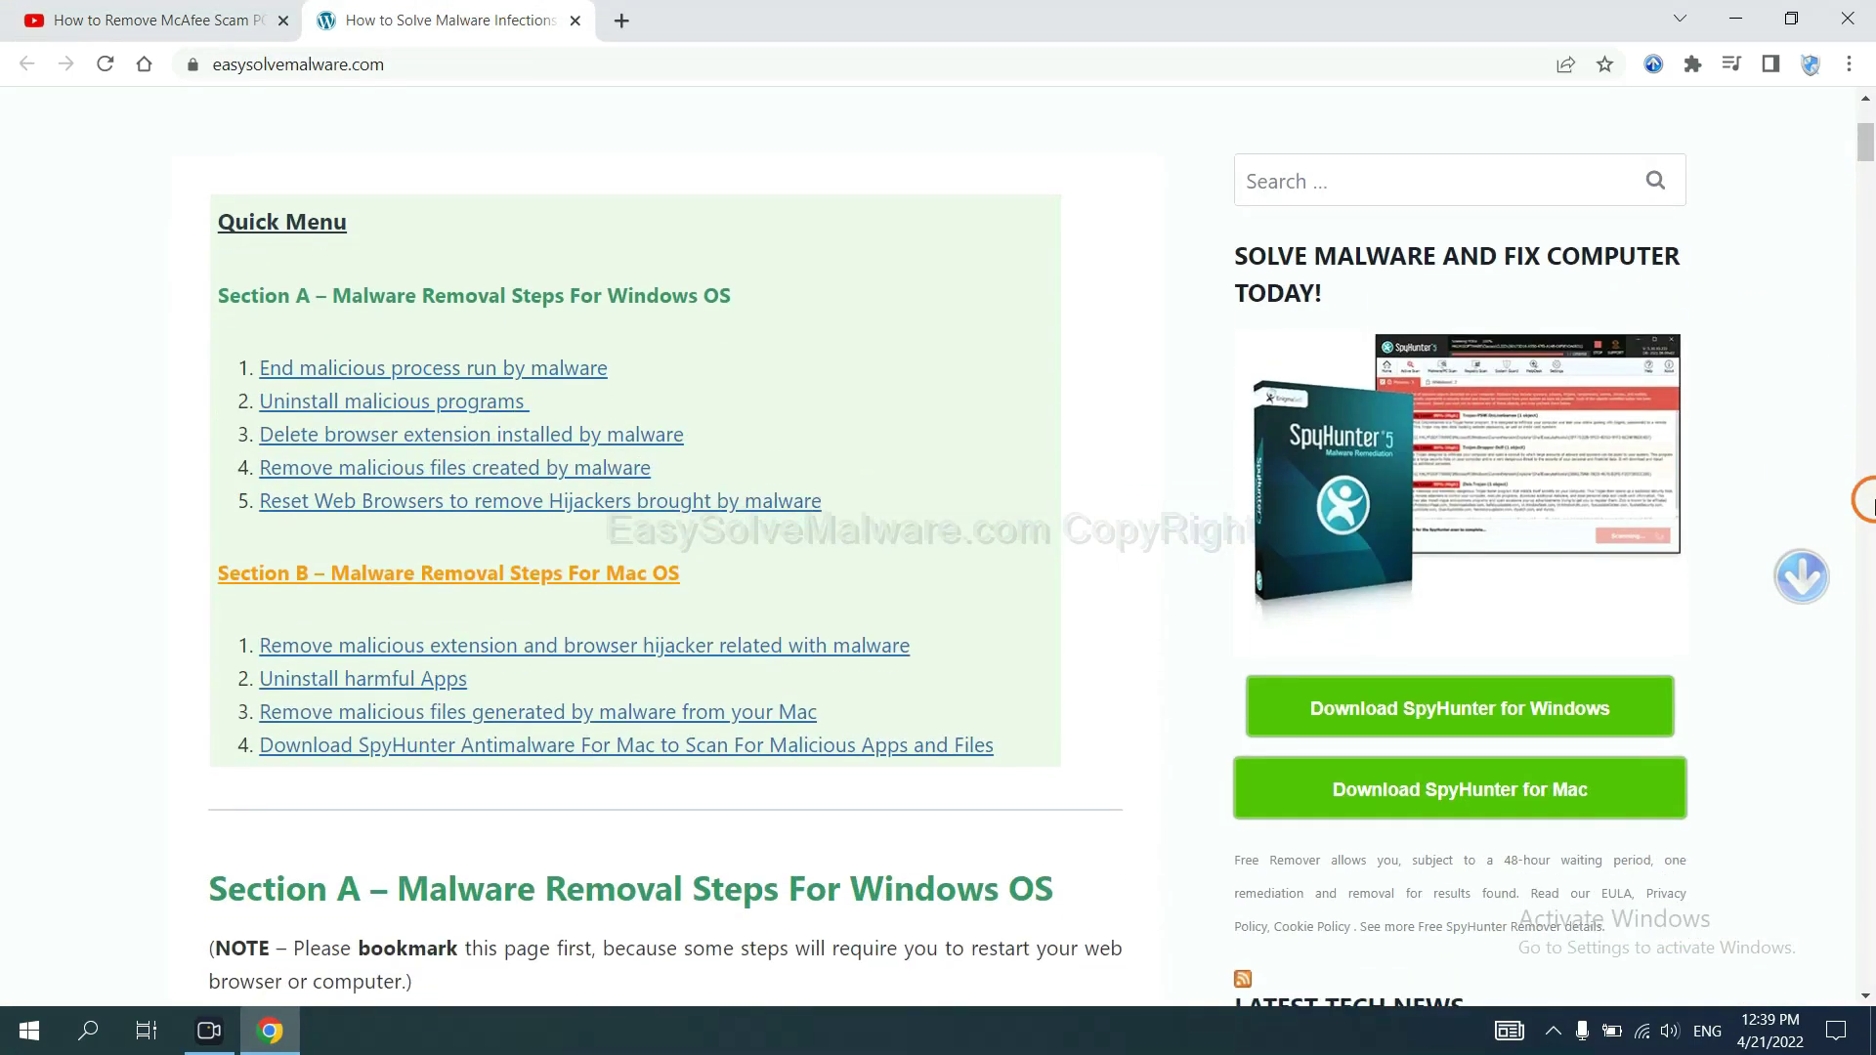
scroll(1866, 500, "down", 2)
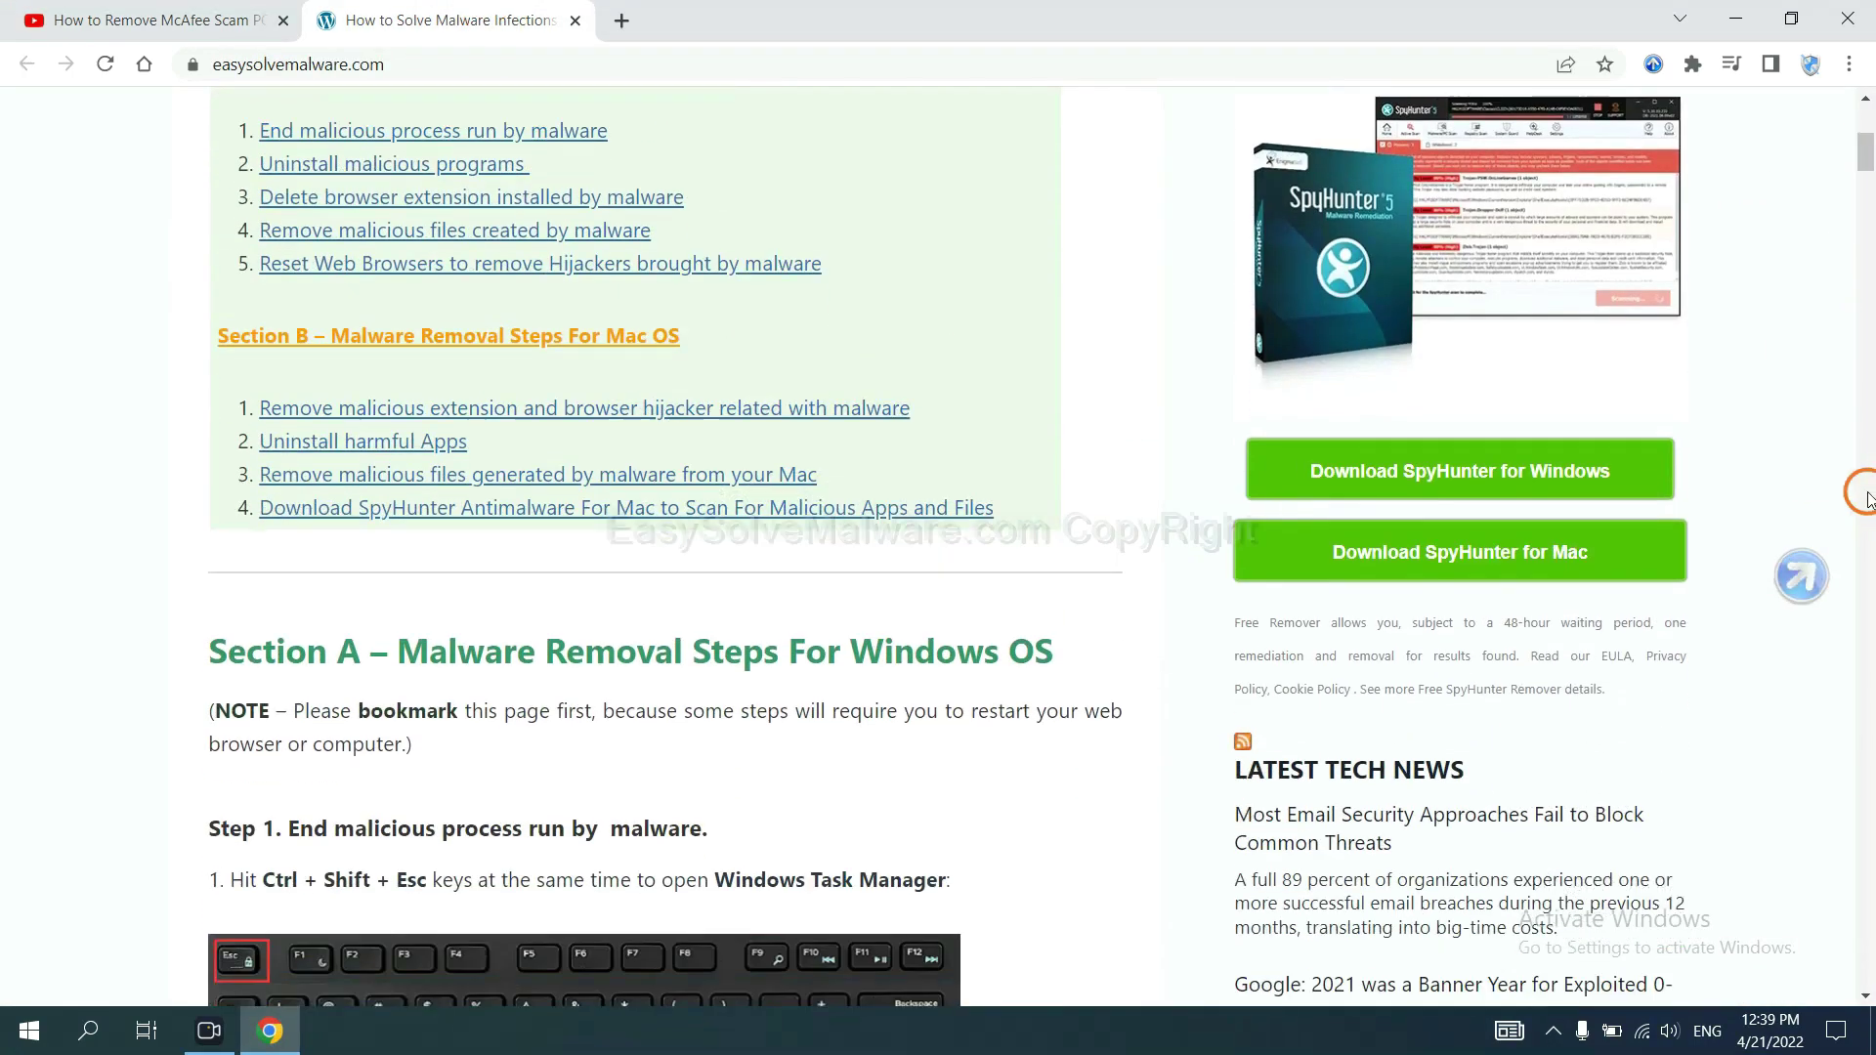
left_click(1593, 469)
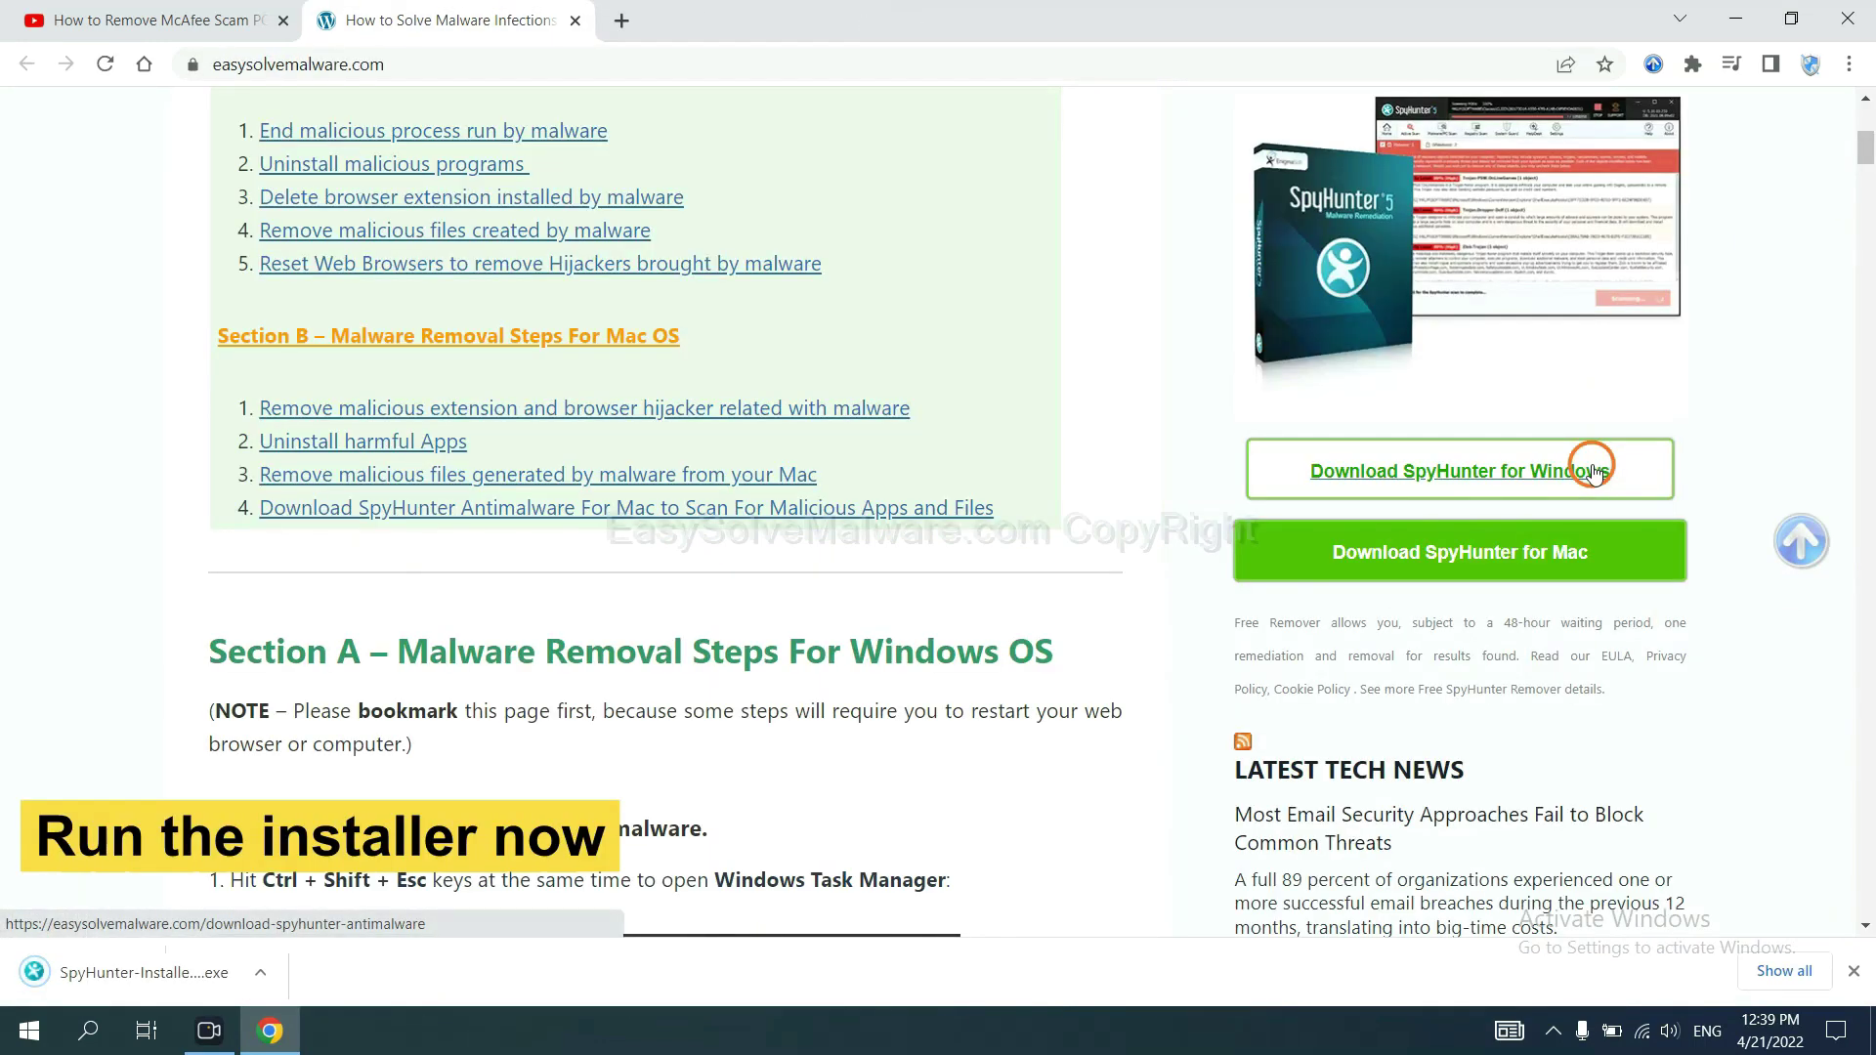
Step: Run the SpyHunter 5 installer in English, accept the licence agreement and start installing
left_click(112, 974)
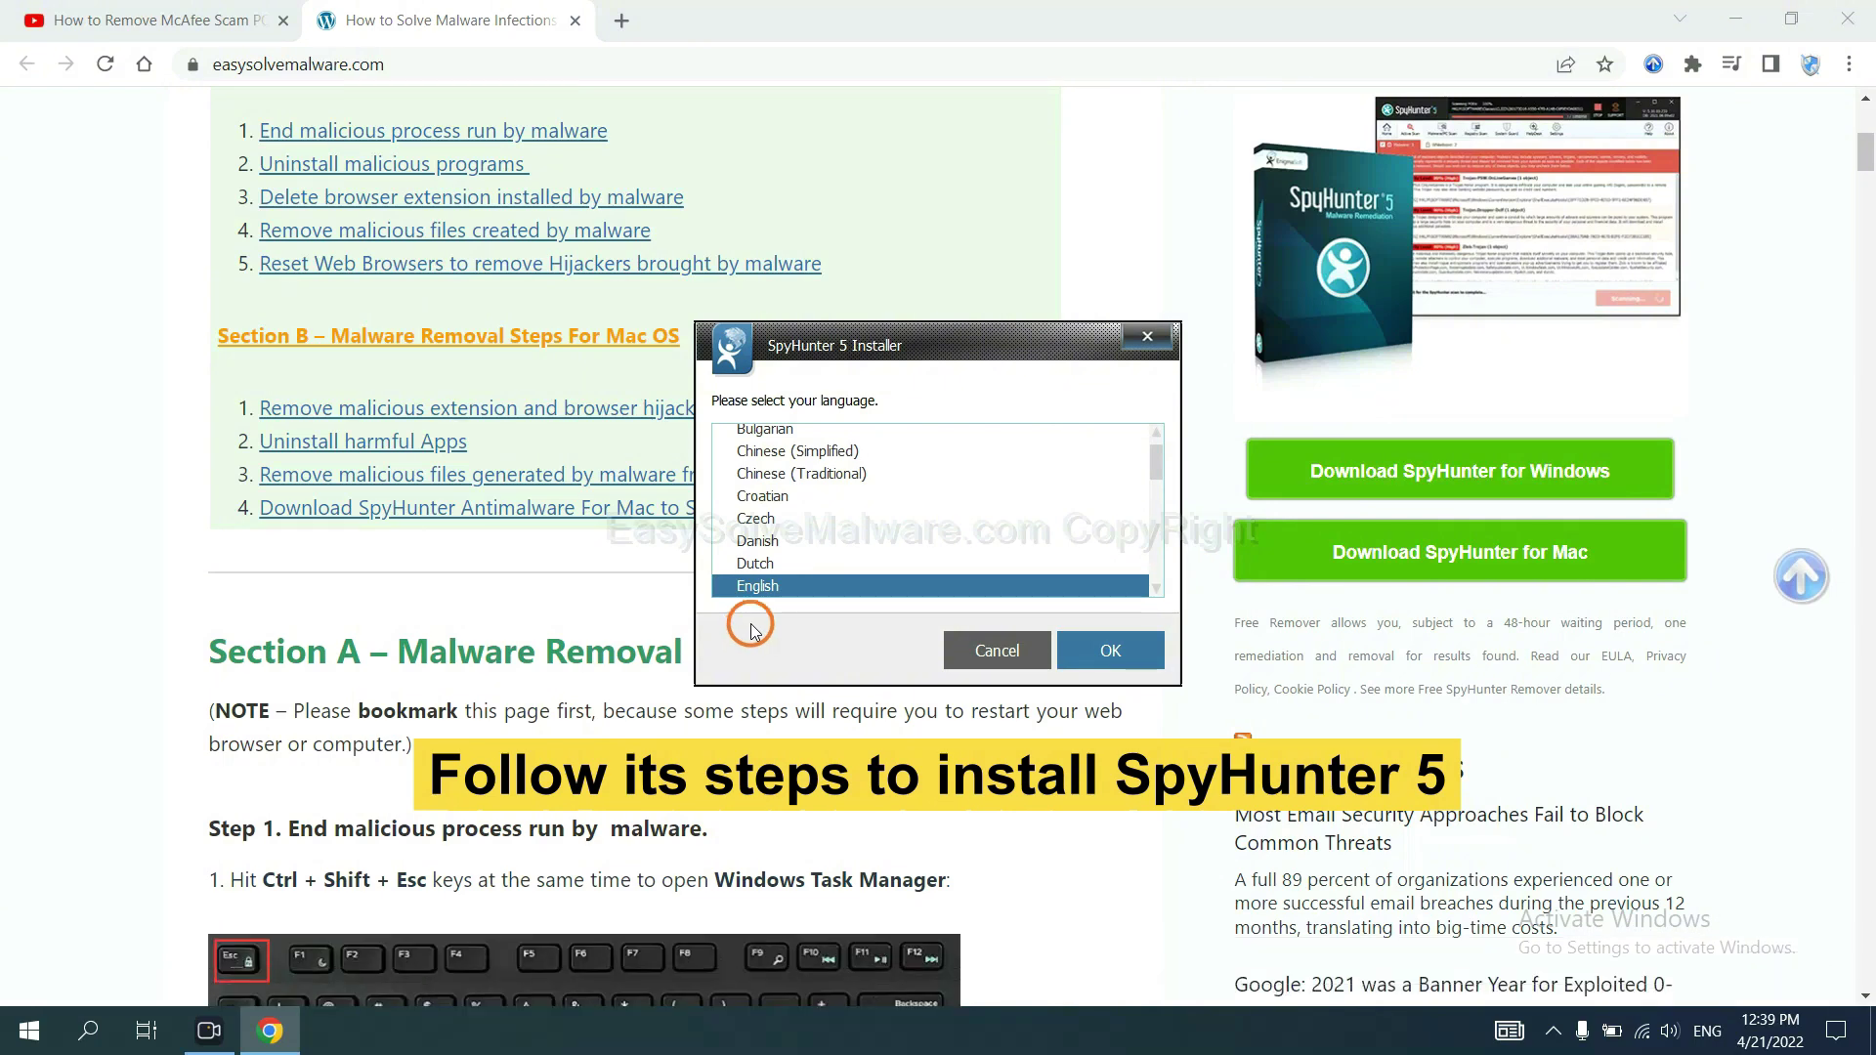
left_click(1087, 652)
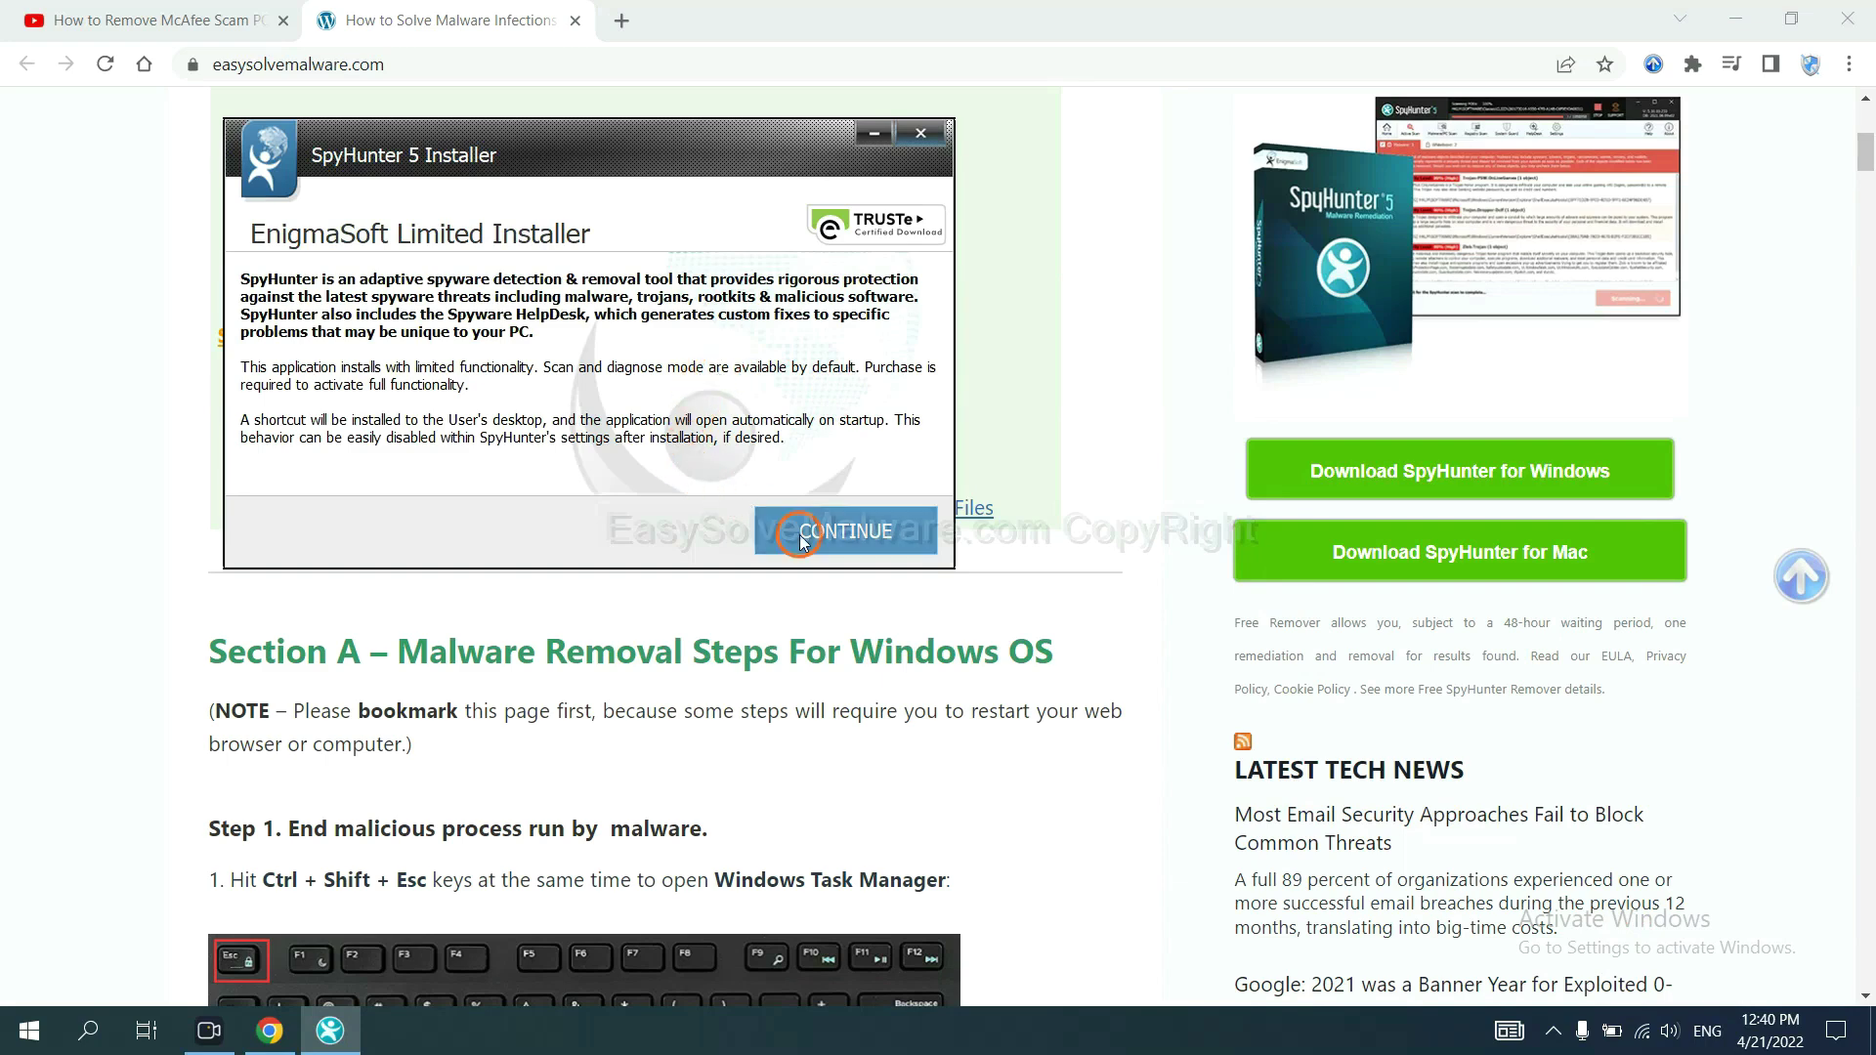
left_click(831, 533)
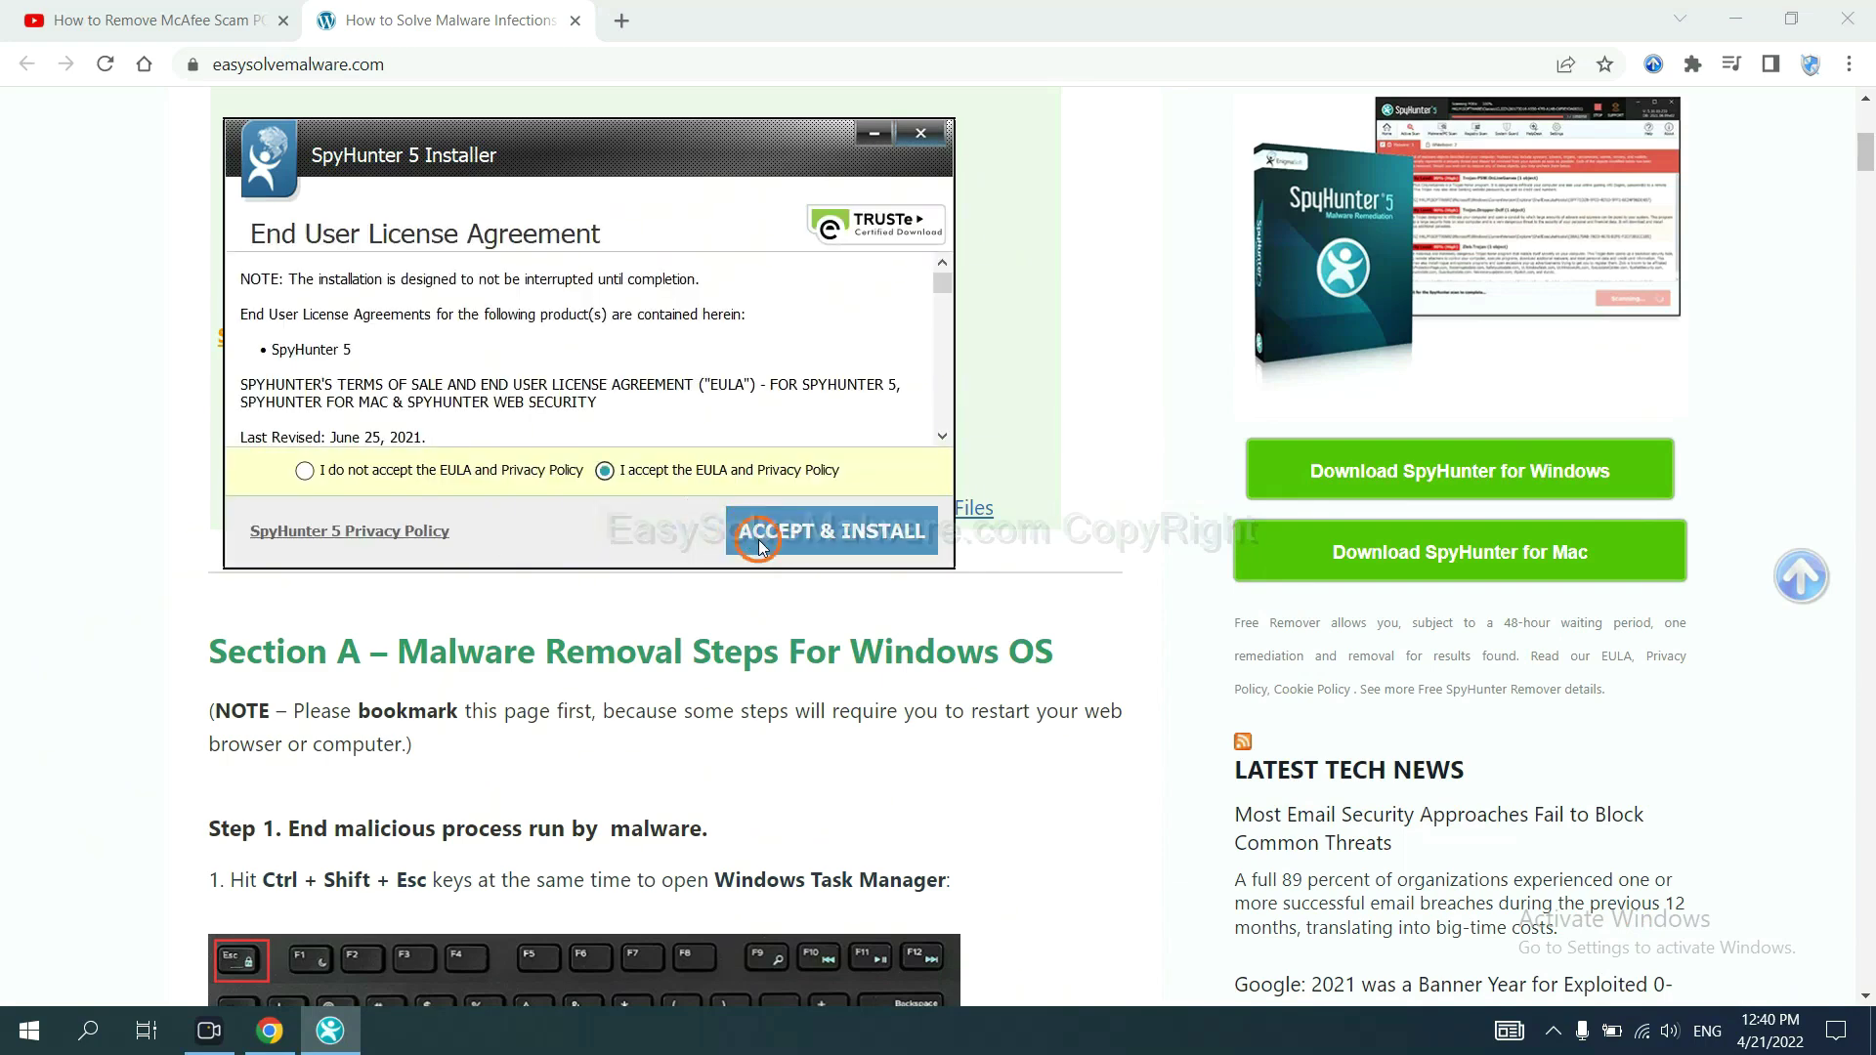
left_click(759, 544)
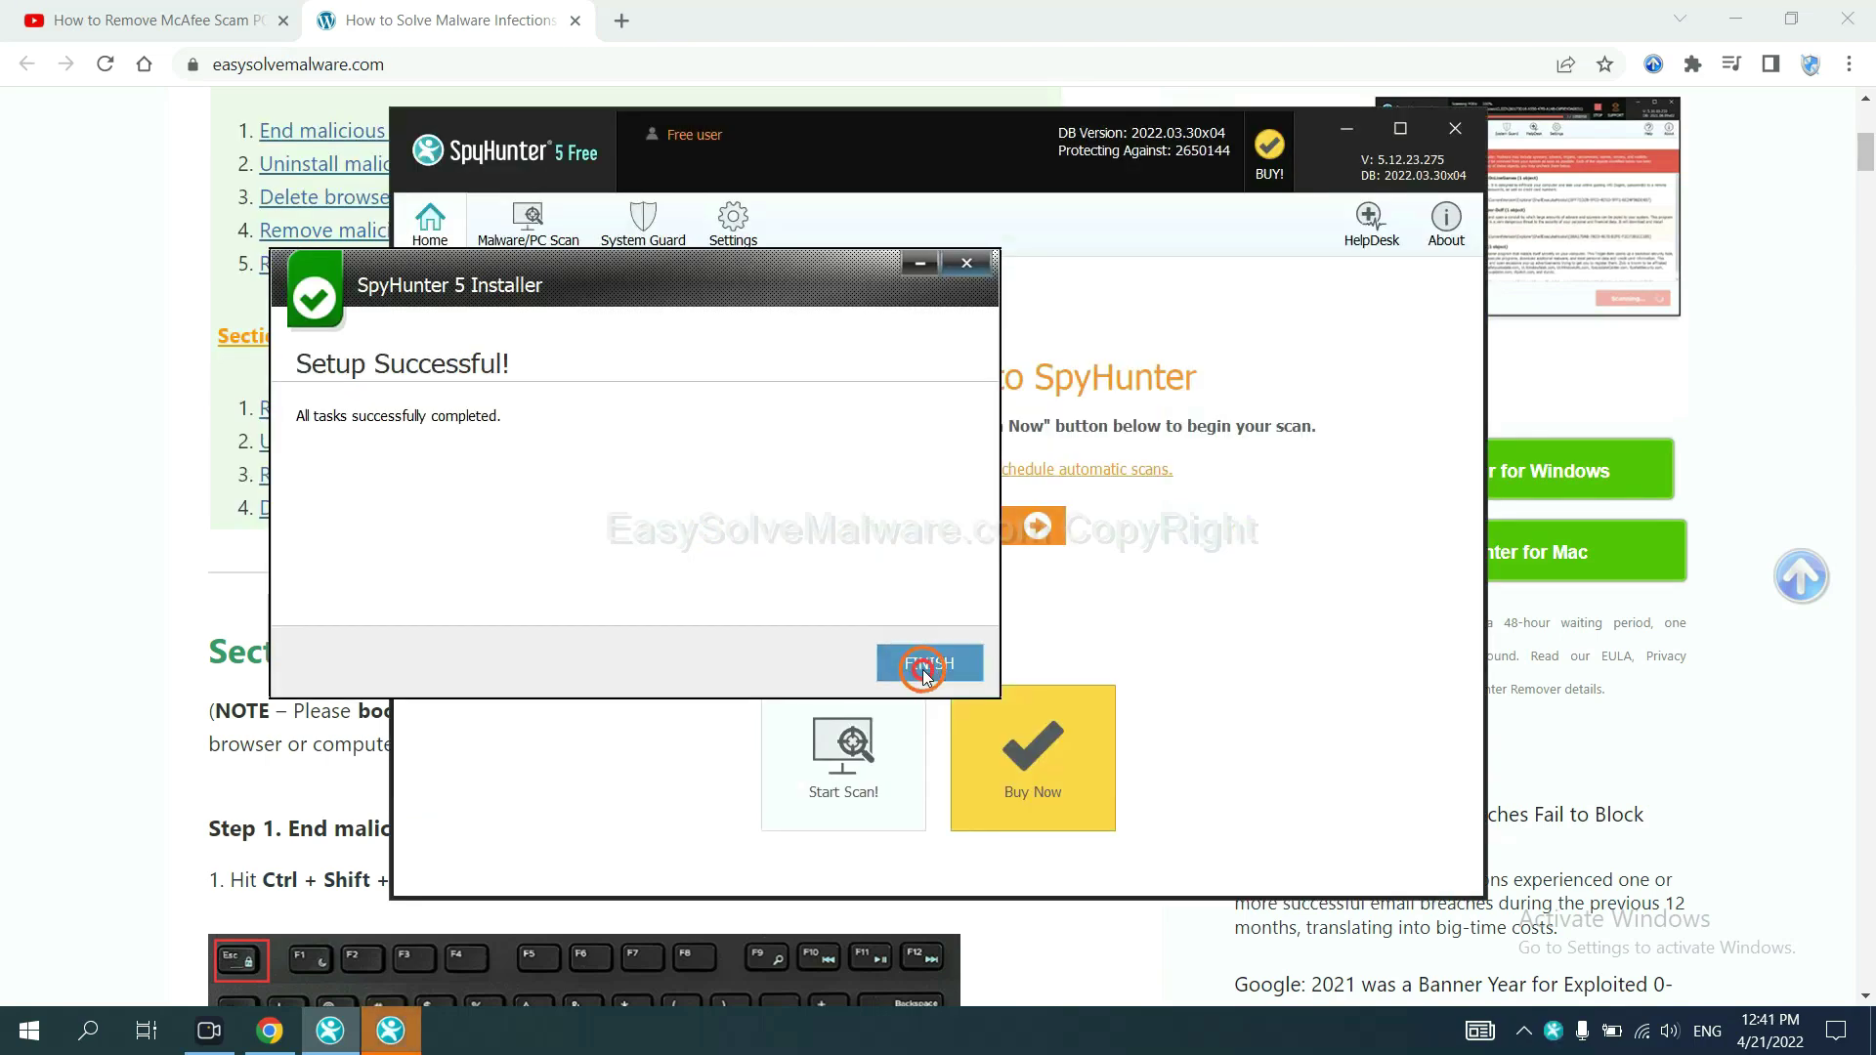
Step: Close the installer, run a SpyHunter scan and continue with remove360.bat left disabled
left_click(924, 669)
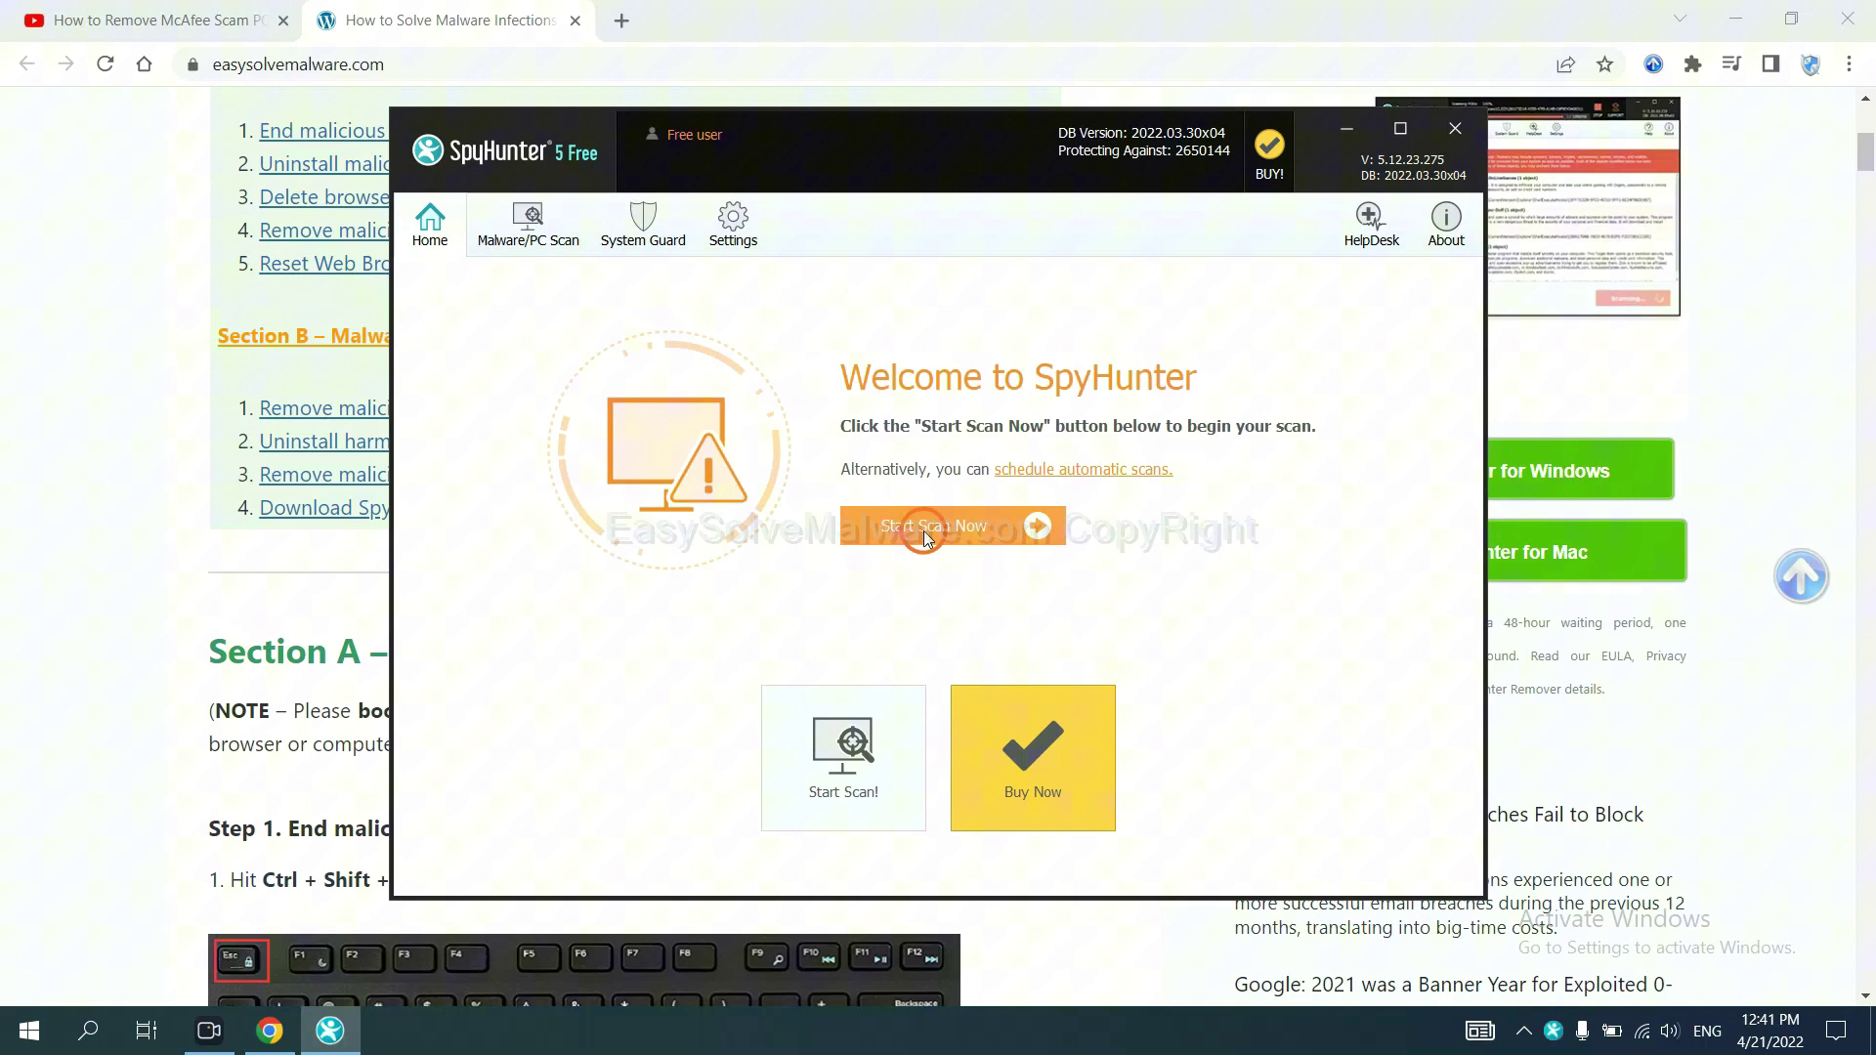
left_click(924, 529)
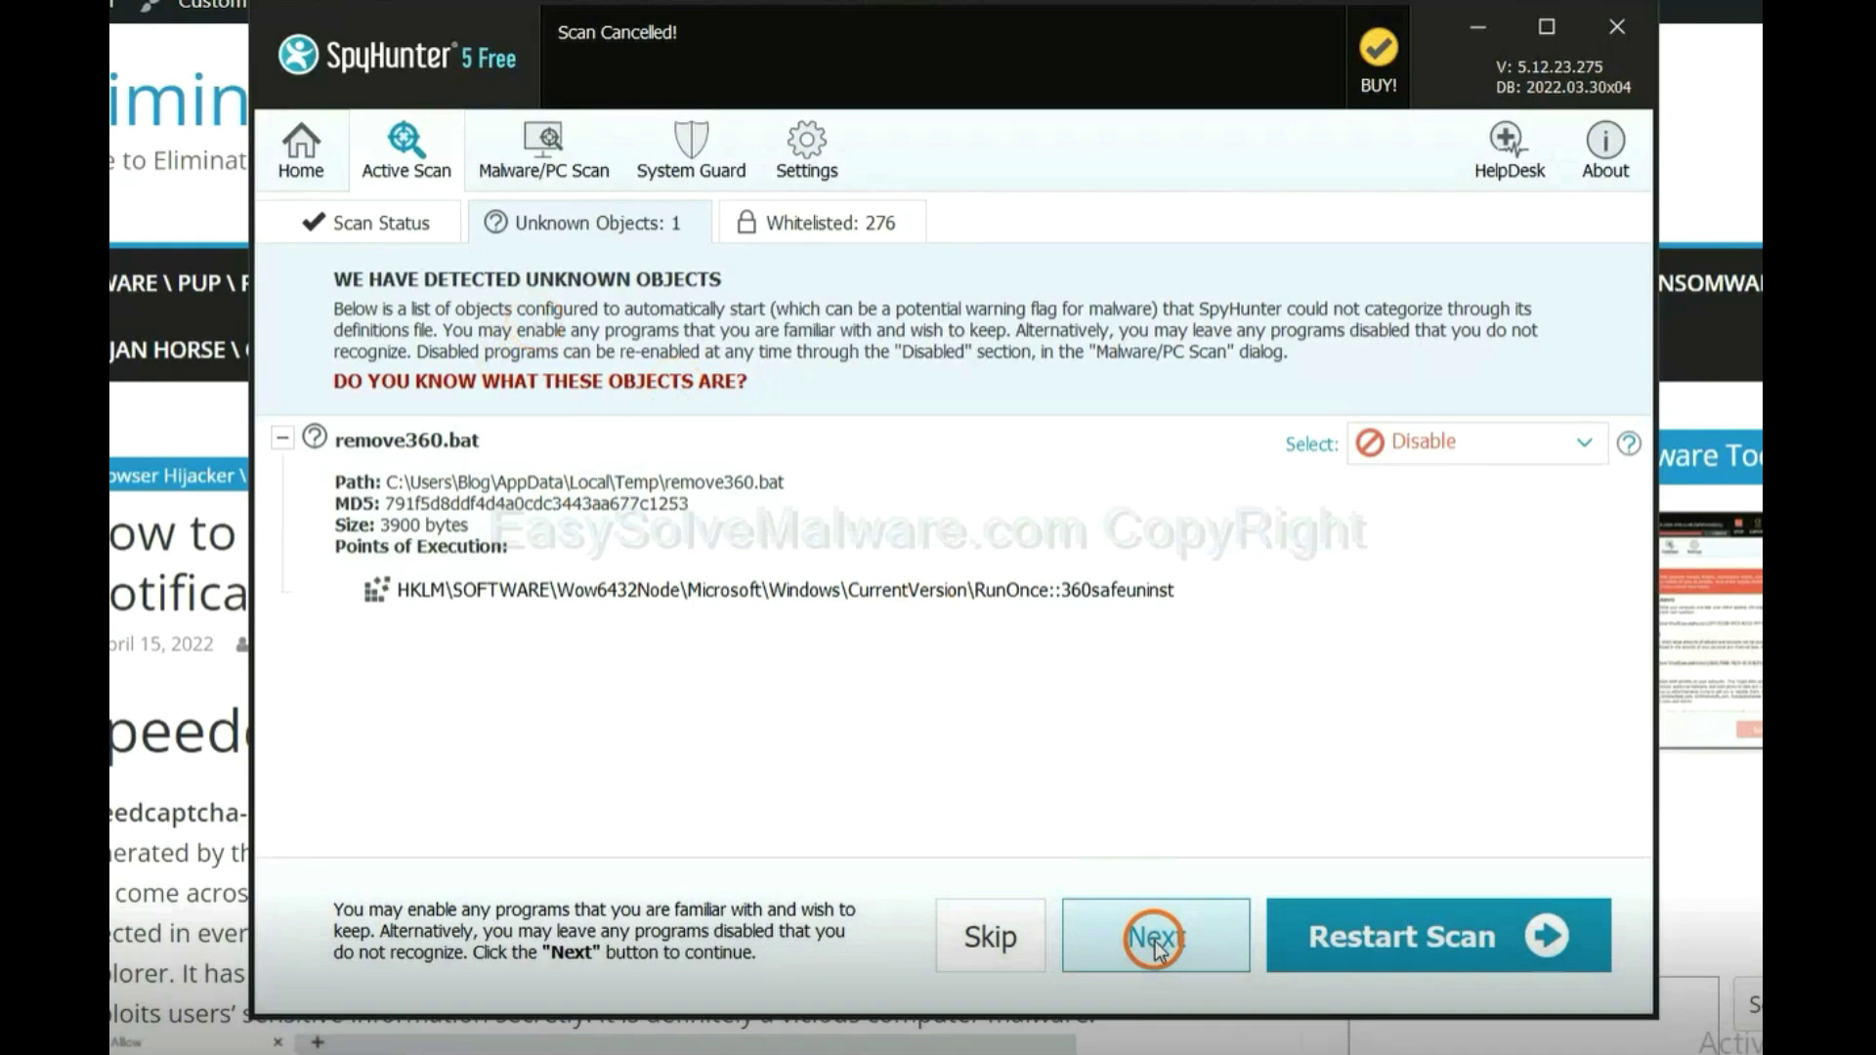
left_click(1149, 936)
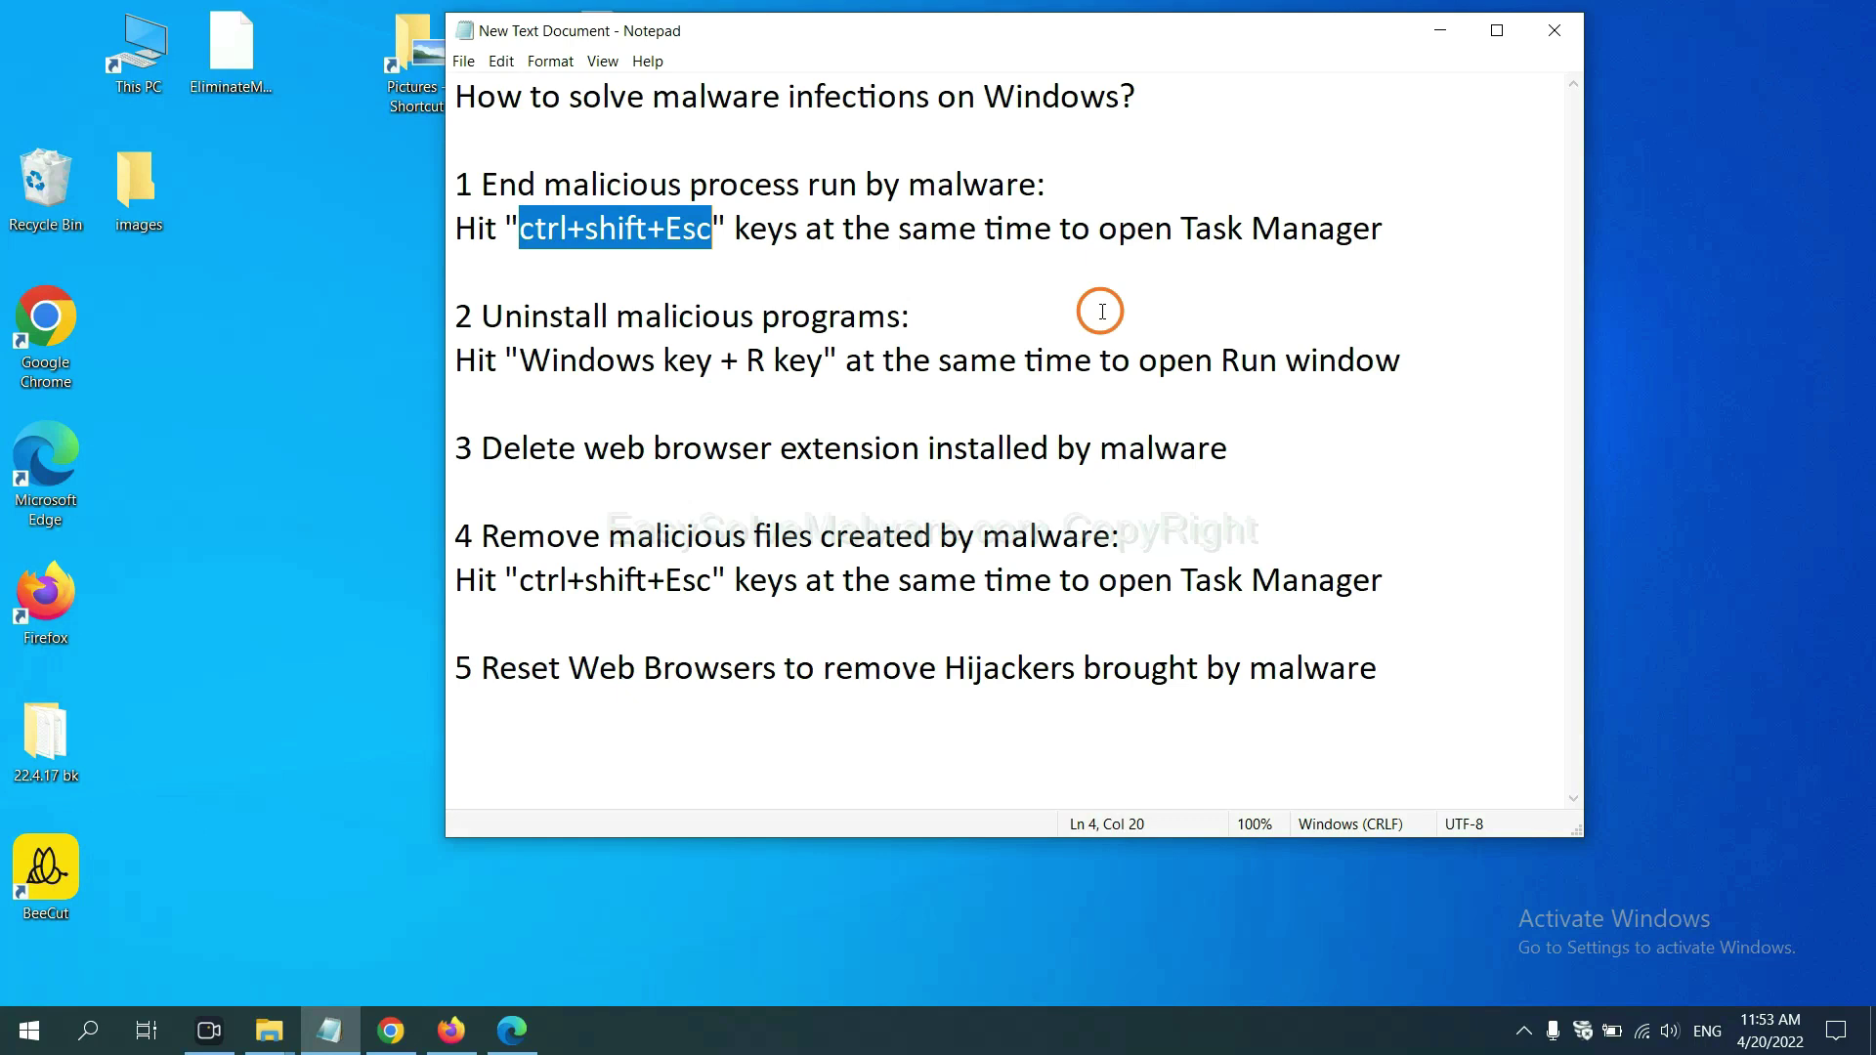
Step: Highlight 'ctrl+shift+Esc' in the Notepad guide and open Task Manager with that shortcut
left_click(668, 235)
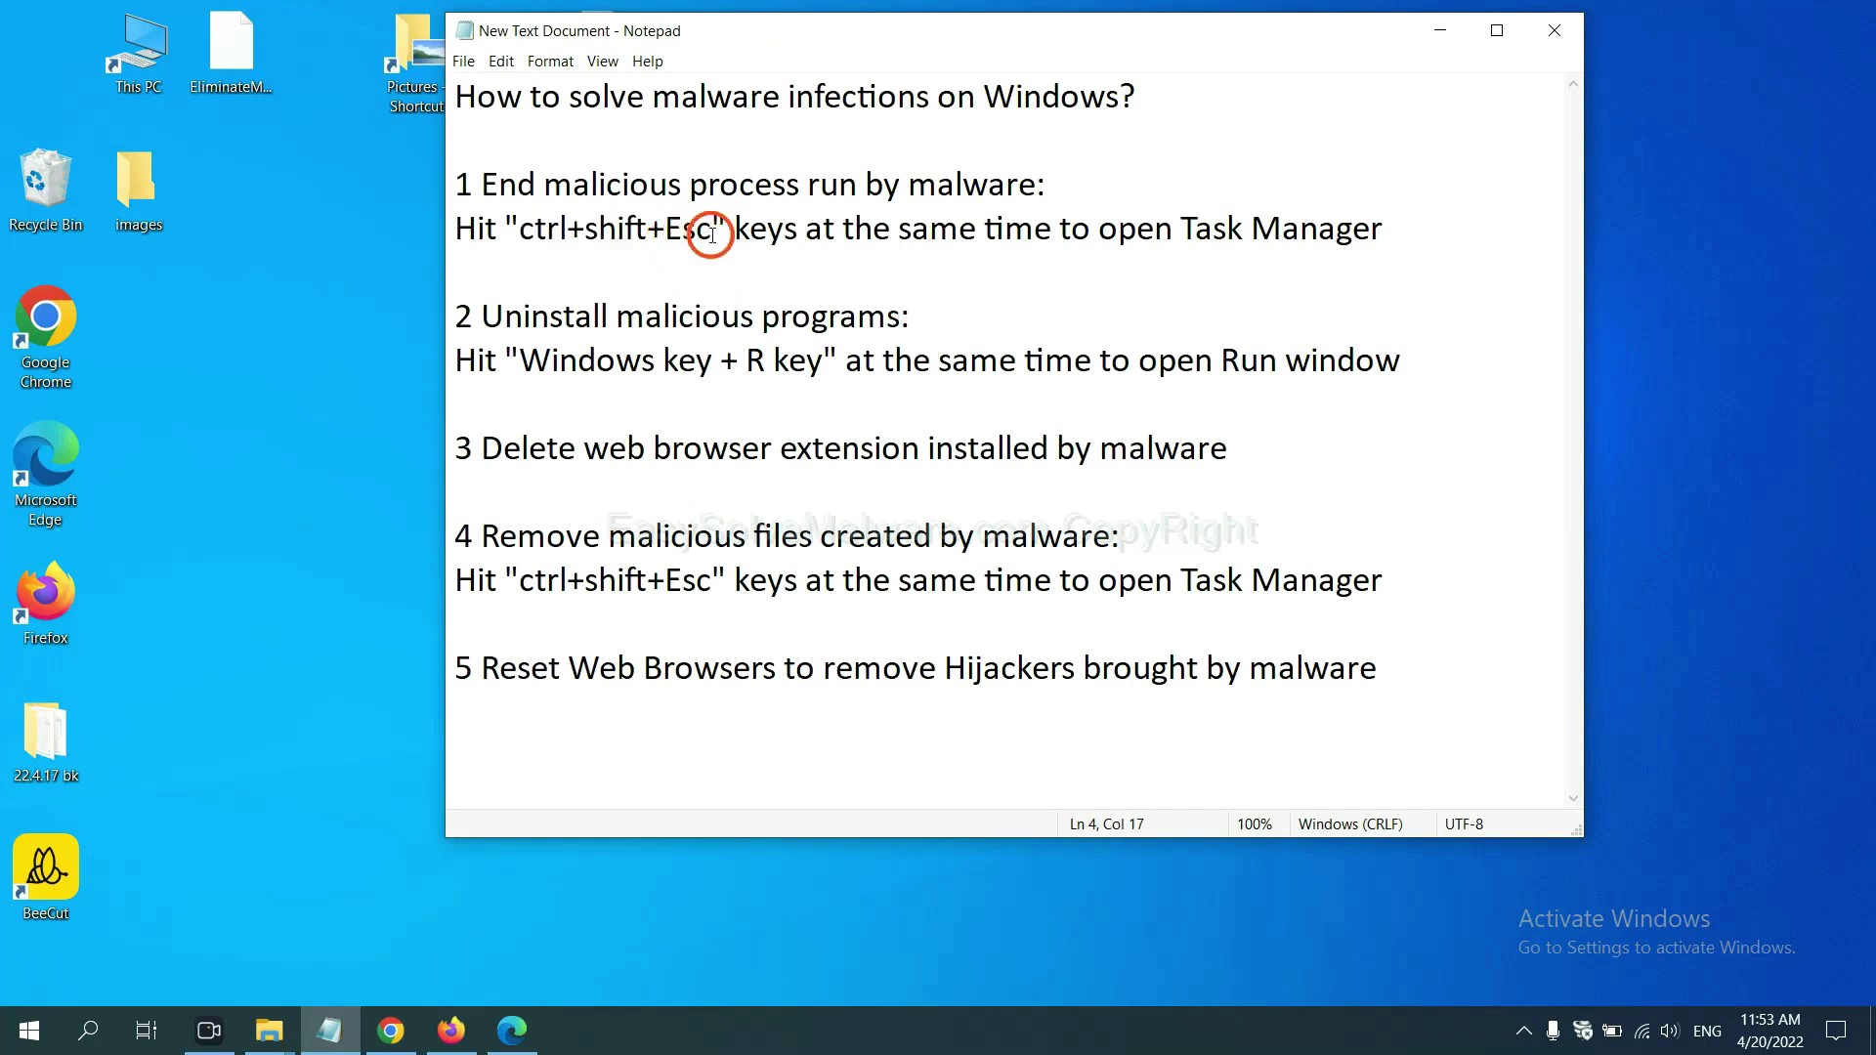
left_click_drag(713, 234, 523, 235)
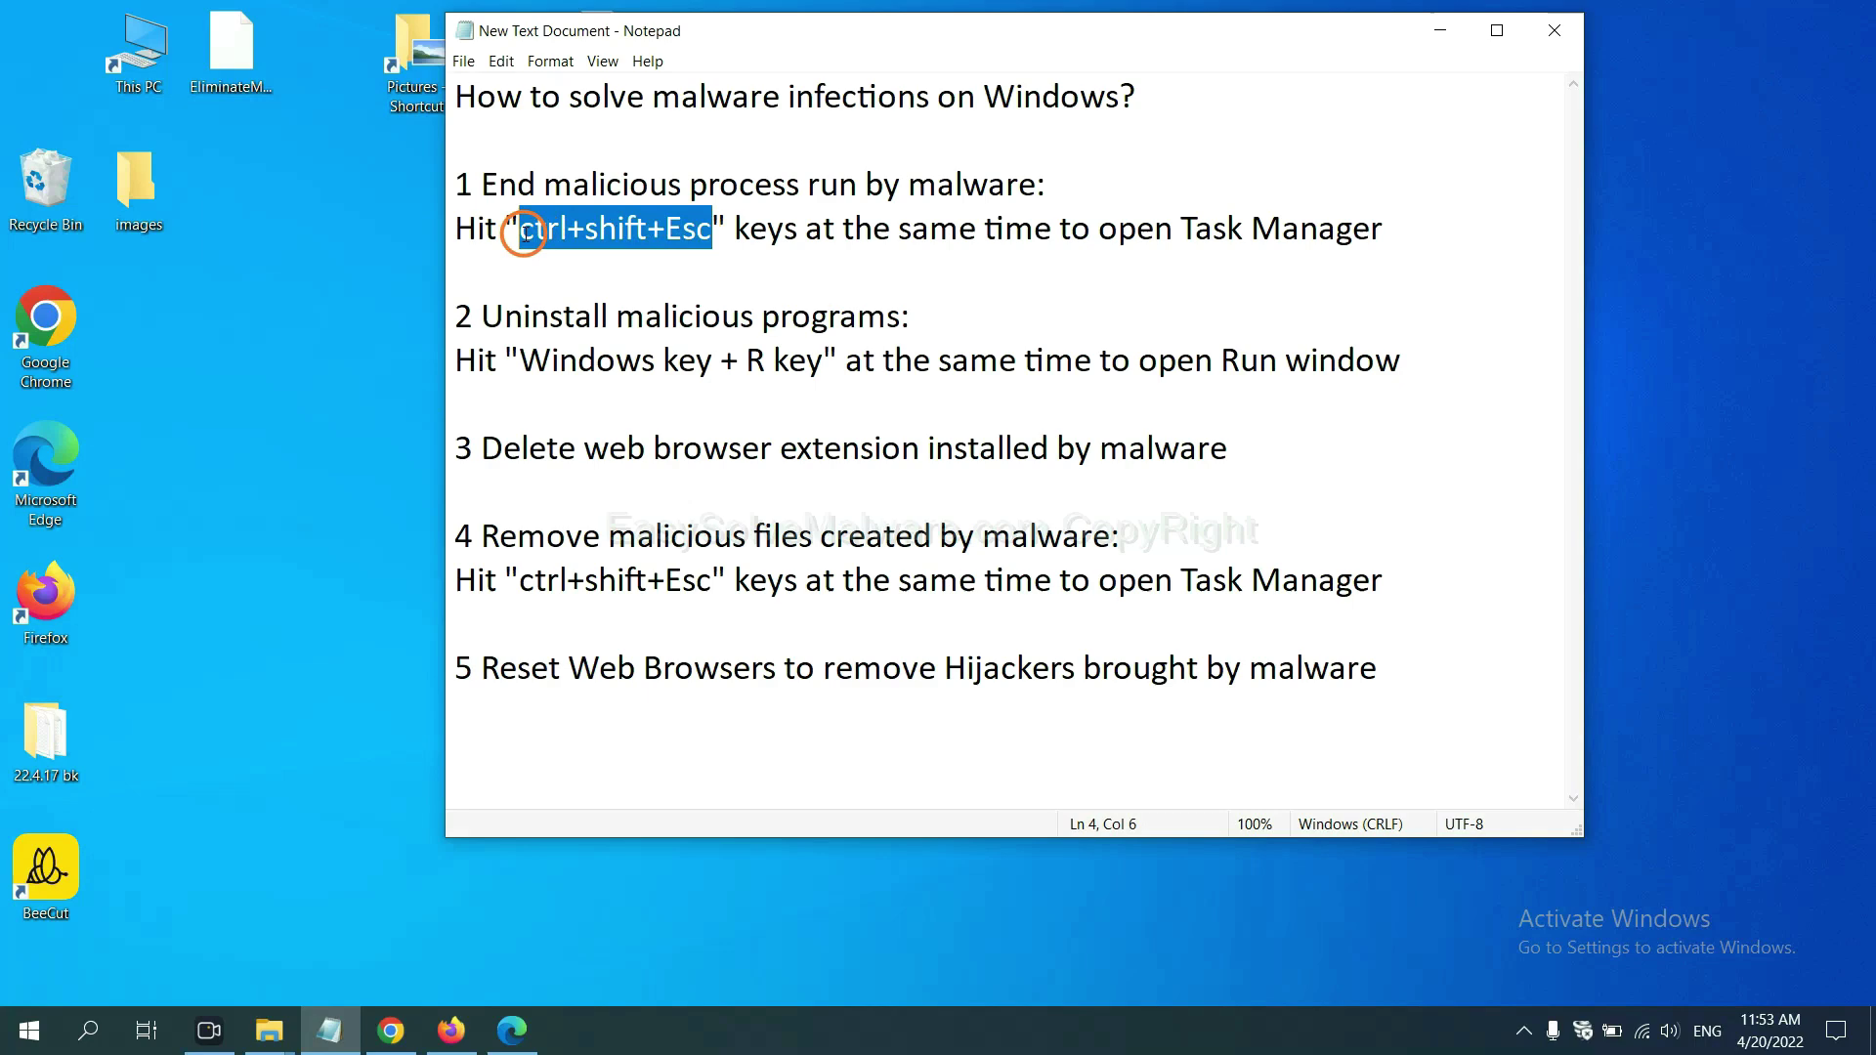
key("ctrl+shift+Escape")
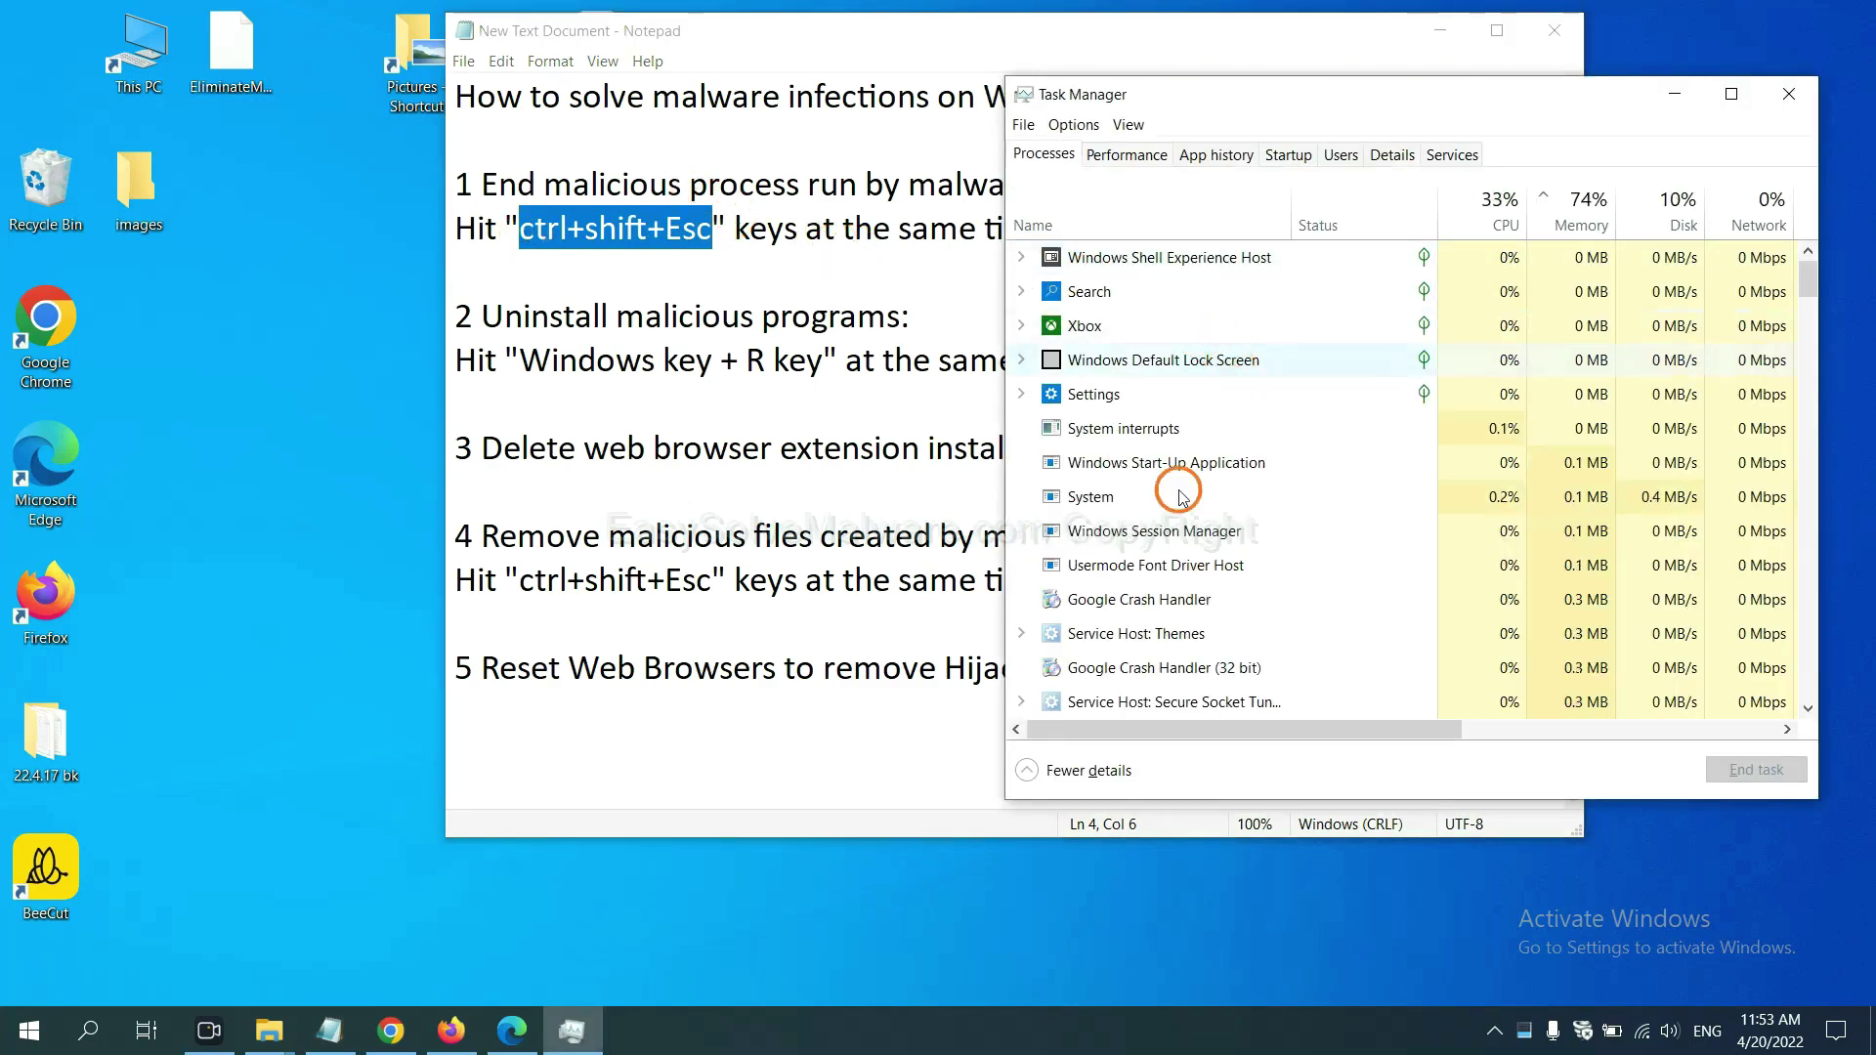
Step: End the Usermode Font Driver Host process, then close Task Manager
left_click(1256, 495)
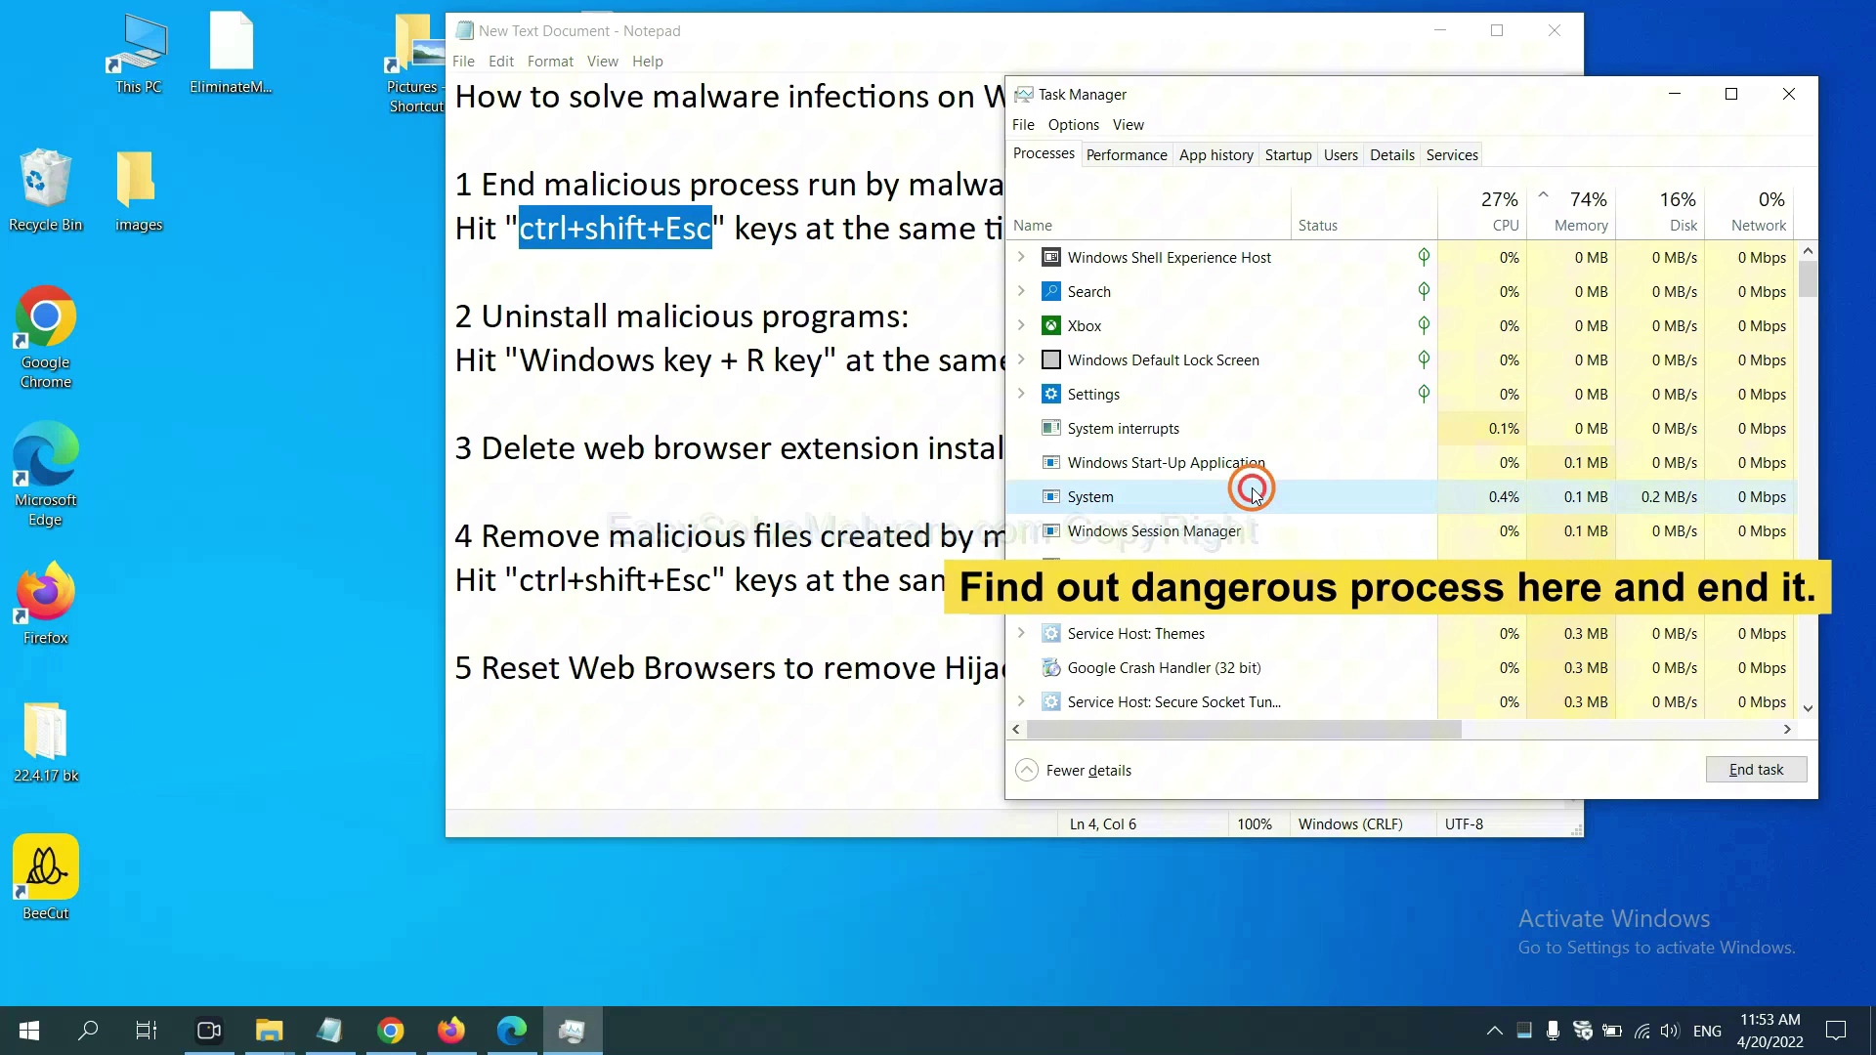
left_click(1247, 565)
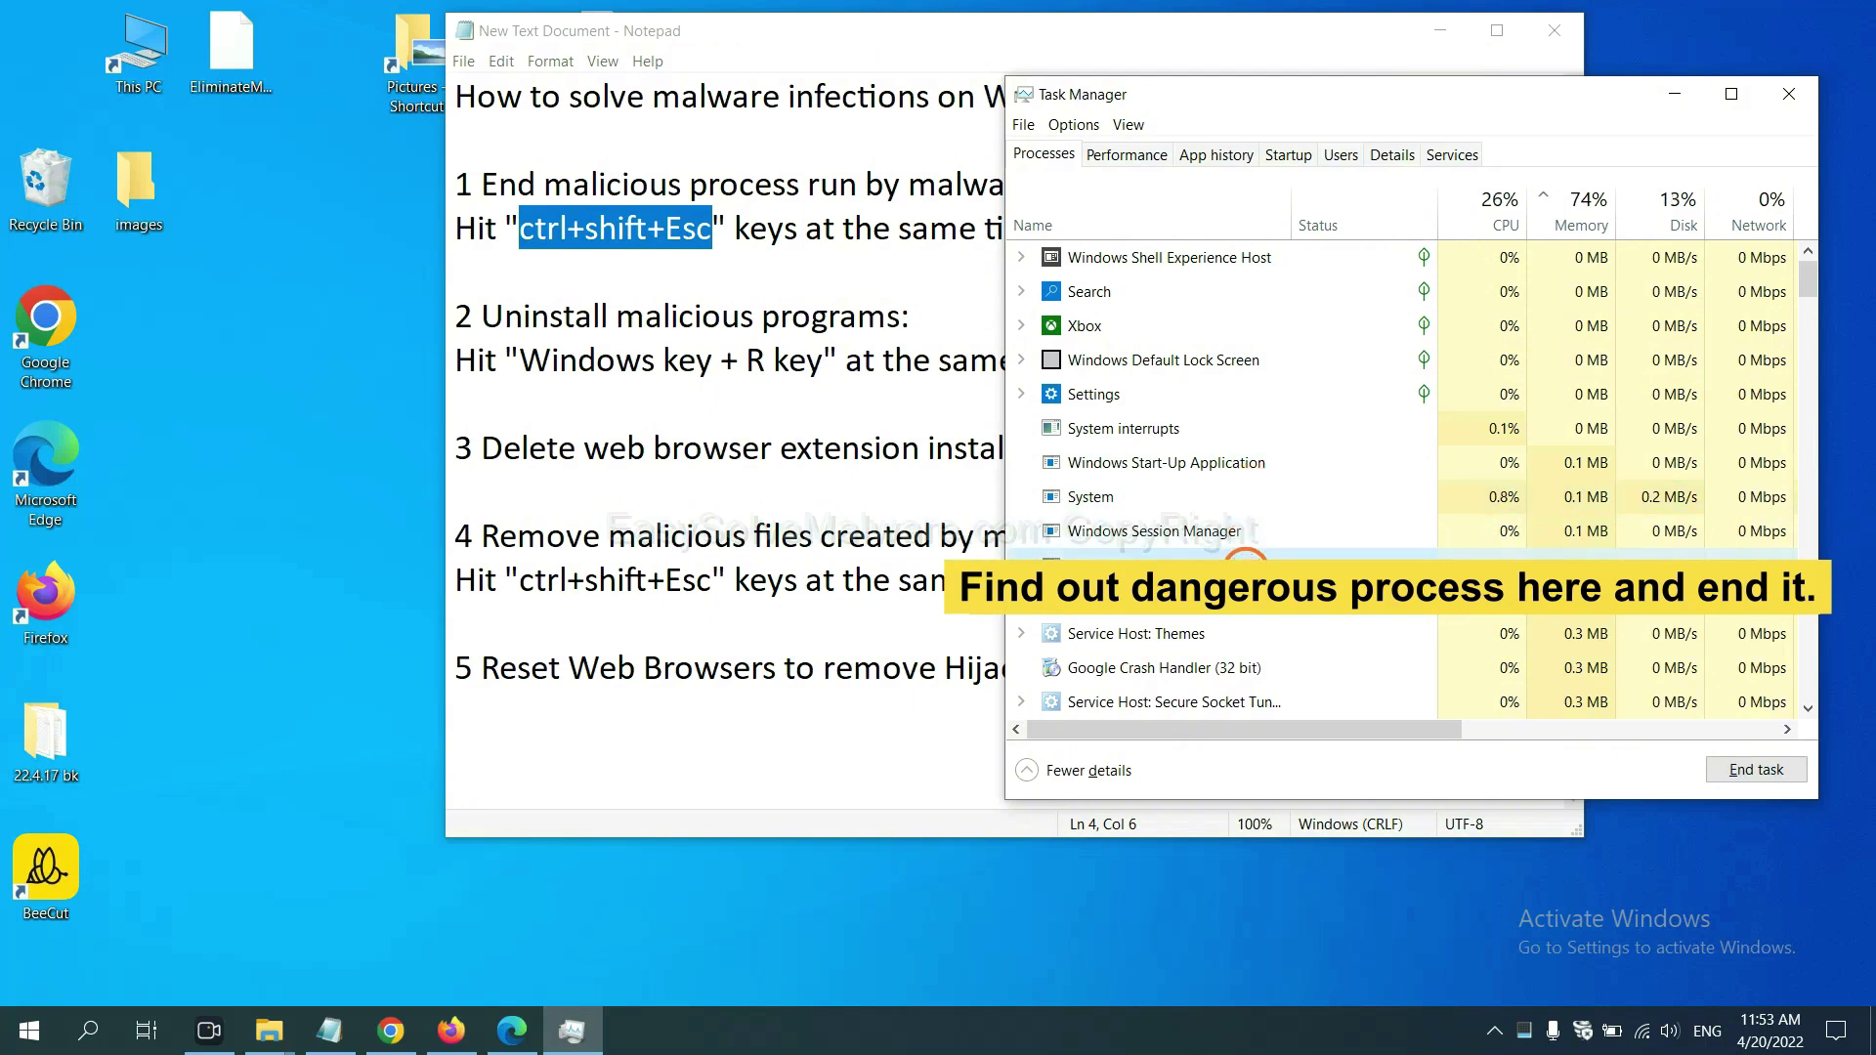
left_click(1776, 771)
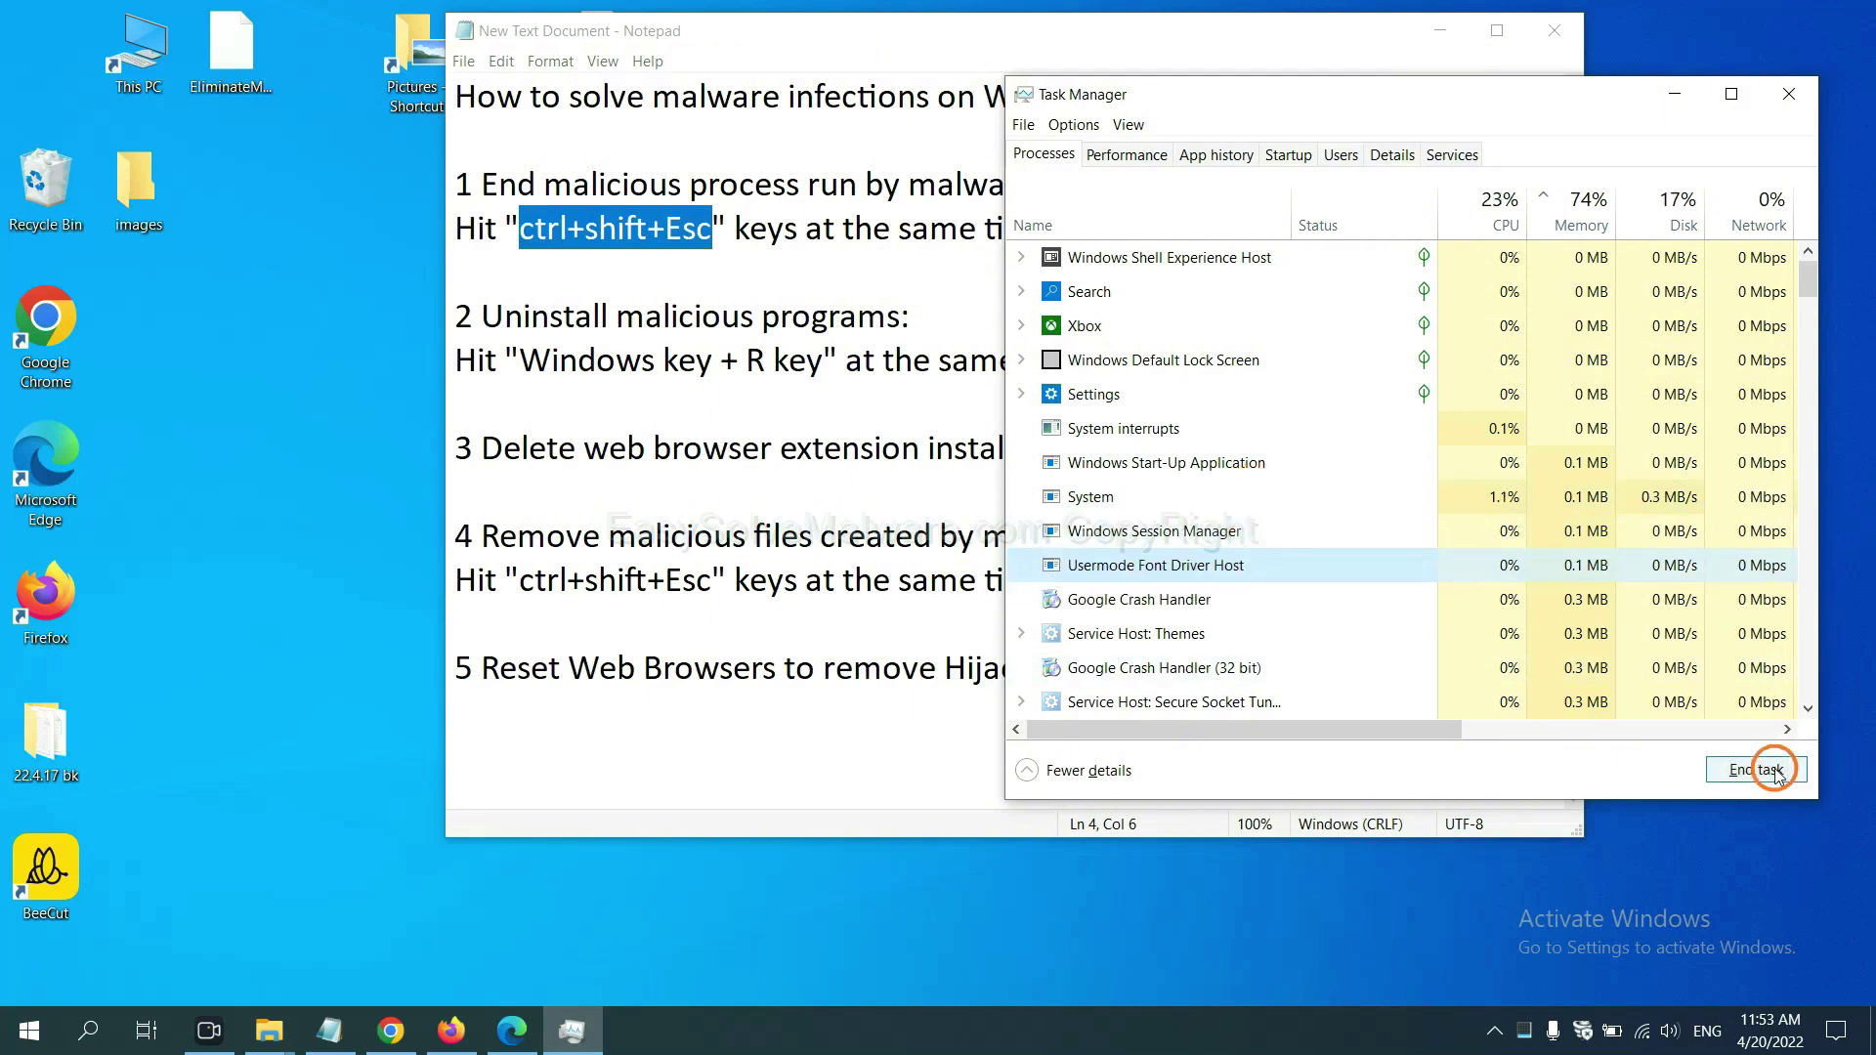
left_click(1784, 95)
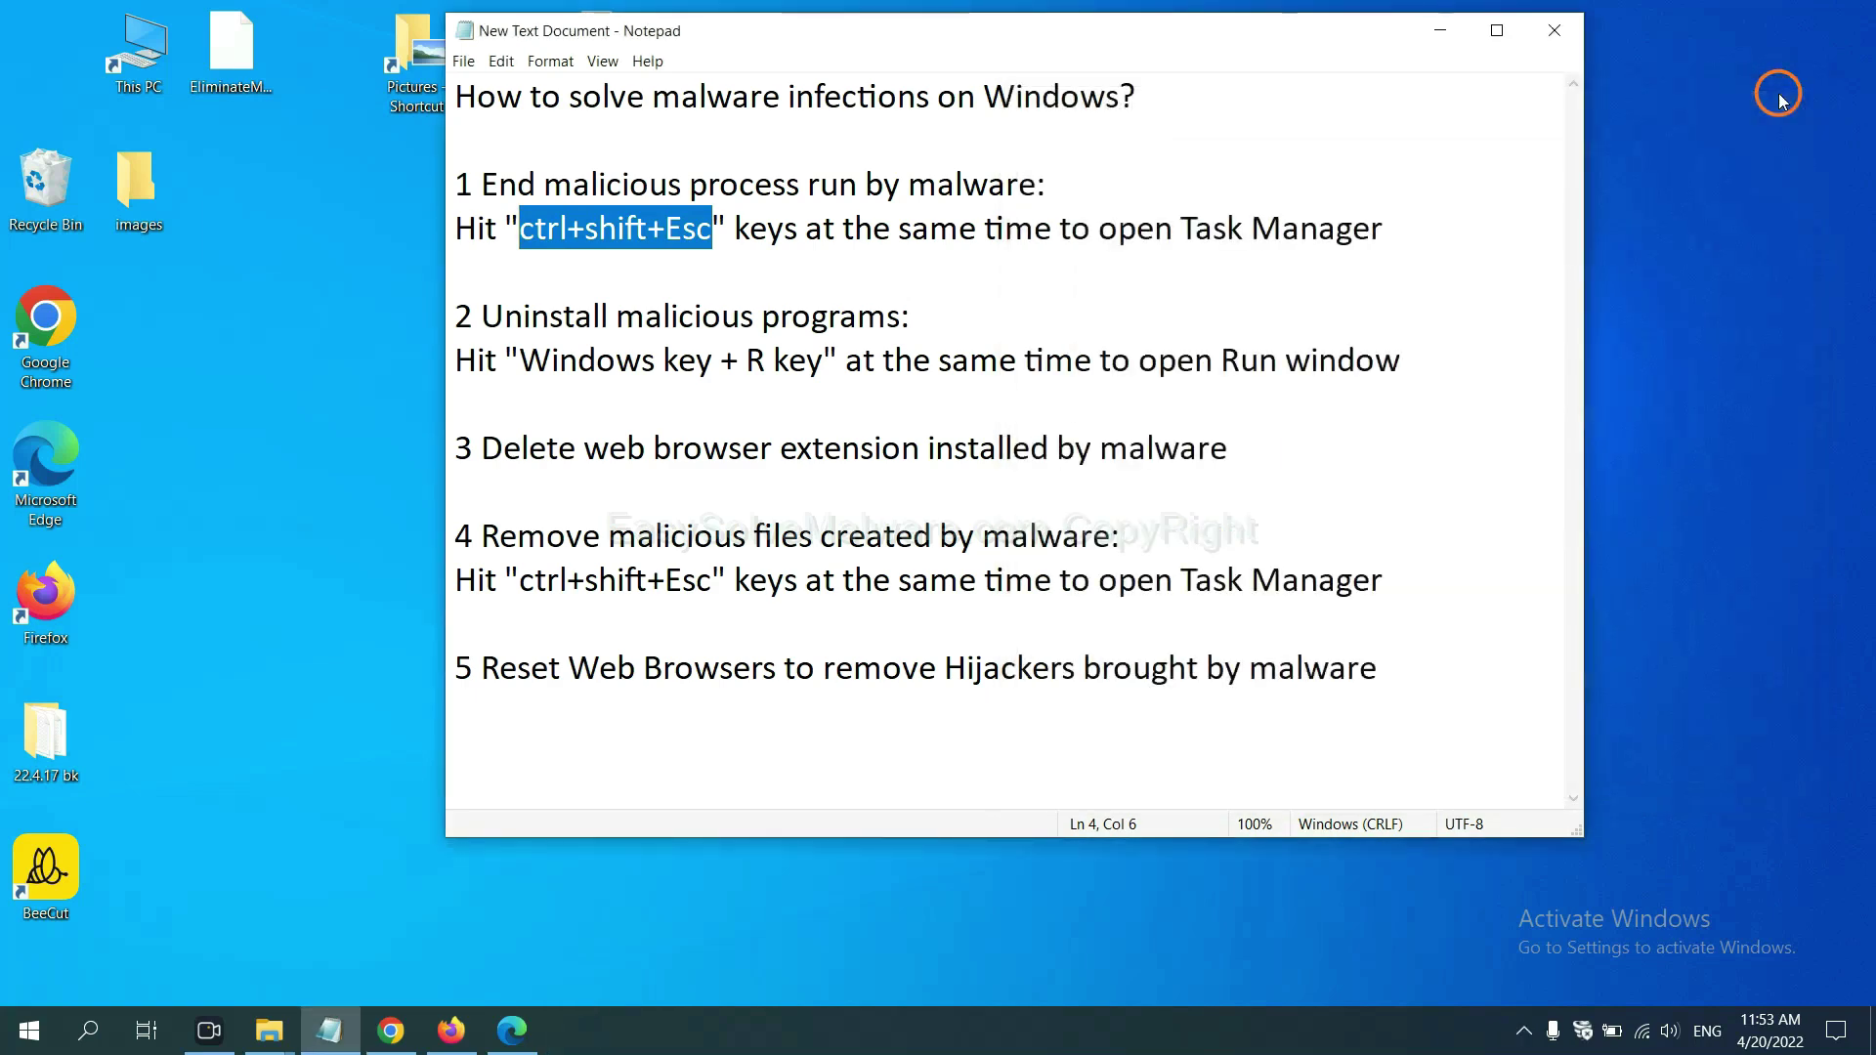
Step: Highlight 'Windows key + R key' in the notes, open Run with Win+R and move it upper right
key("Down")
key("Down")
key("Down")
key("Down")
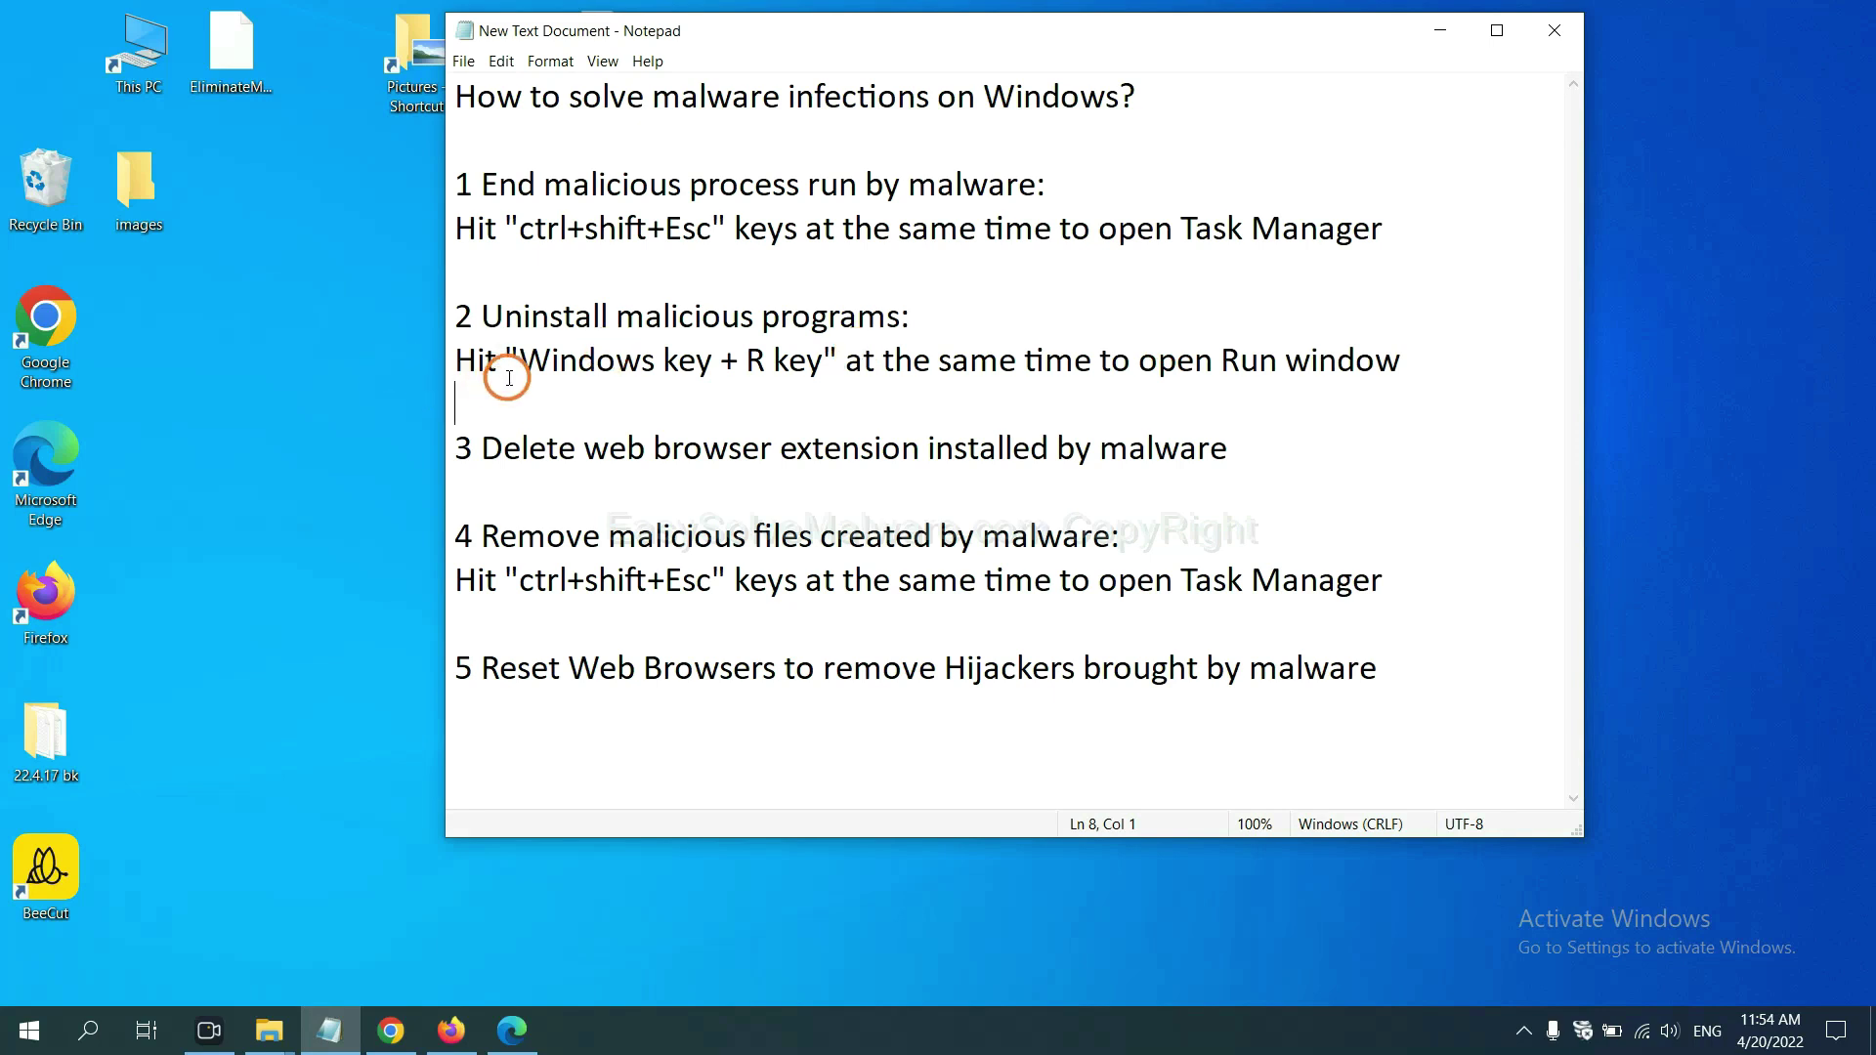
left_click_drag(517, 374, 829, 392)
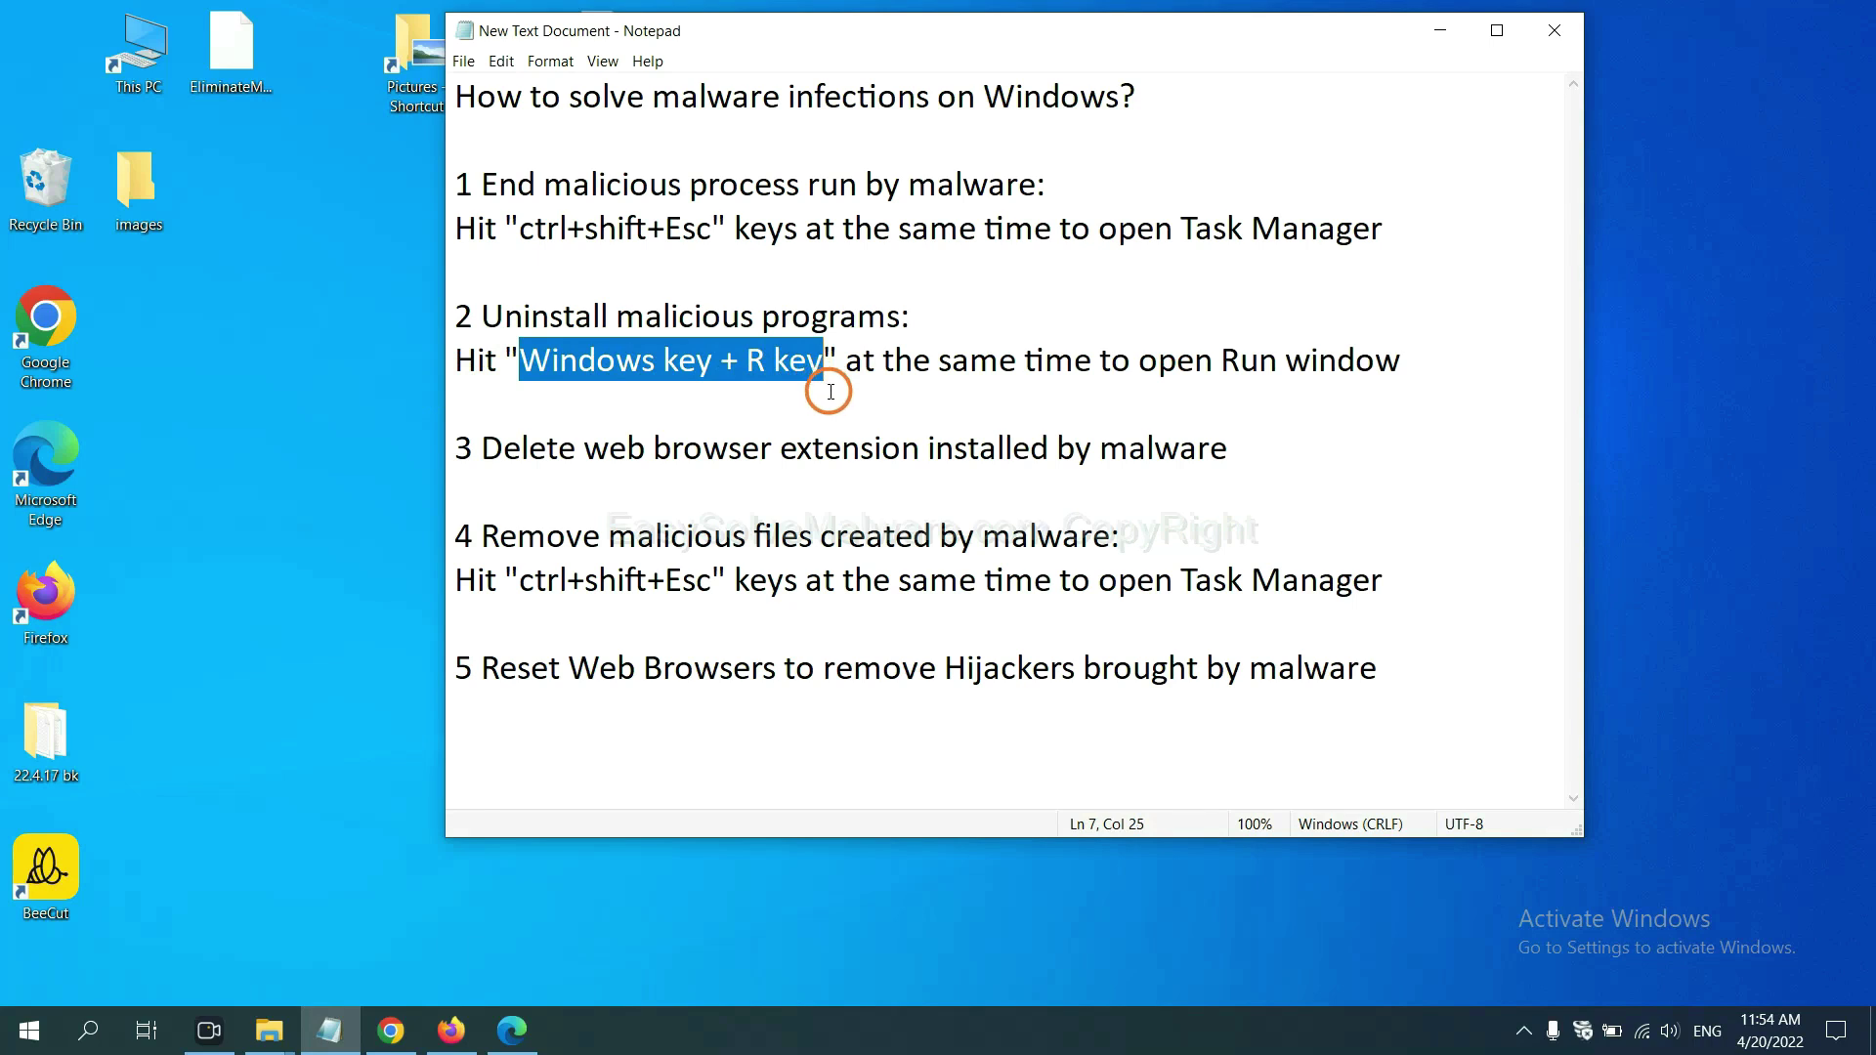
key("super+r")
left_click_drag(209, 758, 1153, 537)
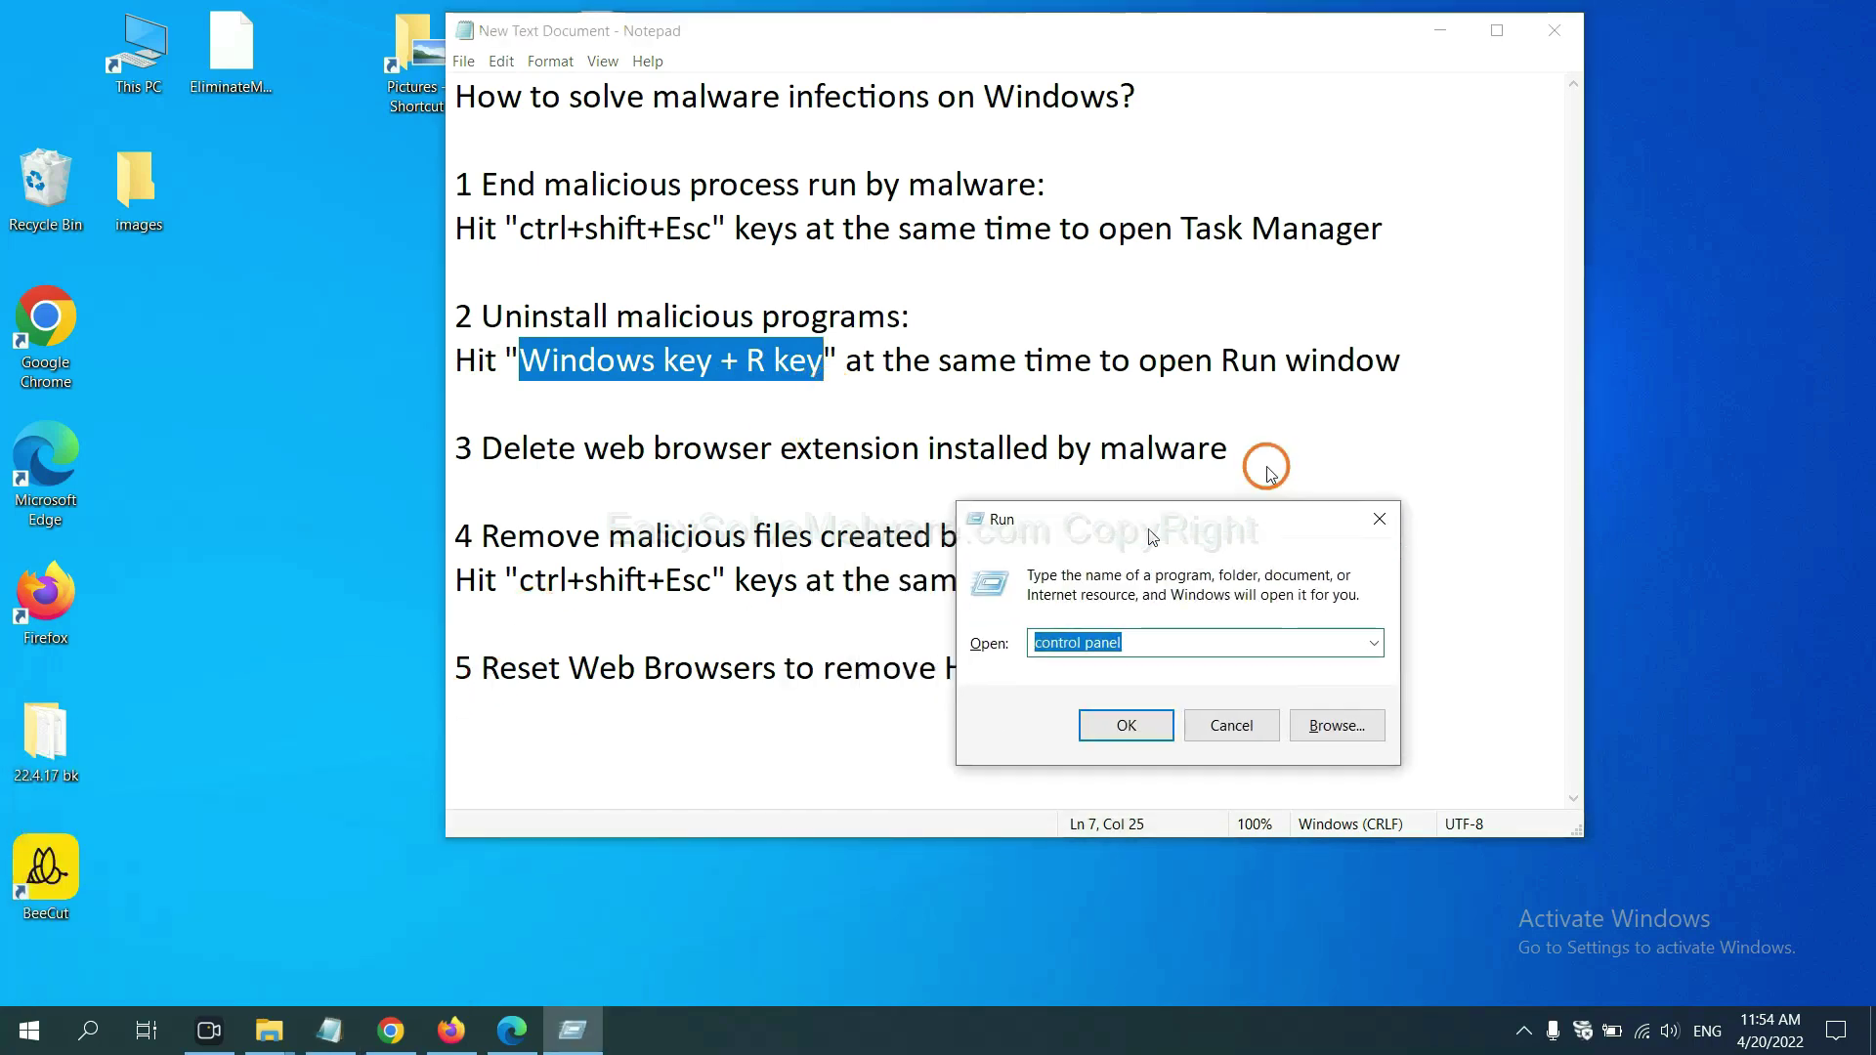
left_click_drag(1271, 474, 1434, 328)
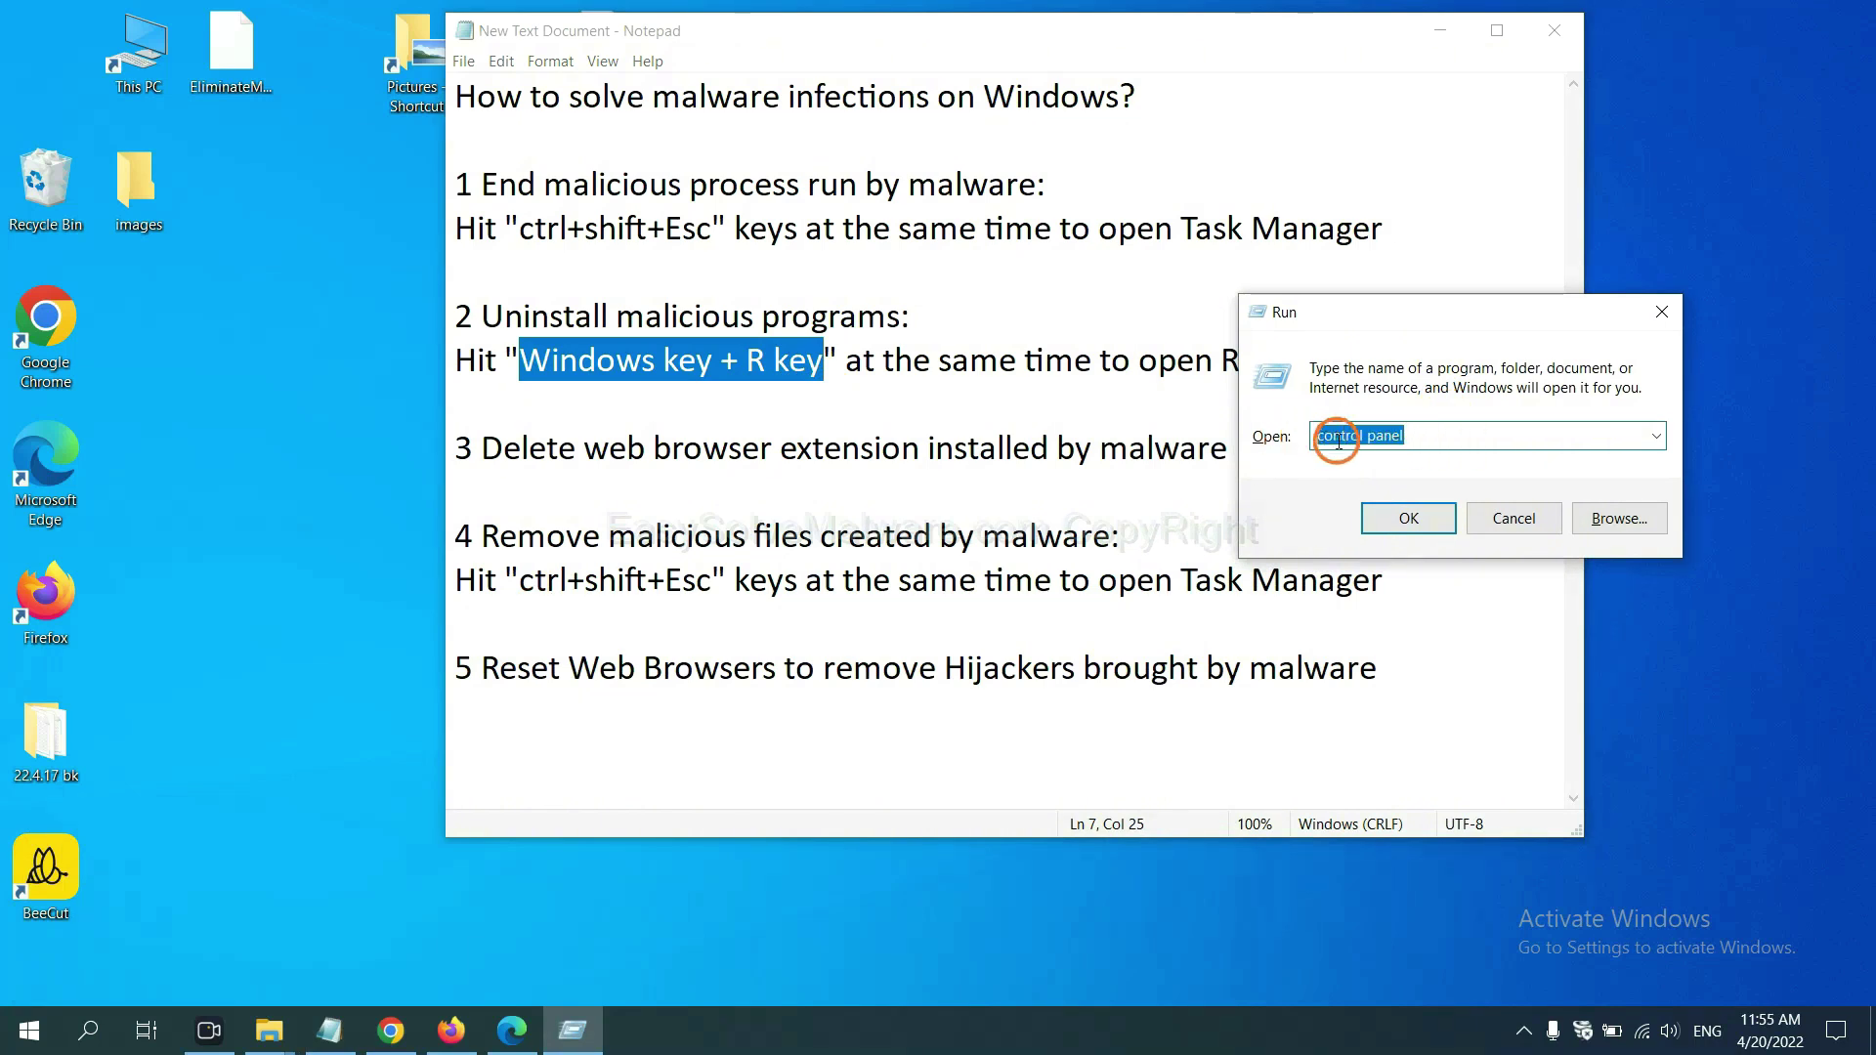
Step: Launch Control Panel's uninstall list, select Xiph.Org Open Codecs, then close the window
left_click(1401, 535)
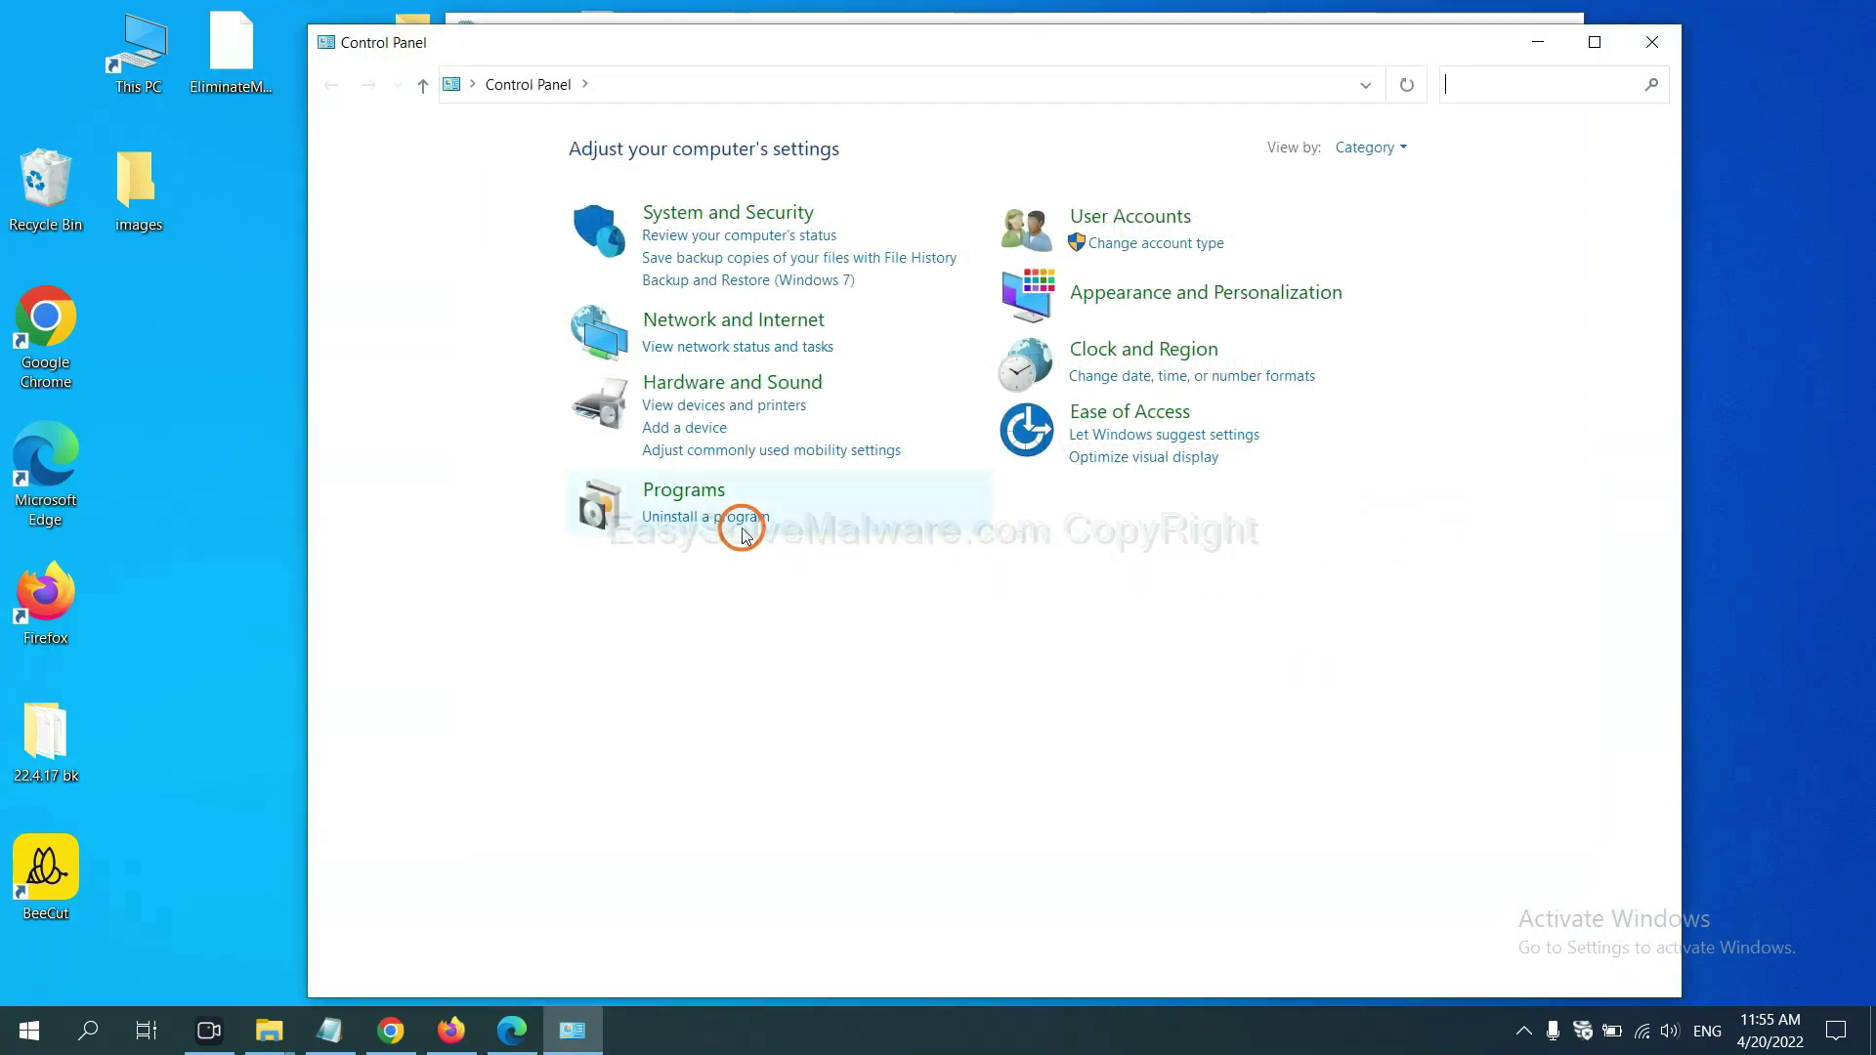
left_click(740, 518)
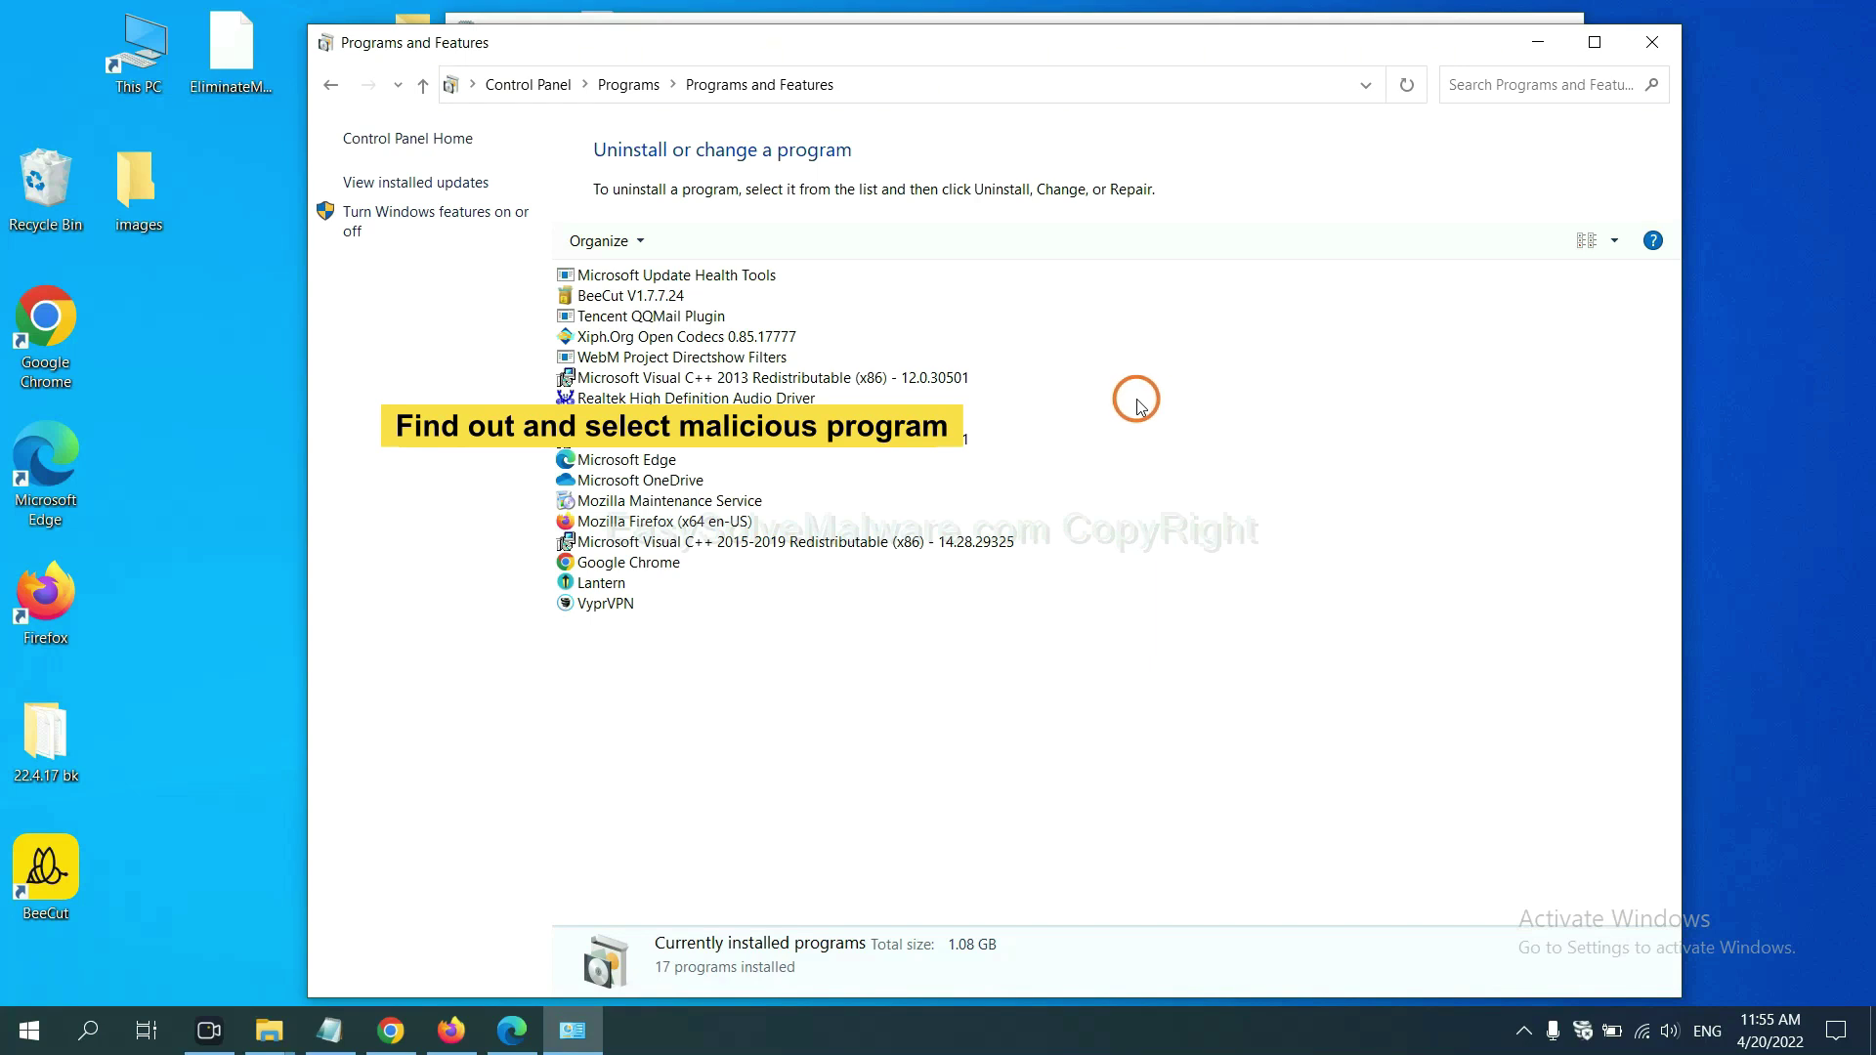
left_click(737, 336)
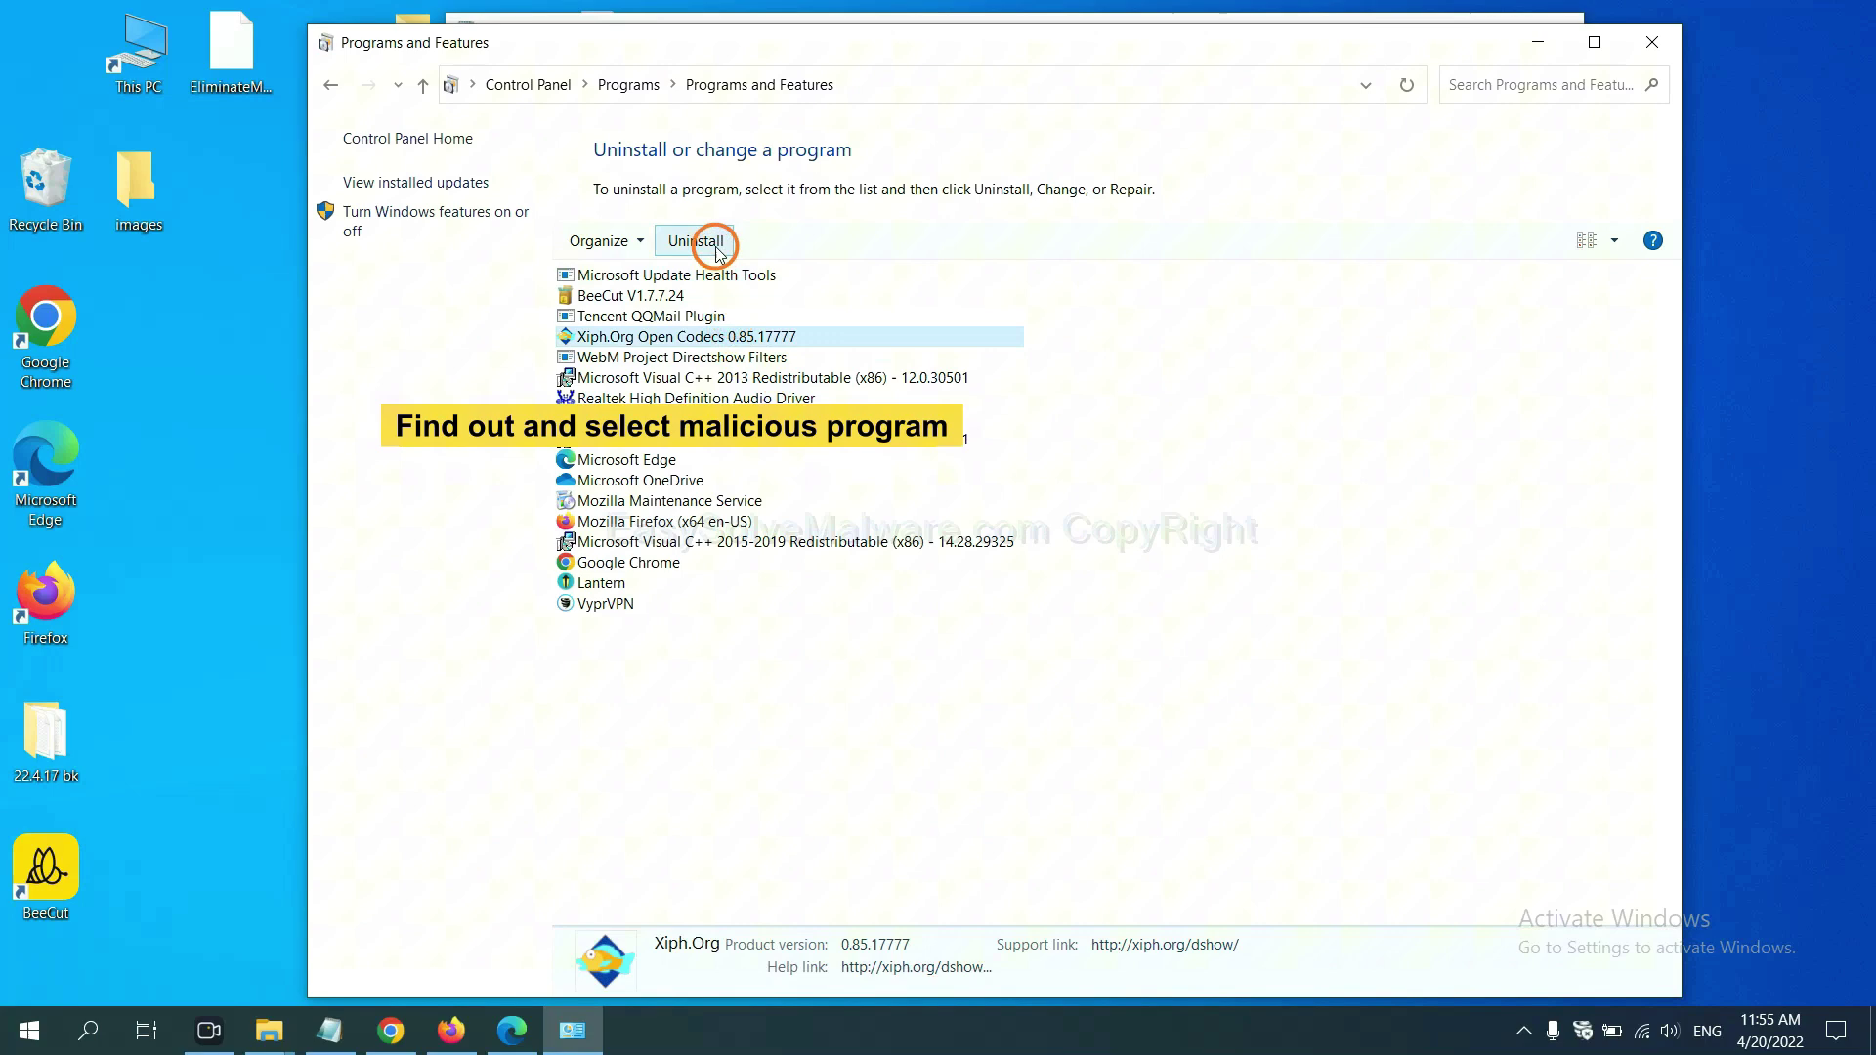
left_click(1656, 49)
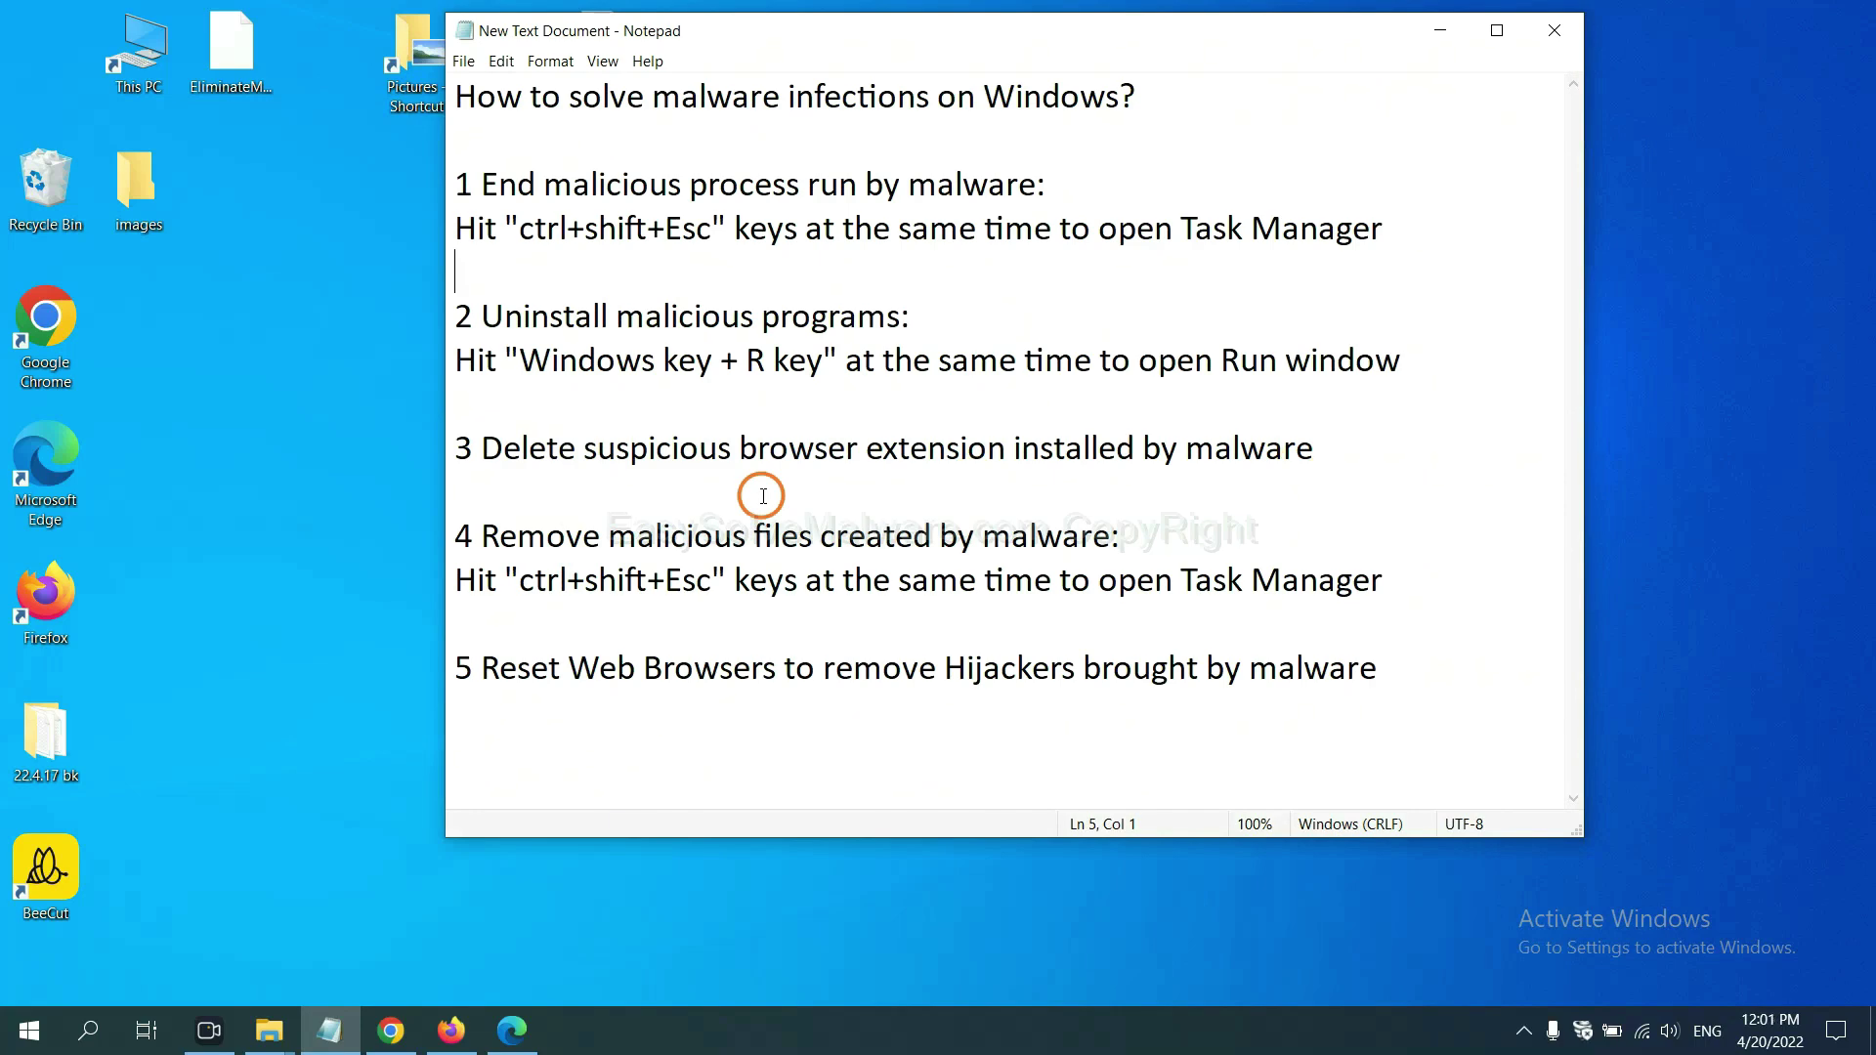
Step: Bring up Chrome's Extensions page via More tools to review the Scroll To Top extension
left_click(390, 1030)
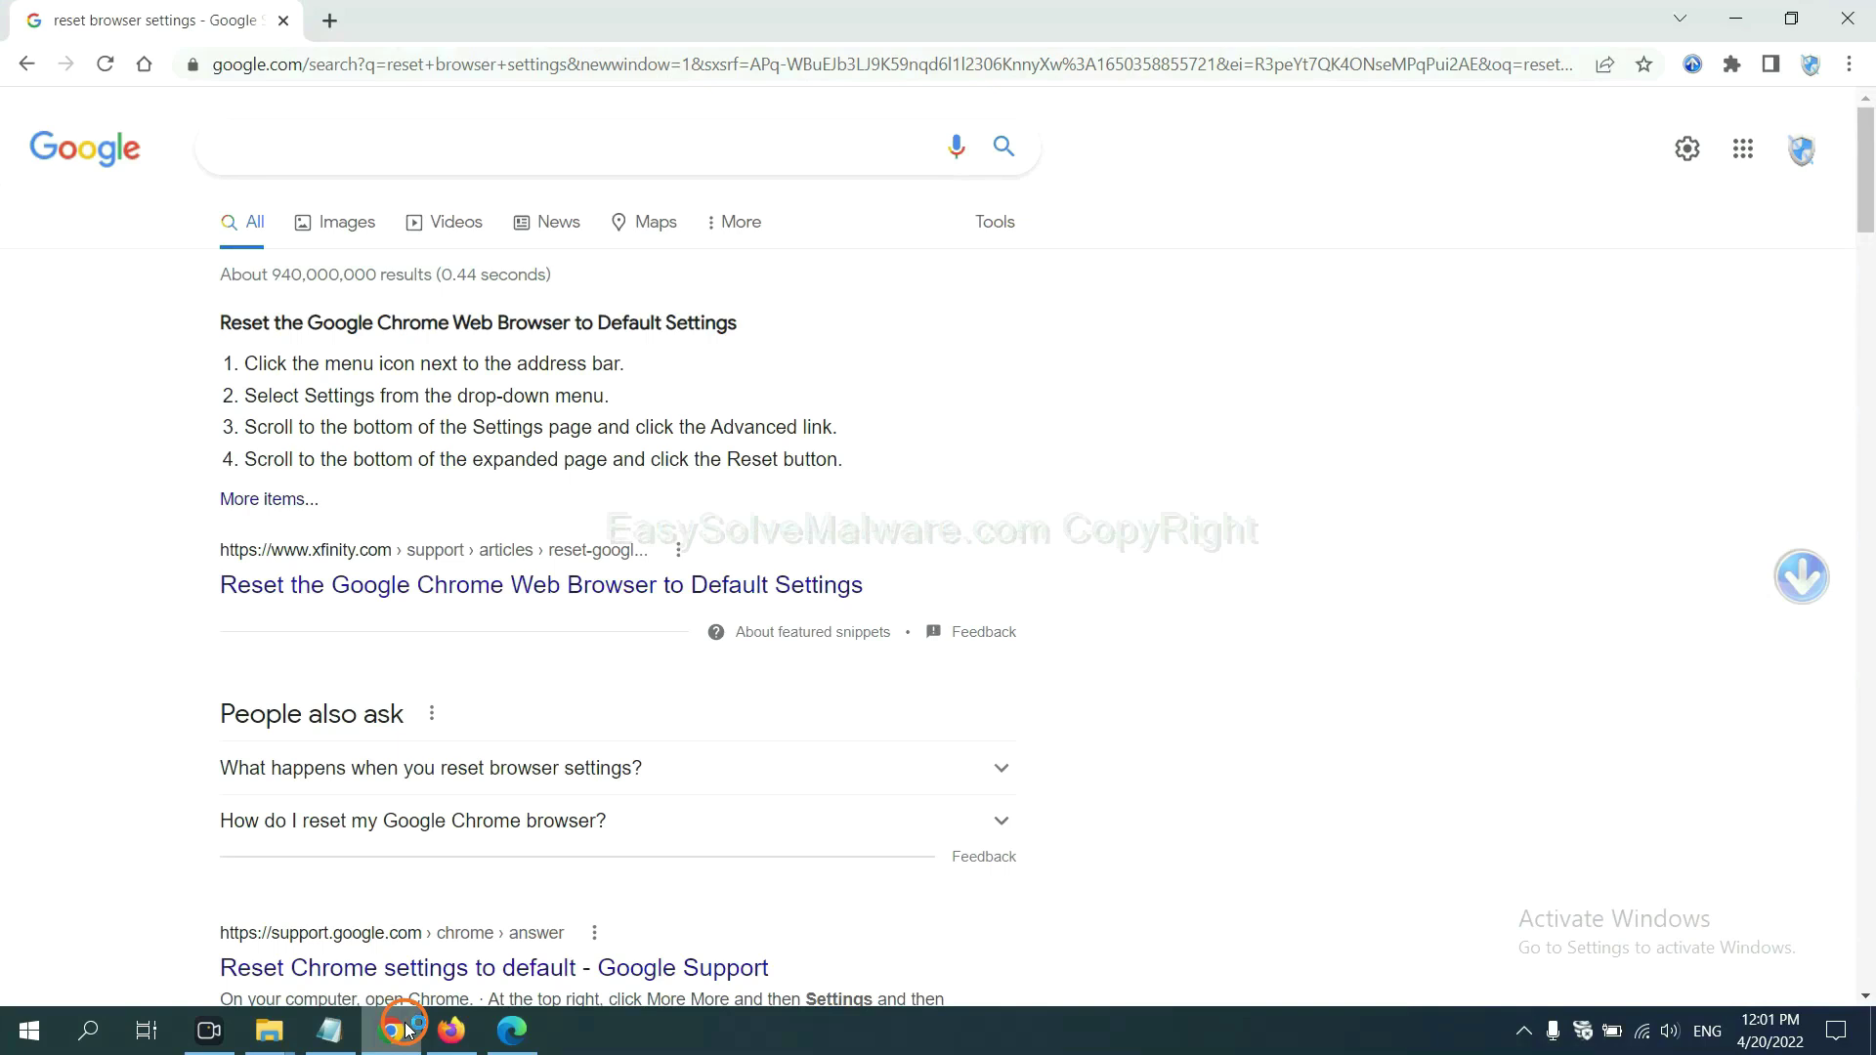
left_click(1848, 66)
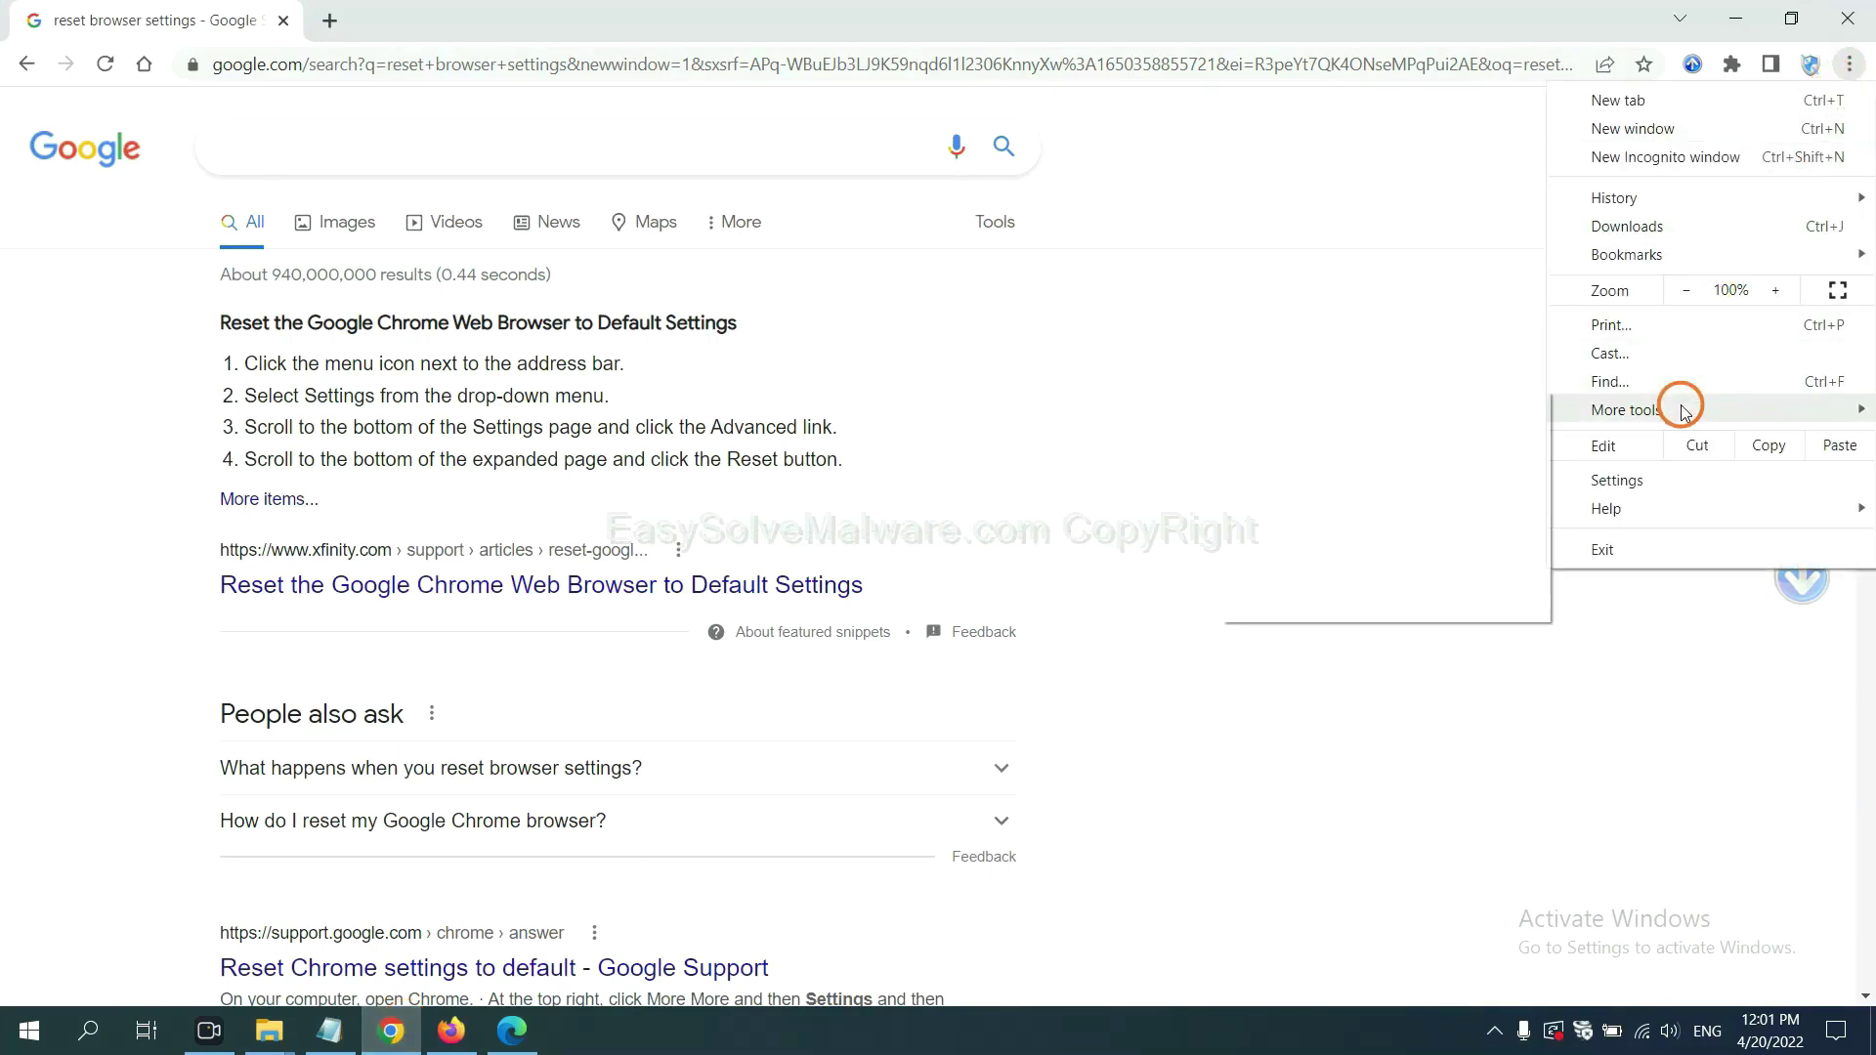
mouse_move(1682, 410)
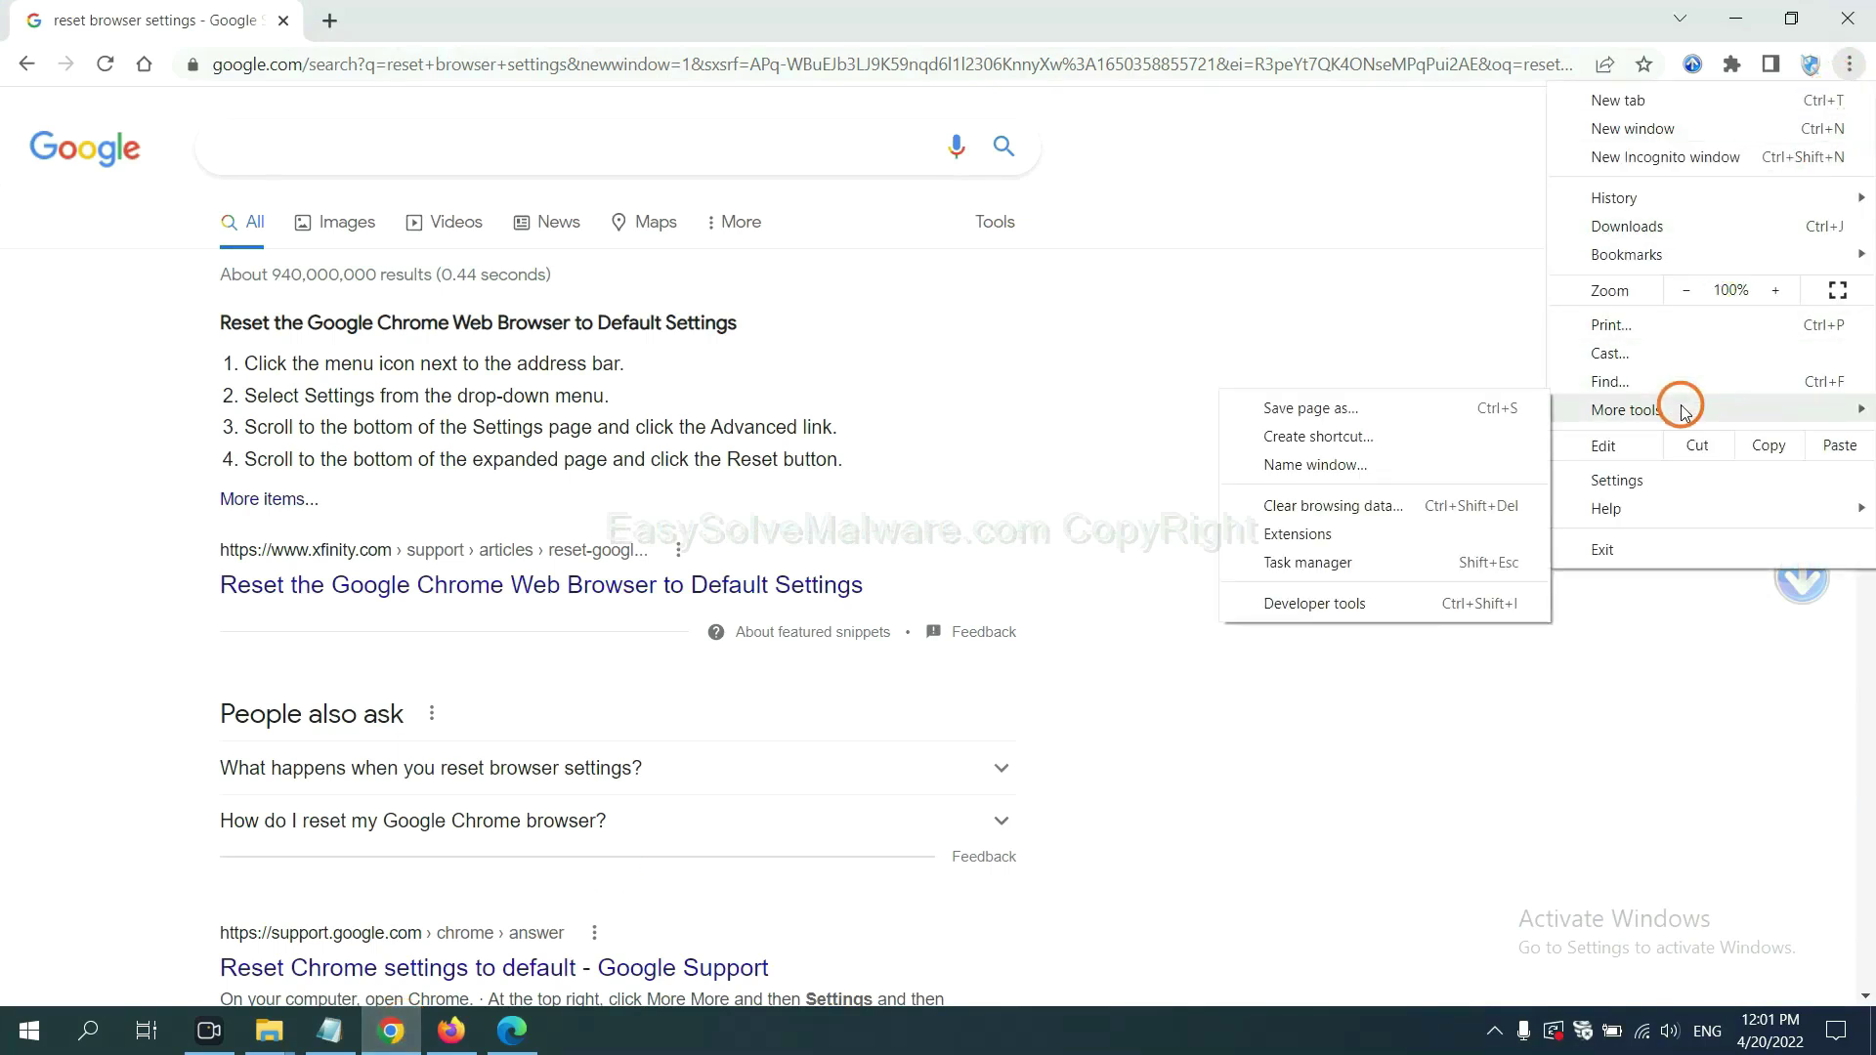
left_click(1382, 530)
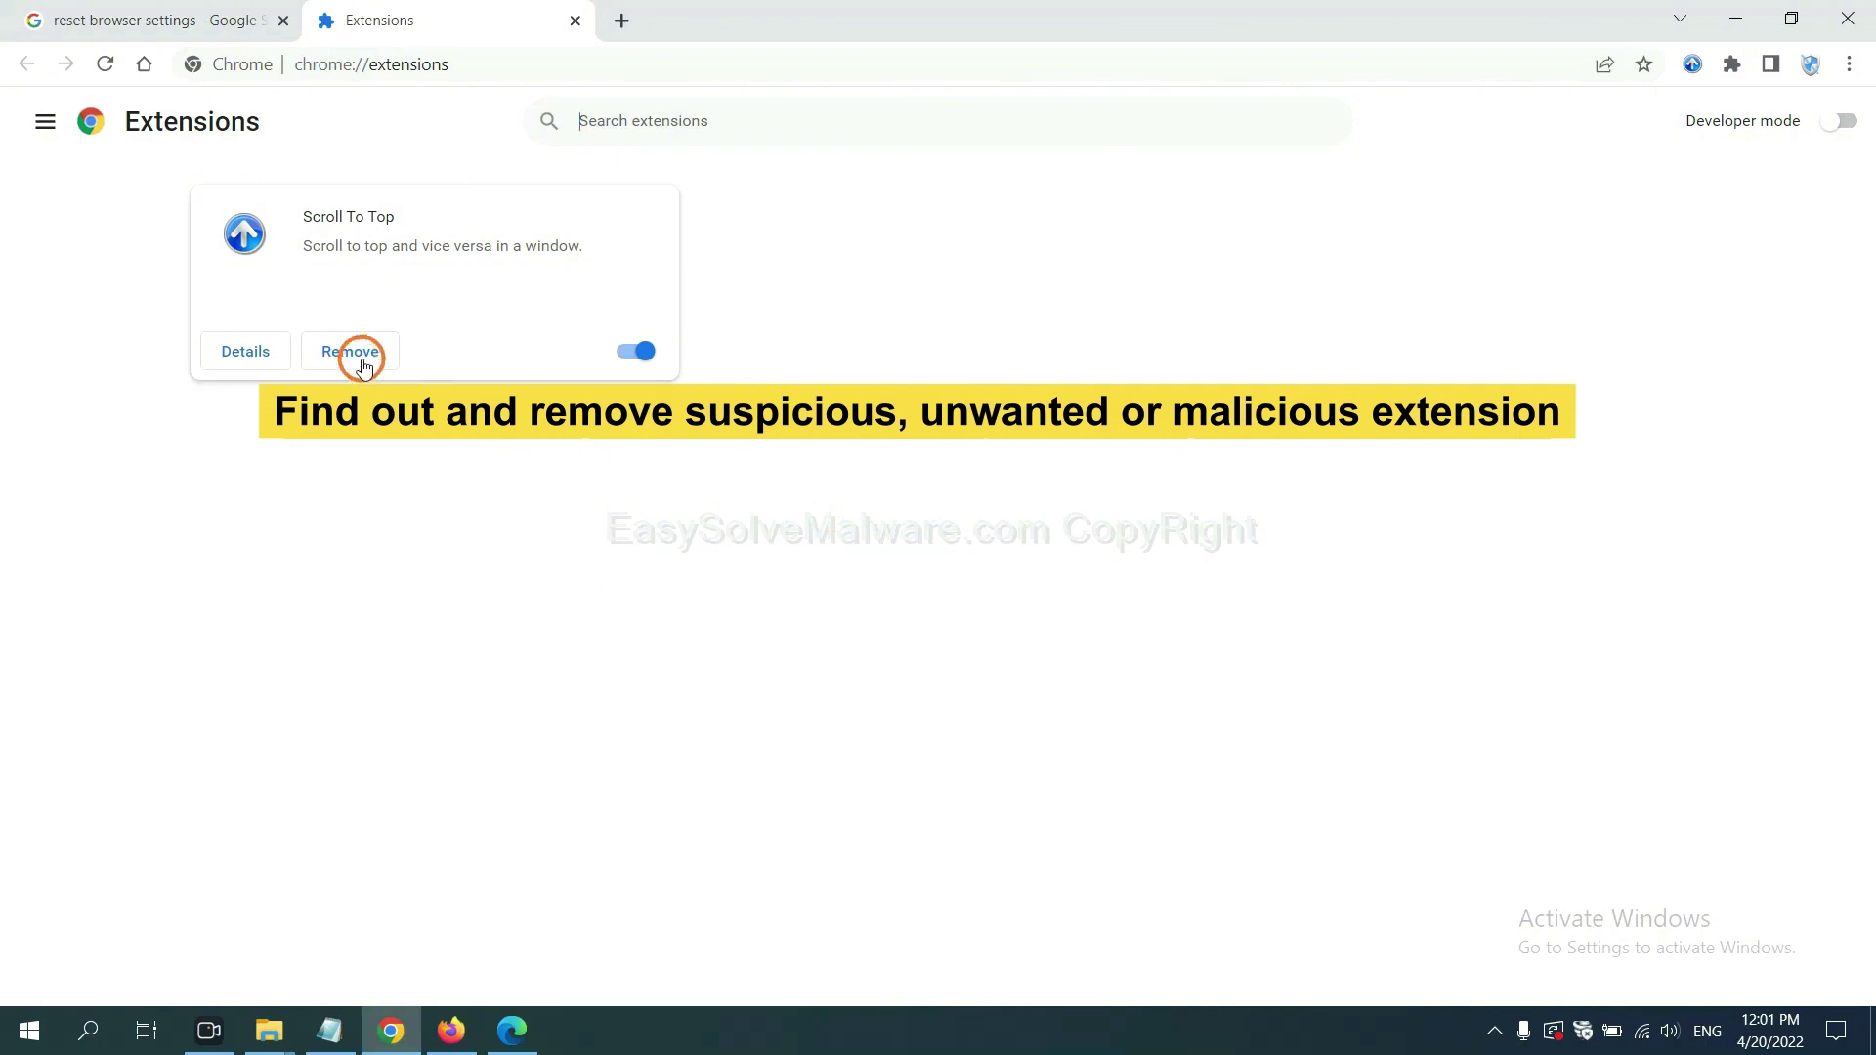
Step: Inspect the GIPHY for Firefox extension's options in Firefox's add-ons manager, then switch to Edge
left_click(450, 1031)
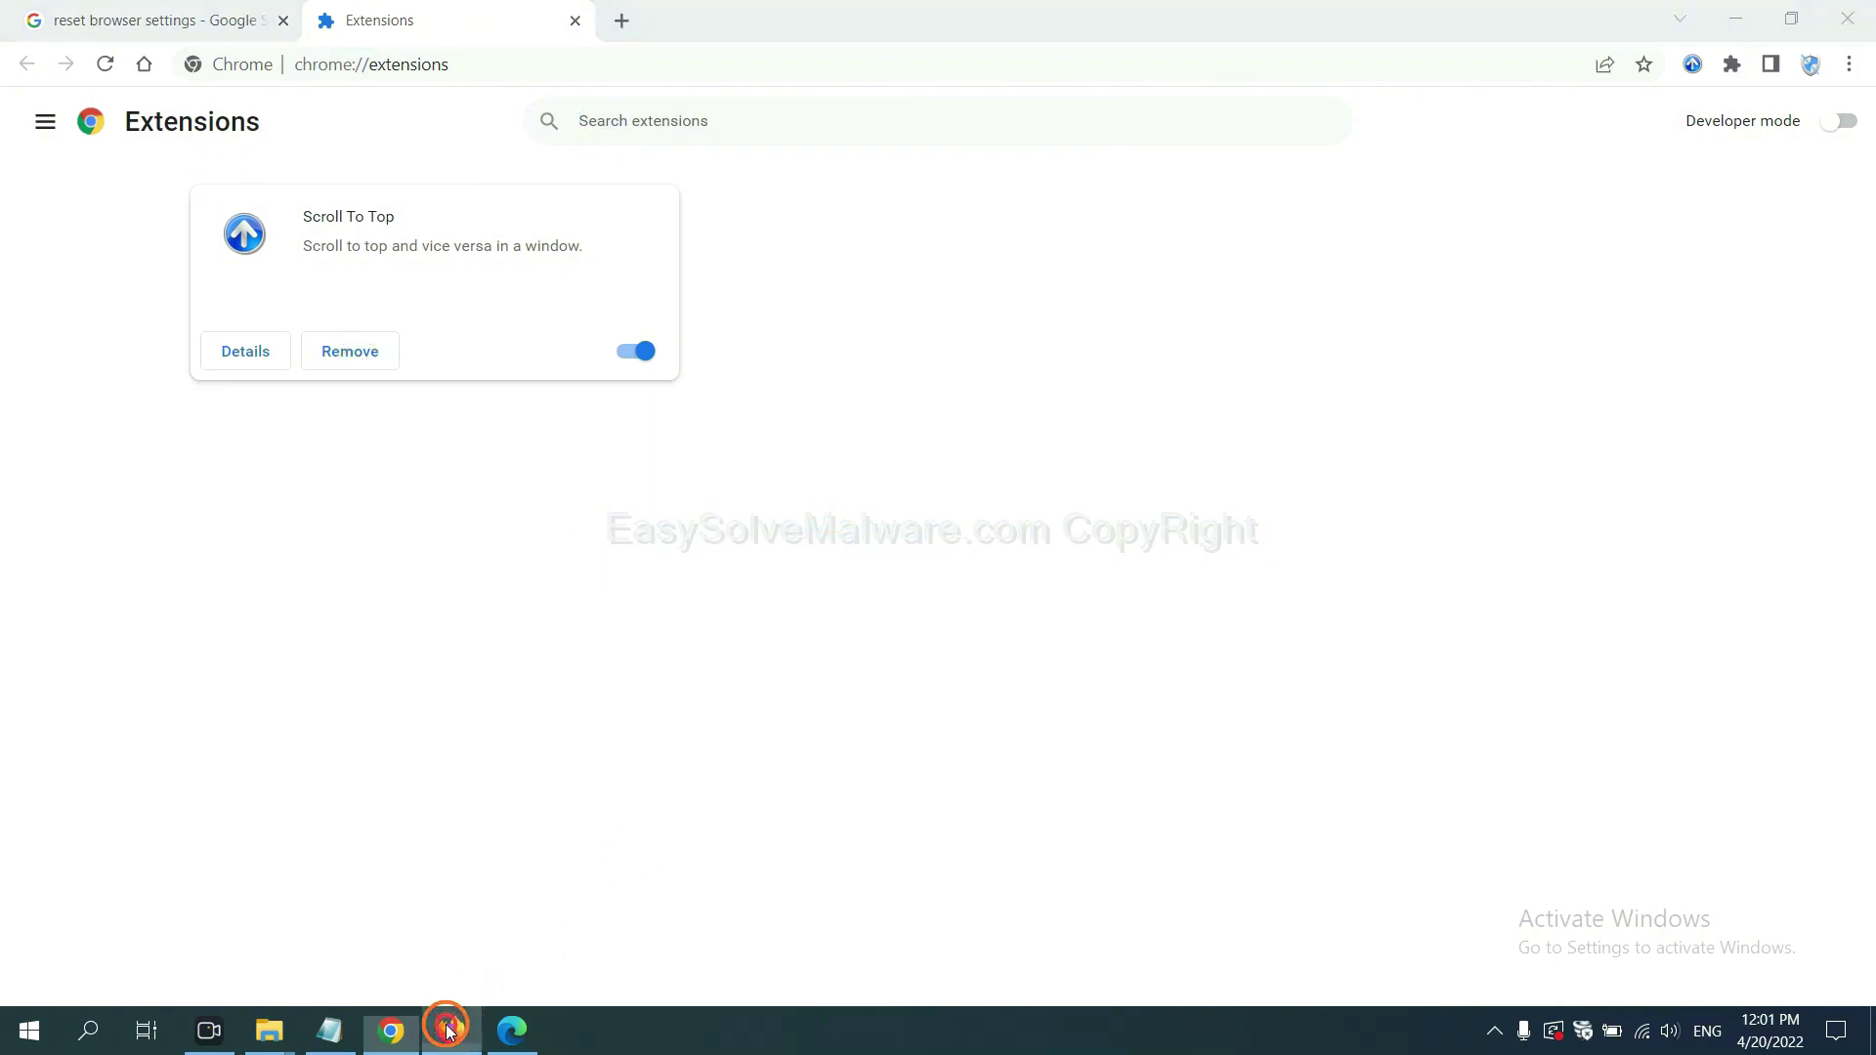
left_click(1849, 79)
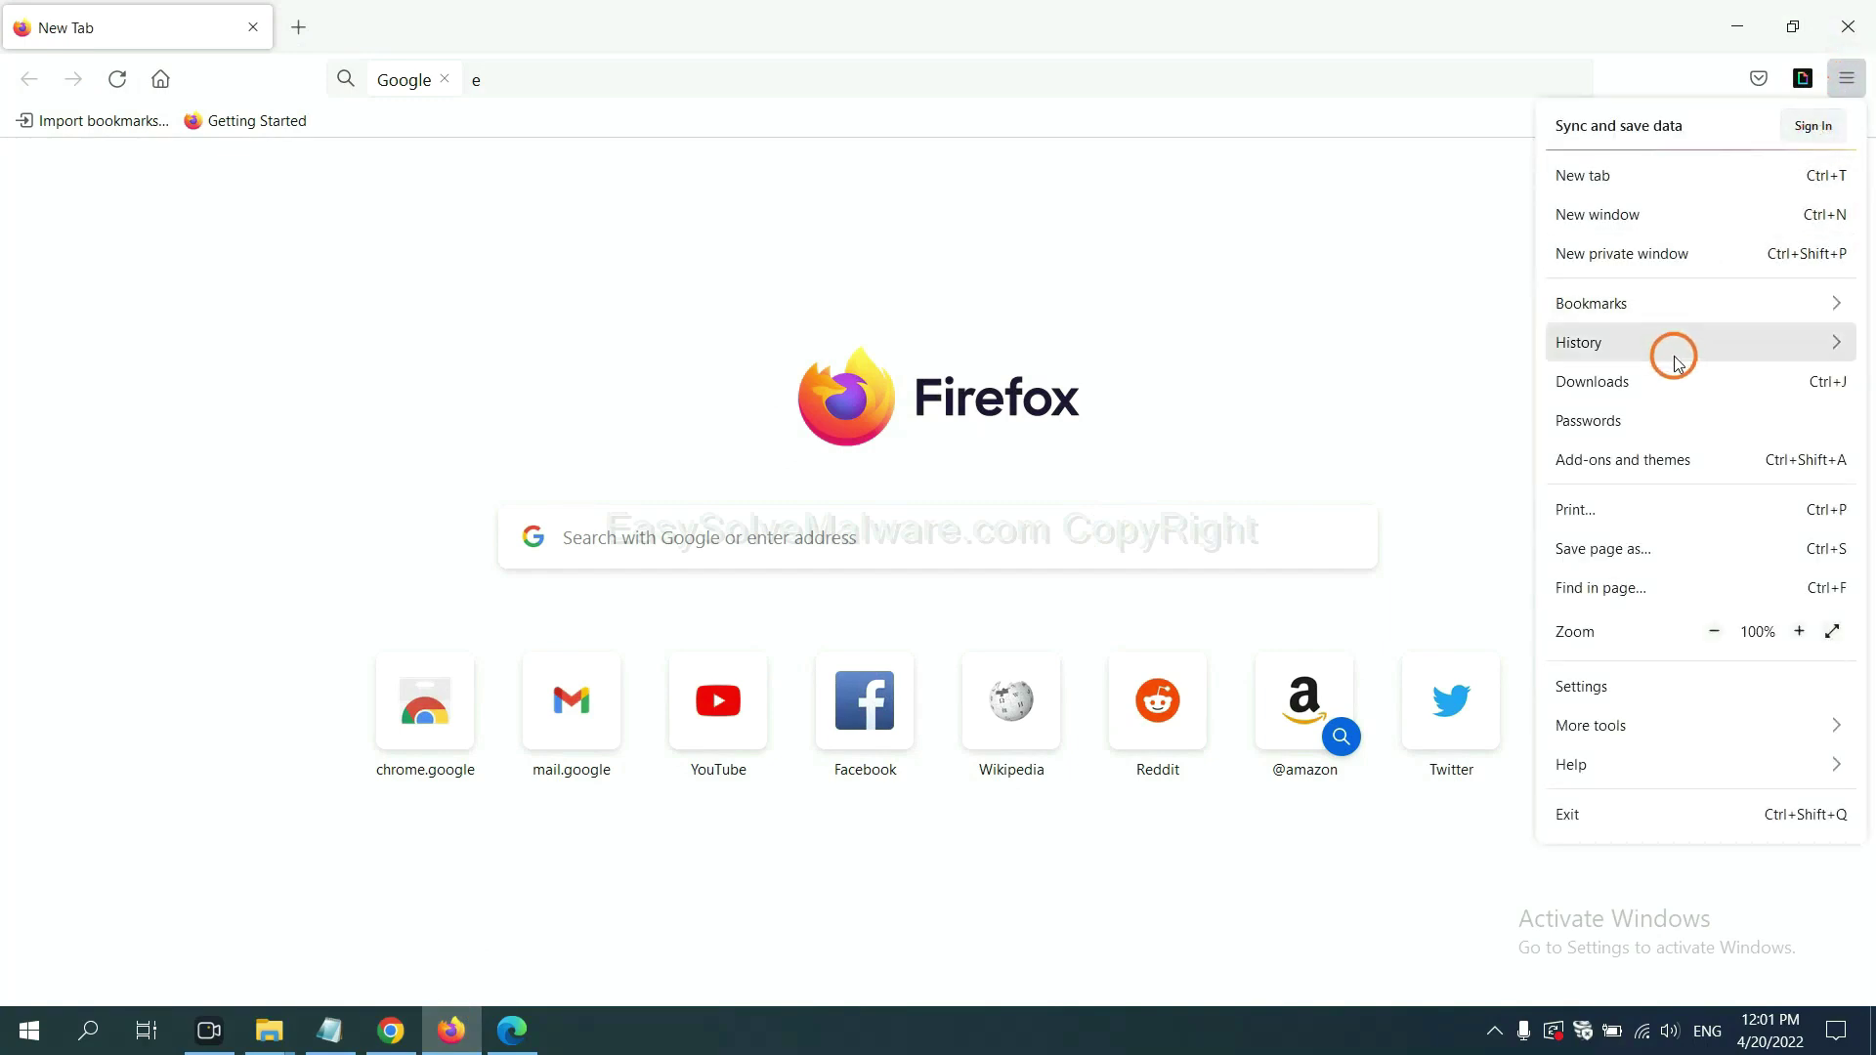
left_click(1645, 471)
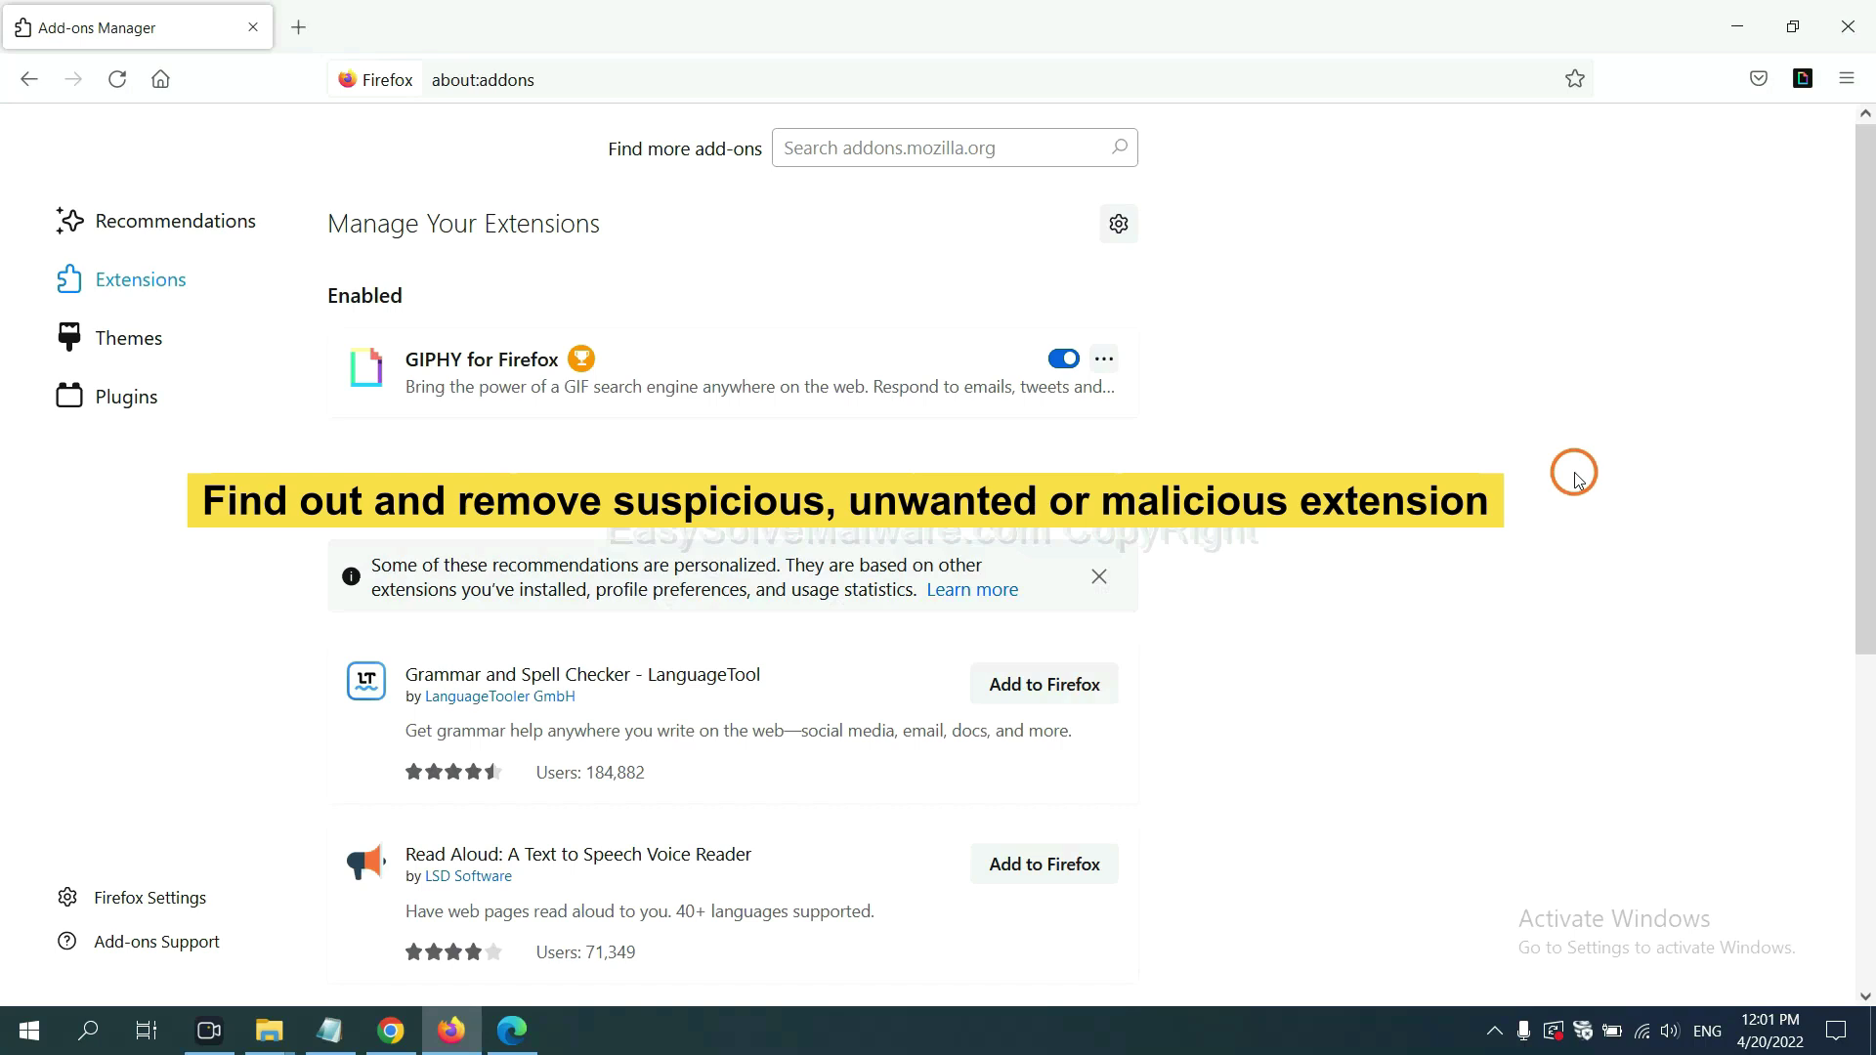
left_click(1104, 360)
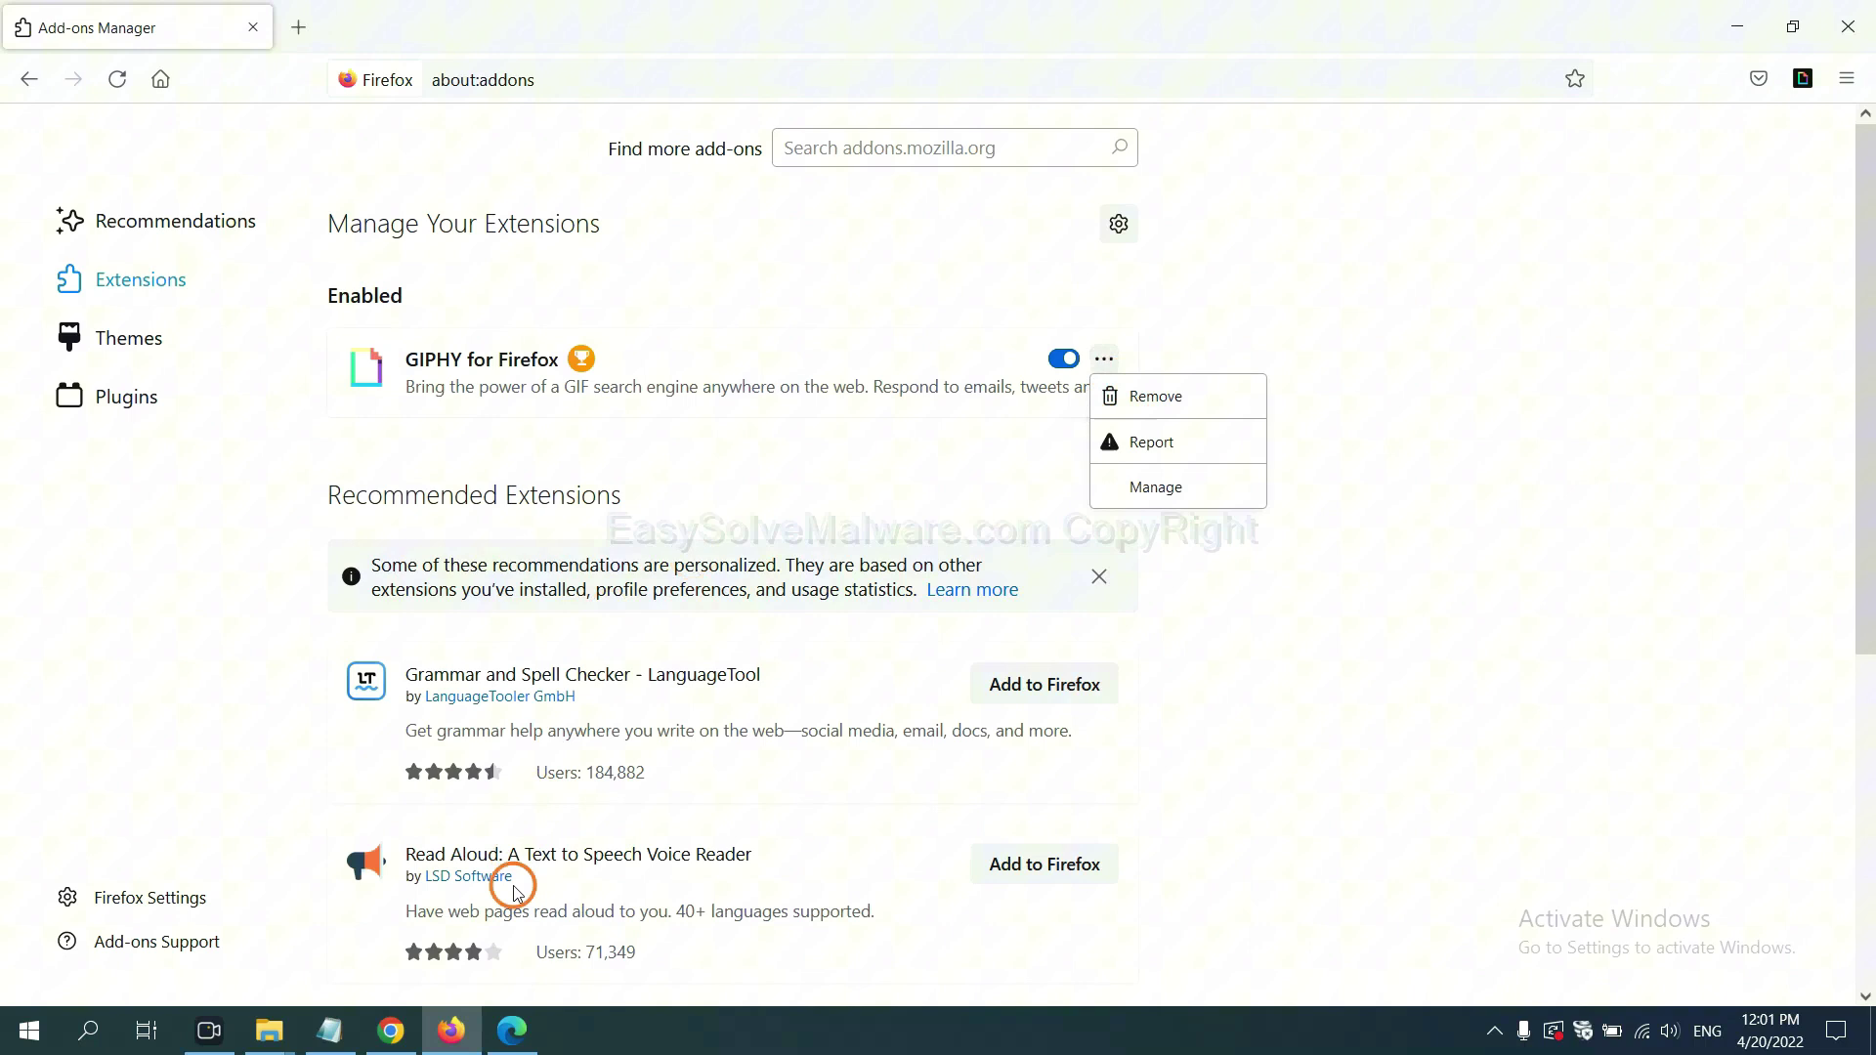
left_click(512, 1029)
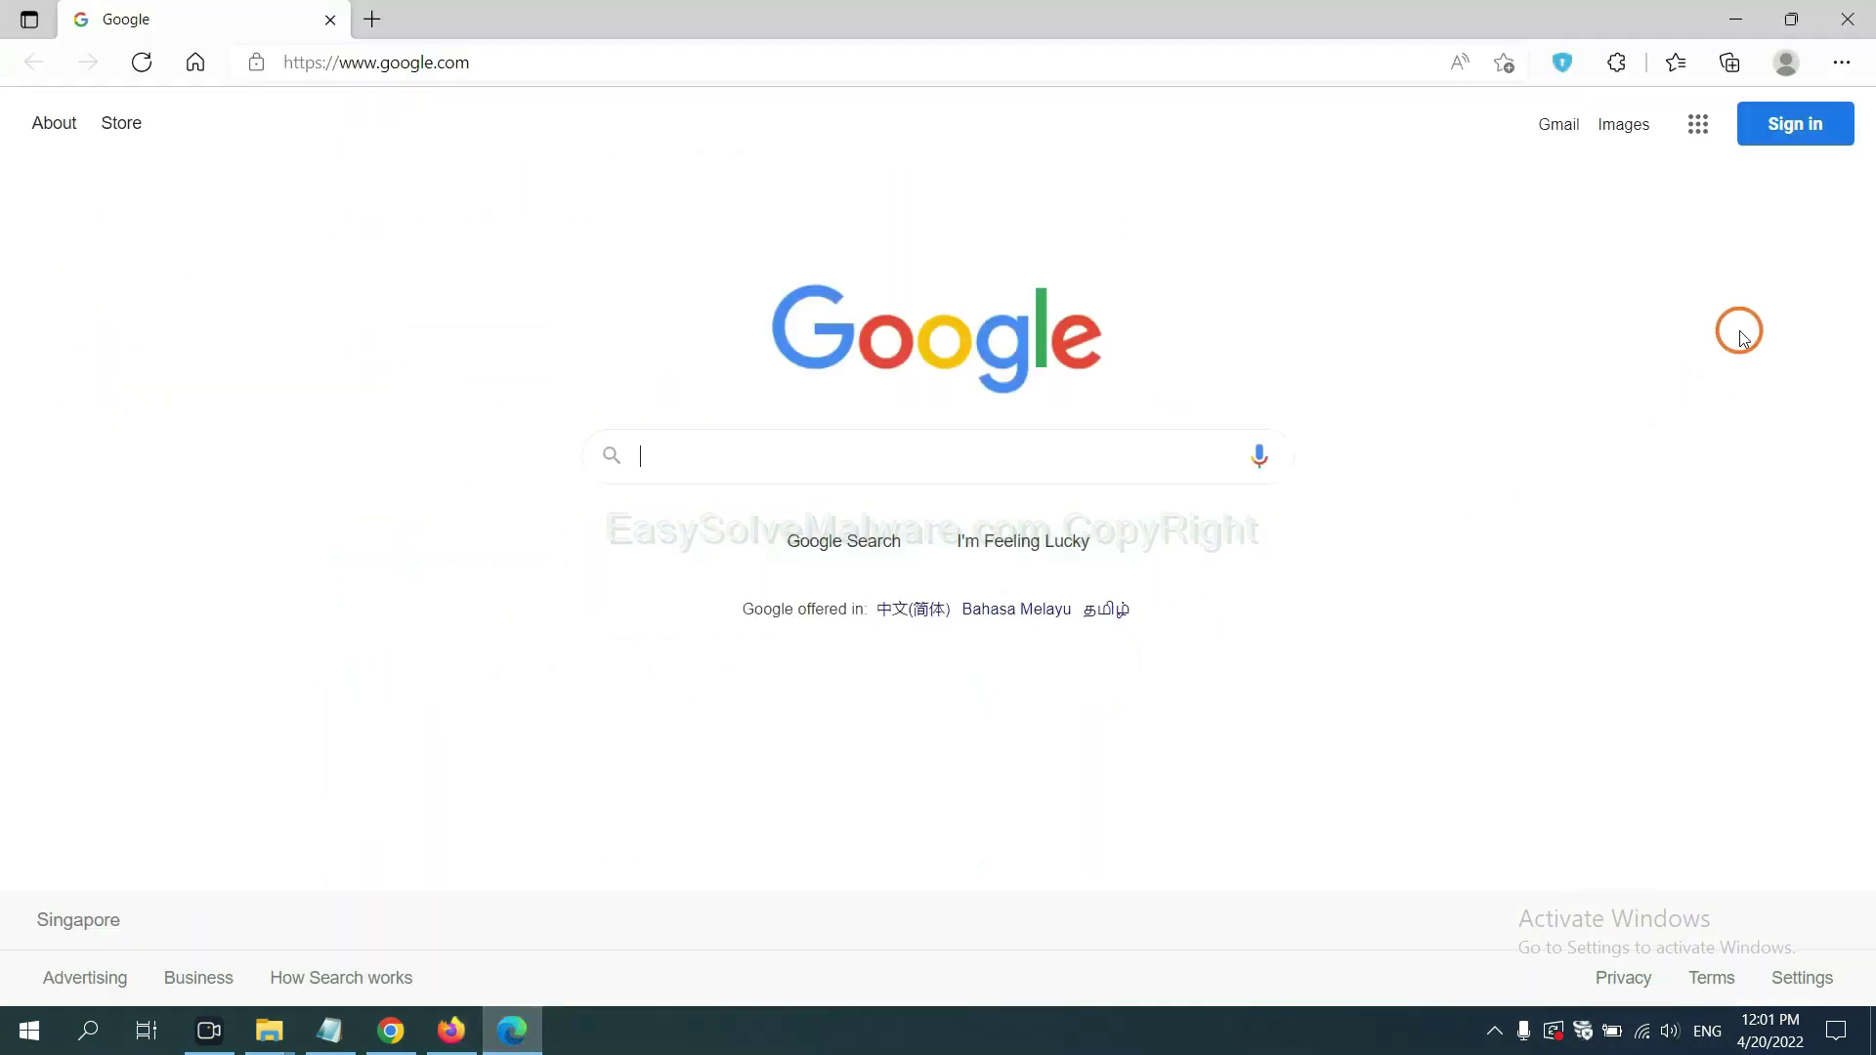
Step: Remove the ArcVpn Free Fast VPN Proxy extension from Edge, then show the desktop
left_click(1840, 67)
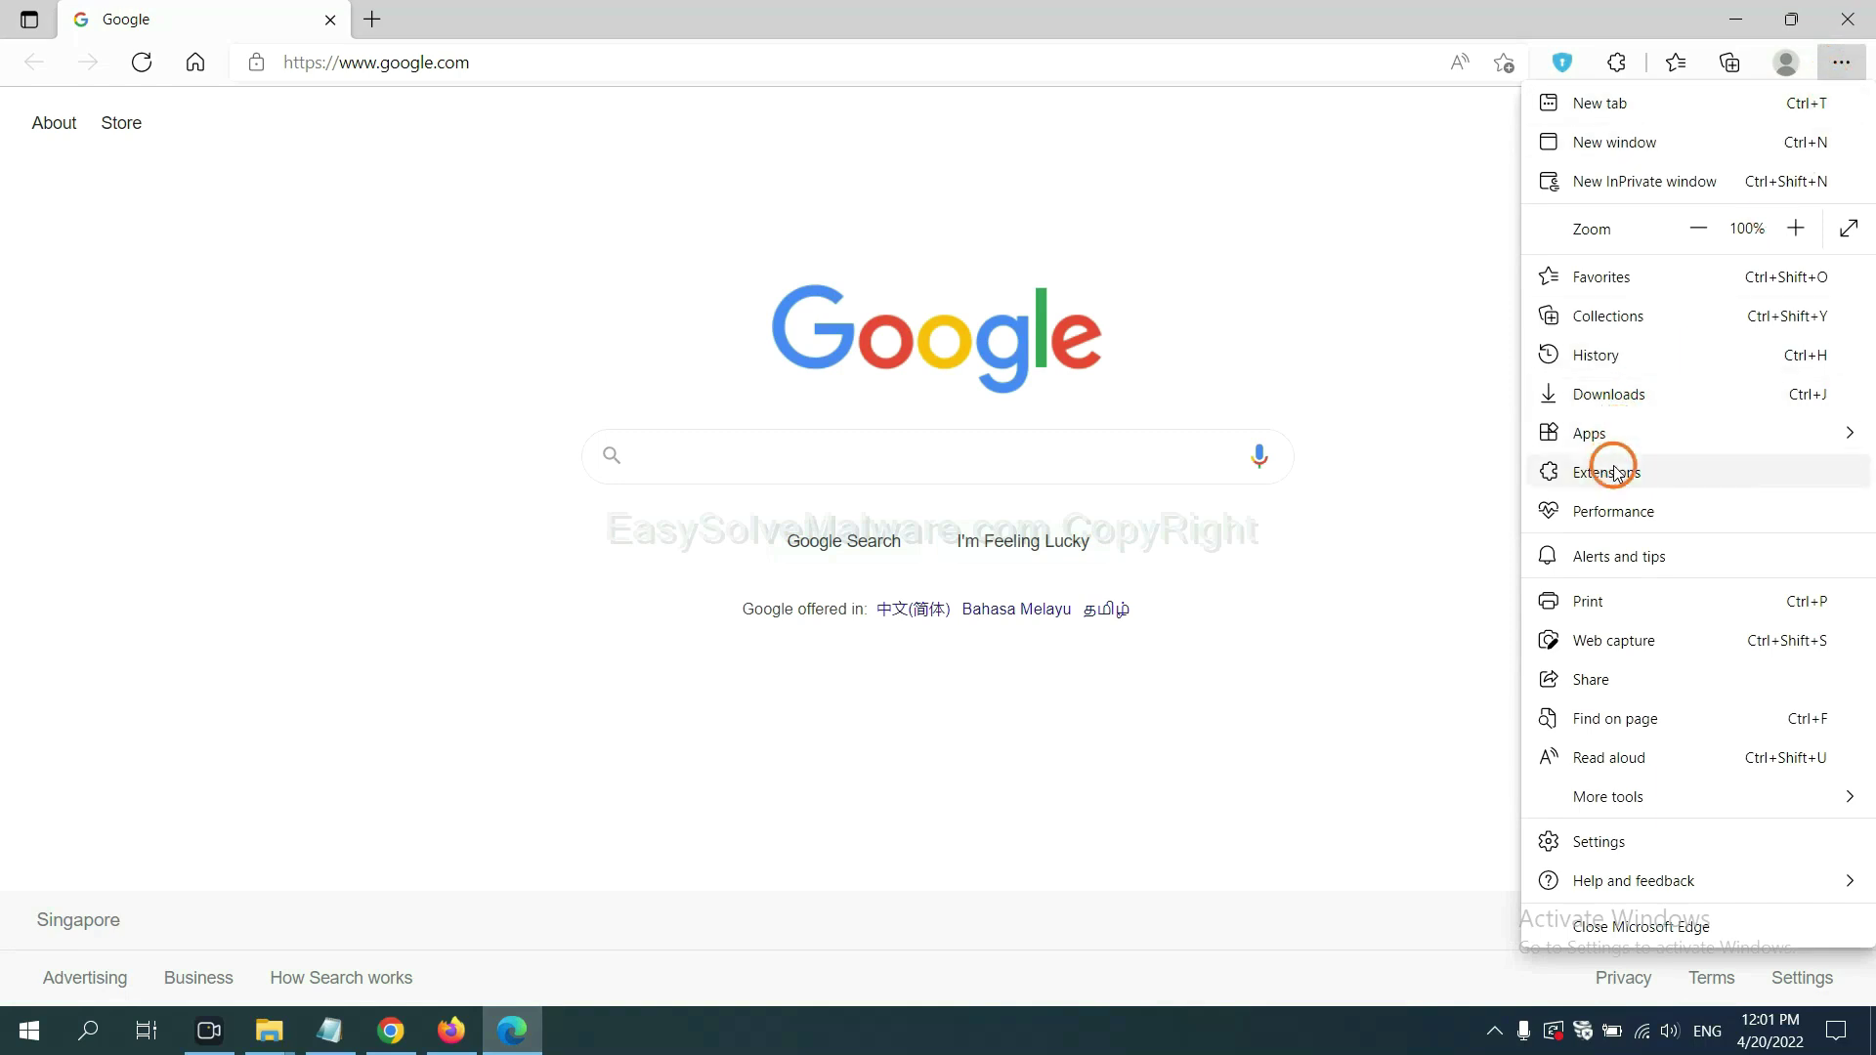
right_click(1615, 476)
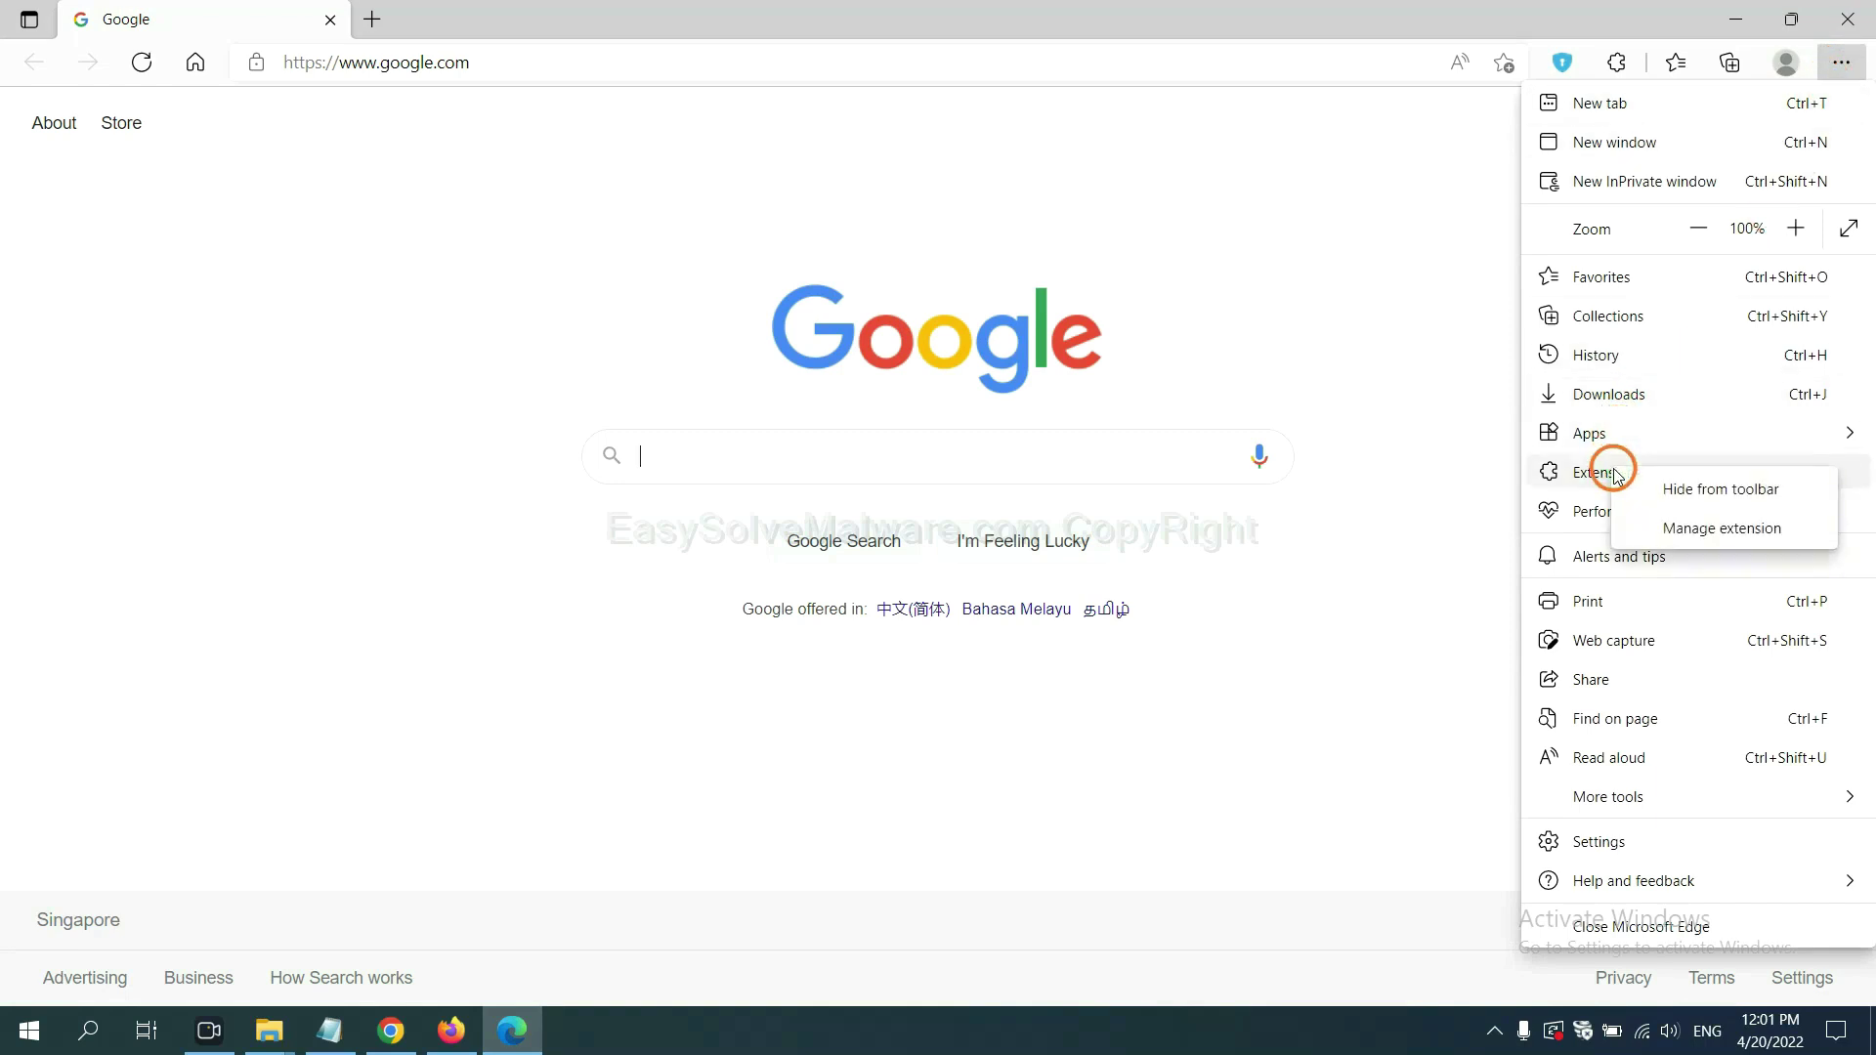
left_click(1685, 529)
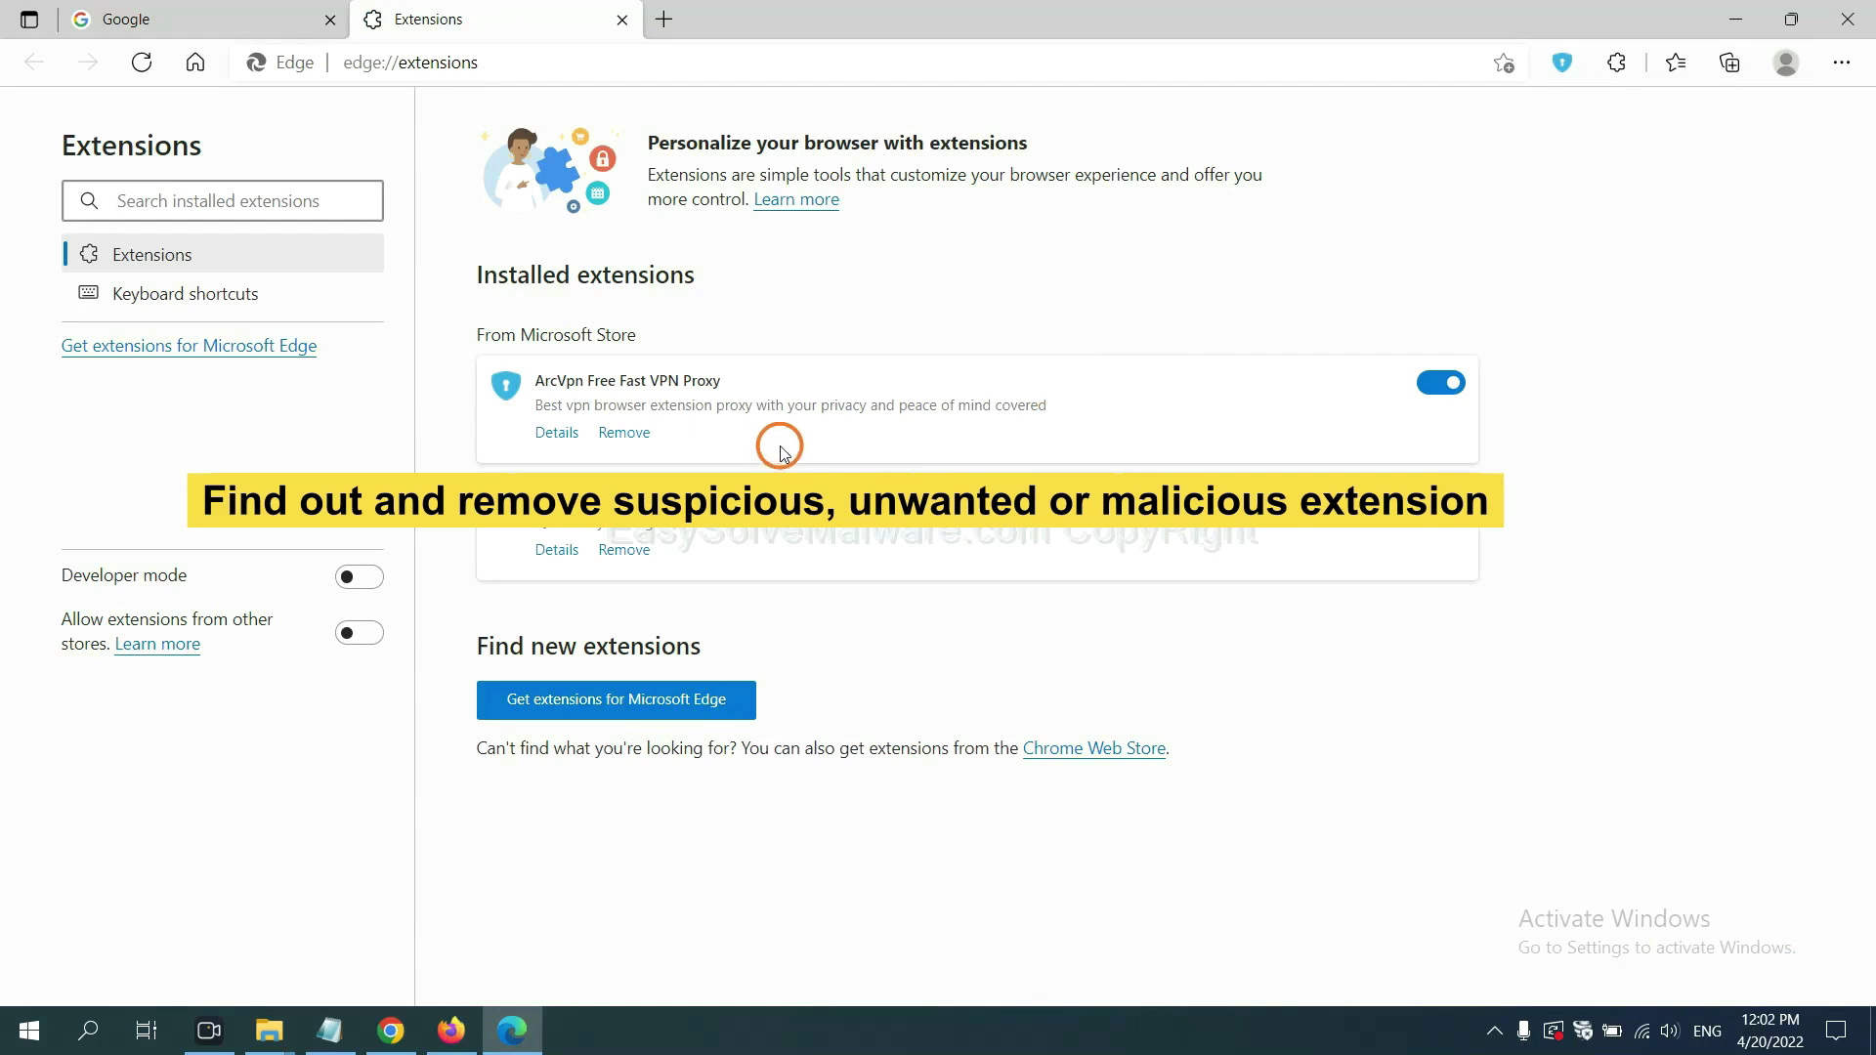
left_click(642, 436)
left_click(1407, 240)
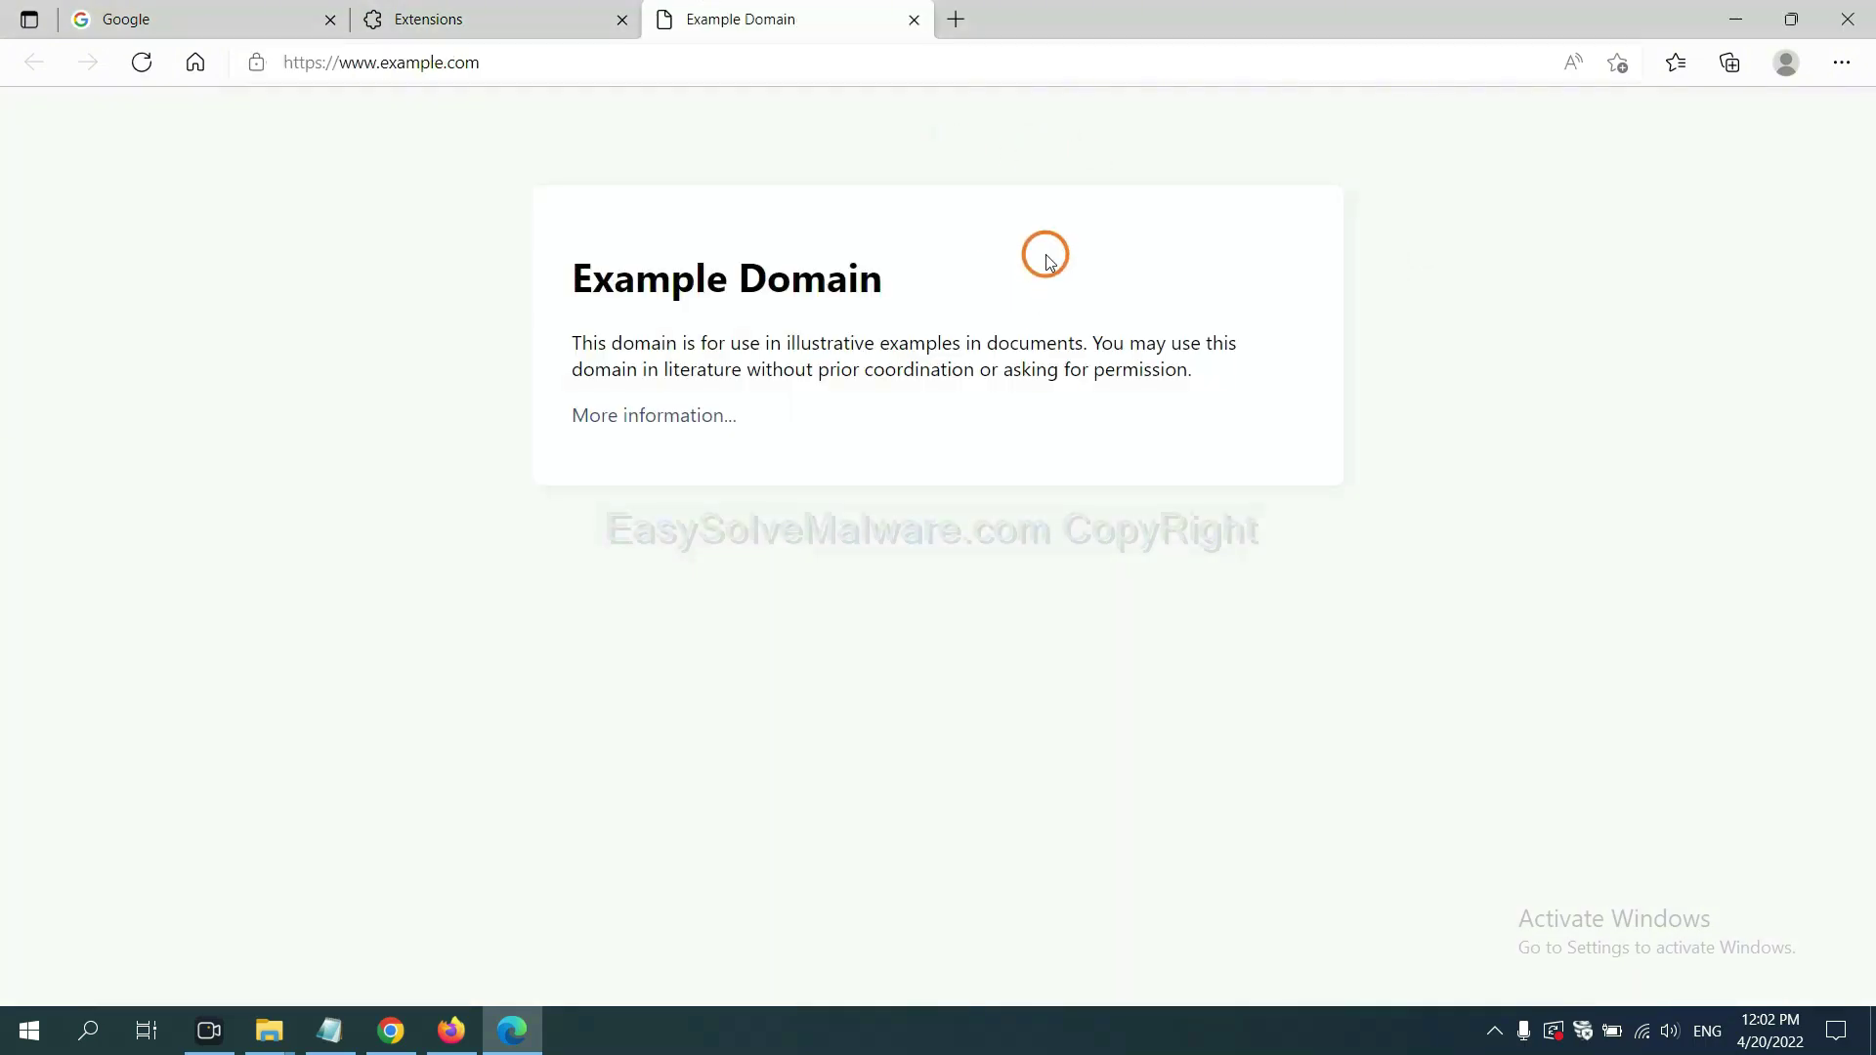
left_click(1868, 1045)
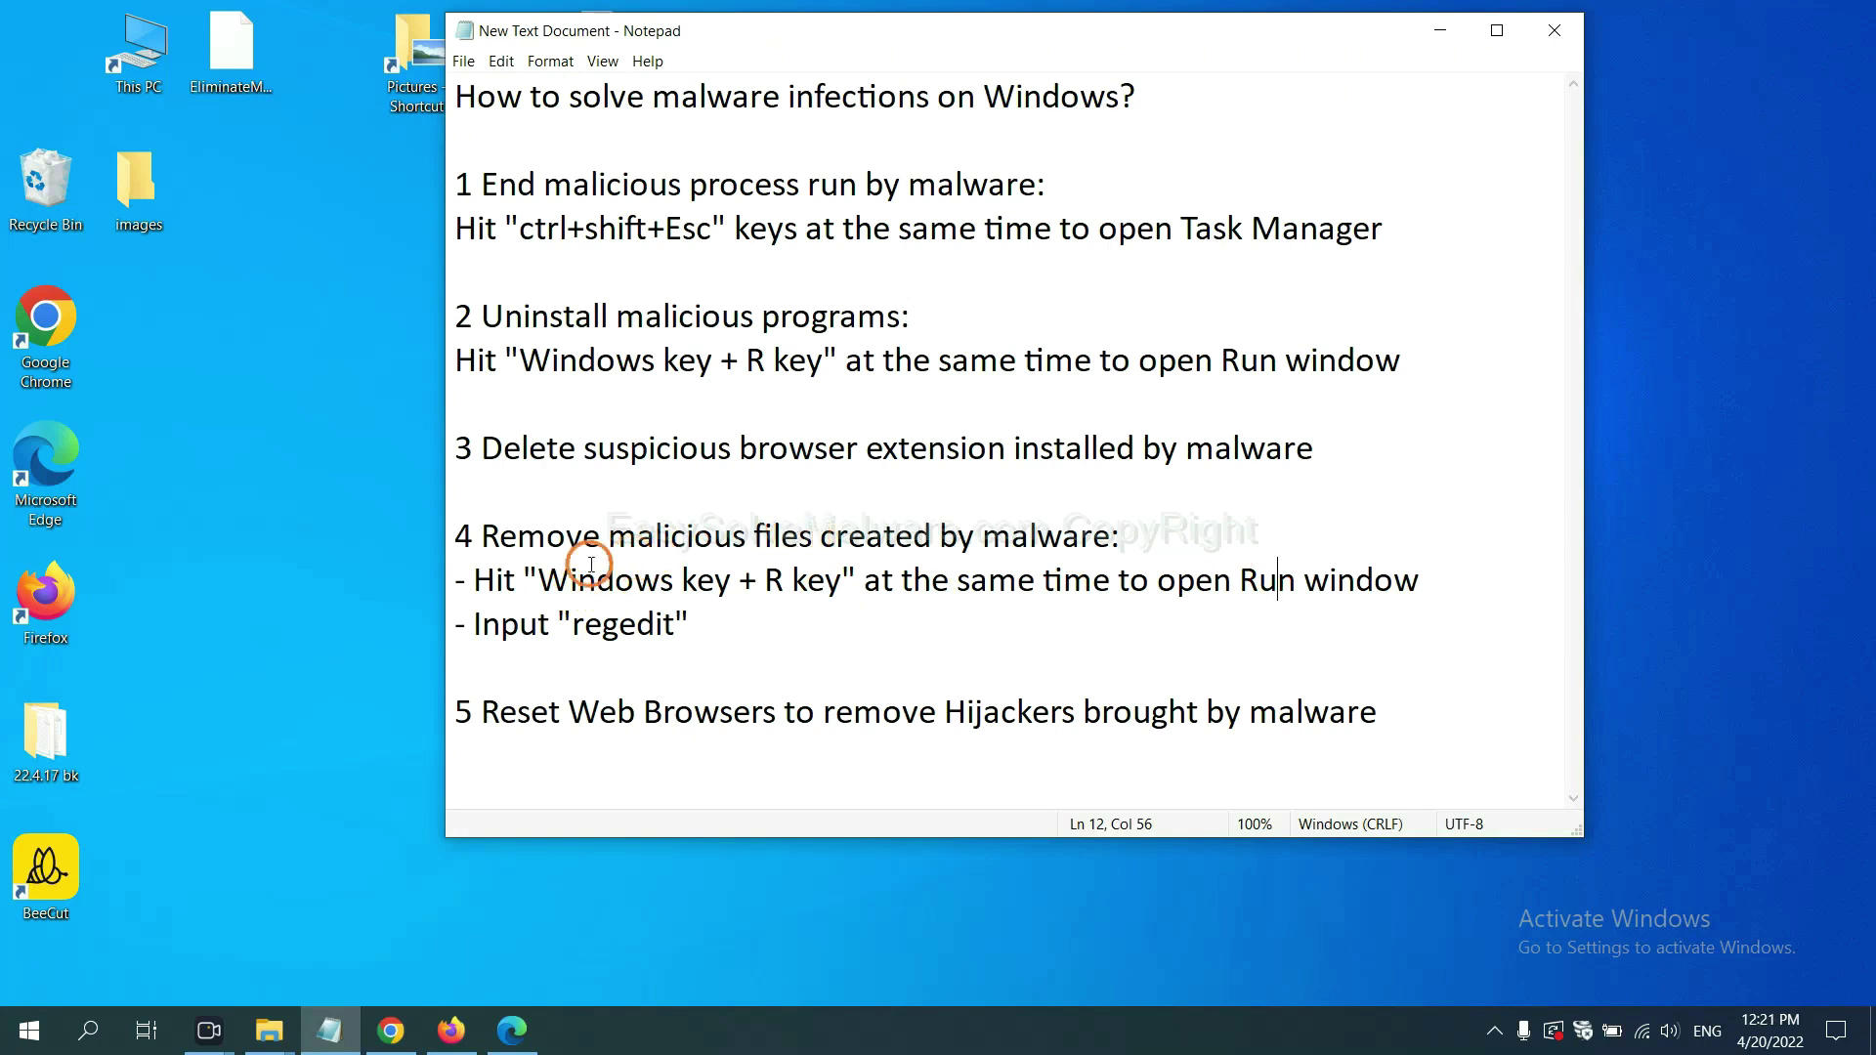
Step: Following the notes' step 4, run regedit from the Run box to launch Registry Editor
left_click_drag(460, 579, 1063, 603)
left_click(1091, 592)
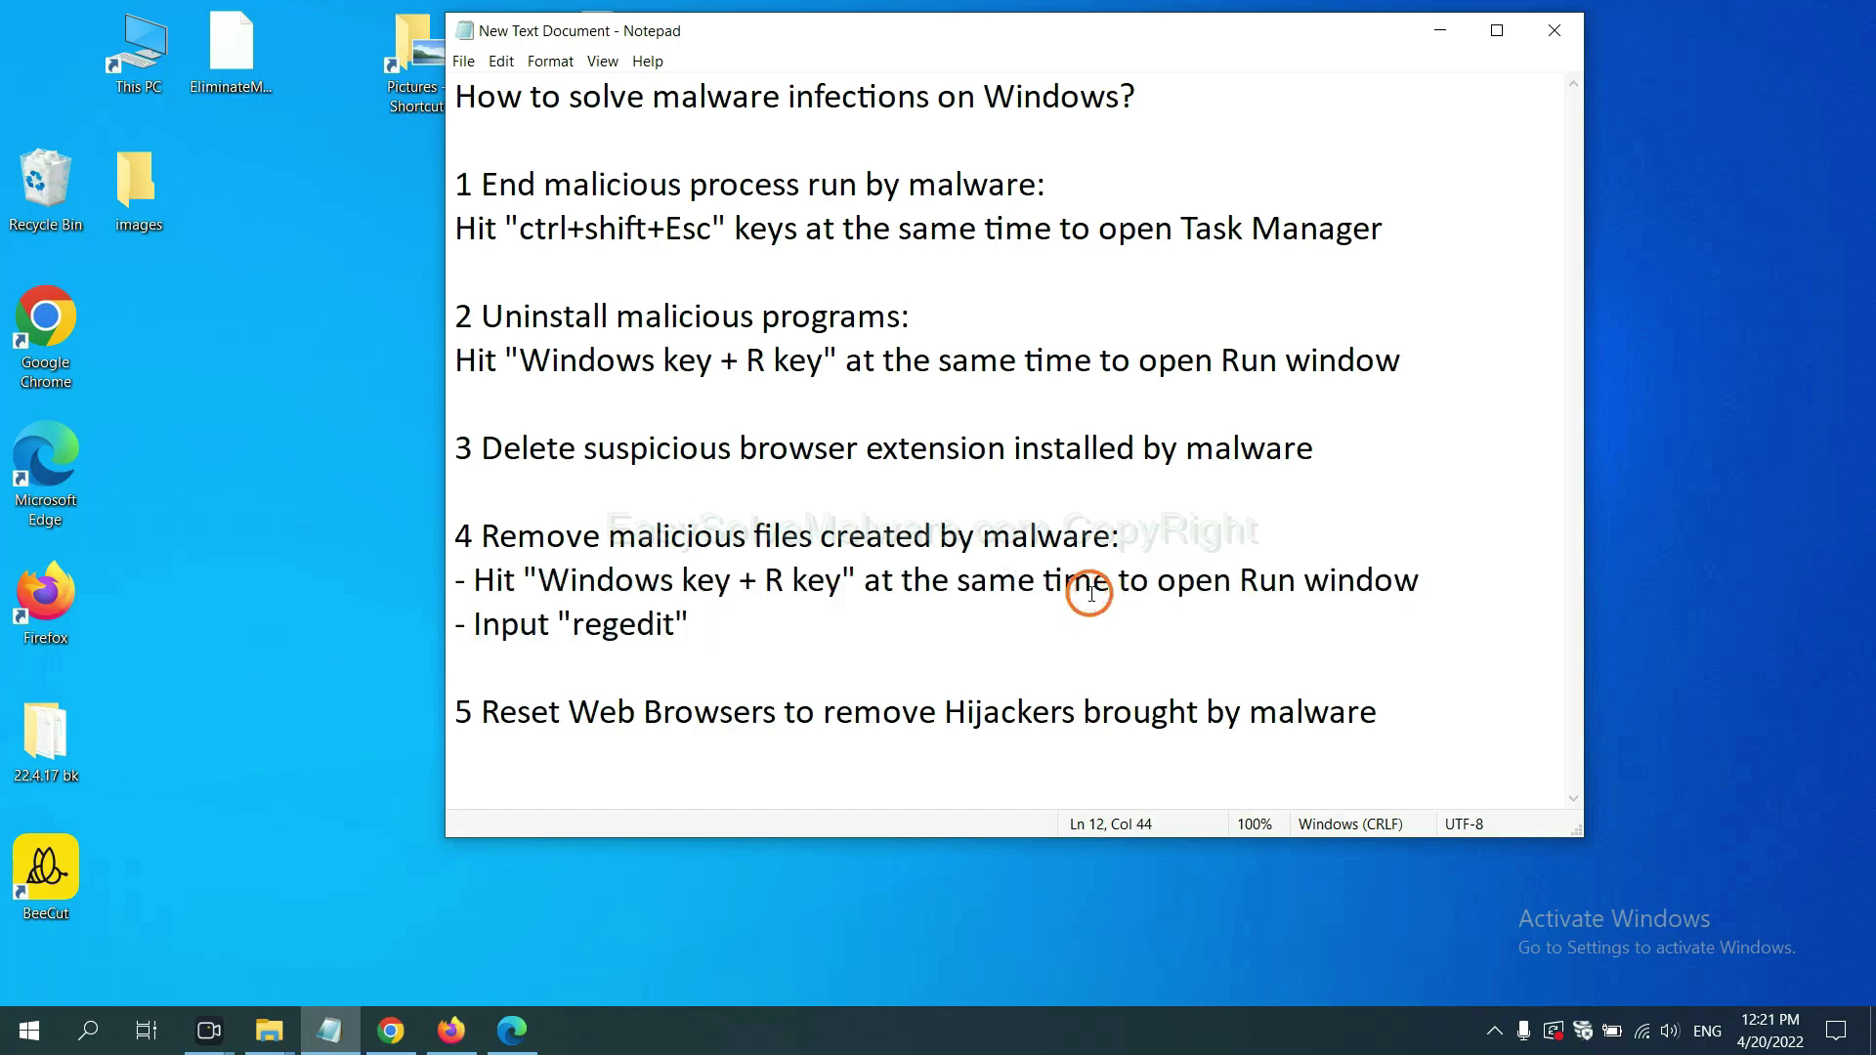
key("super+r")
left_click_drag(342, 743, 1495, 386)
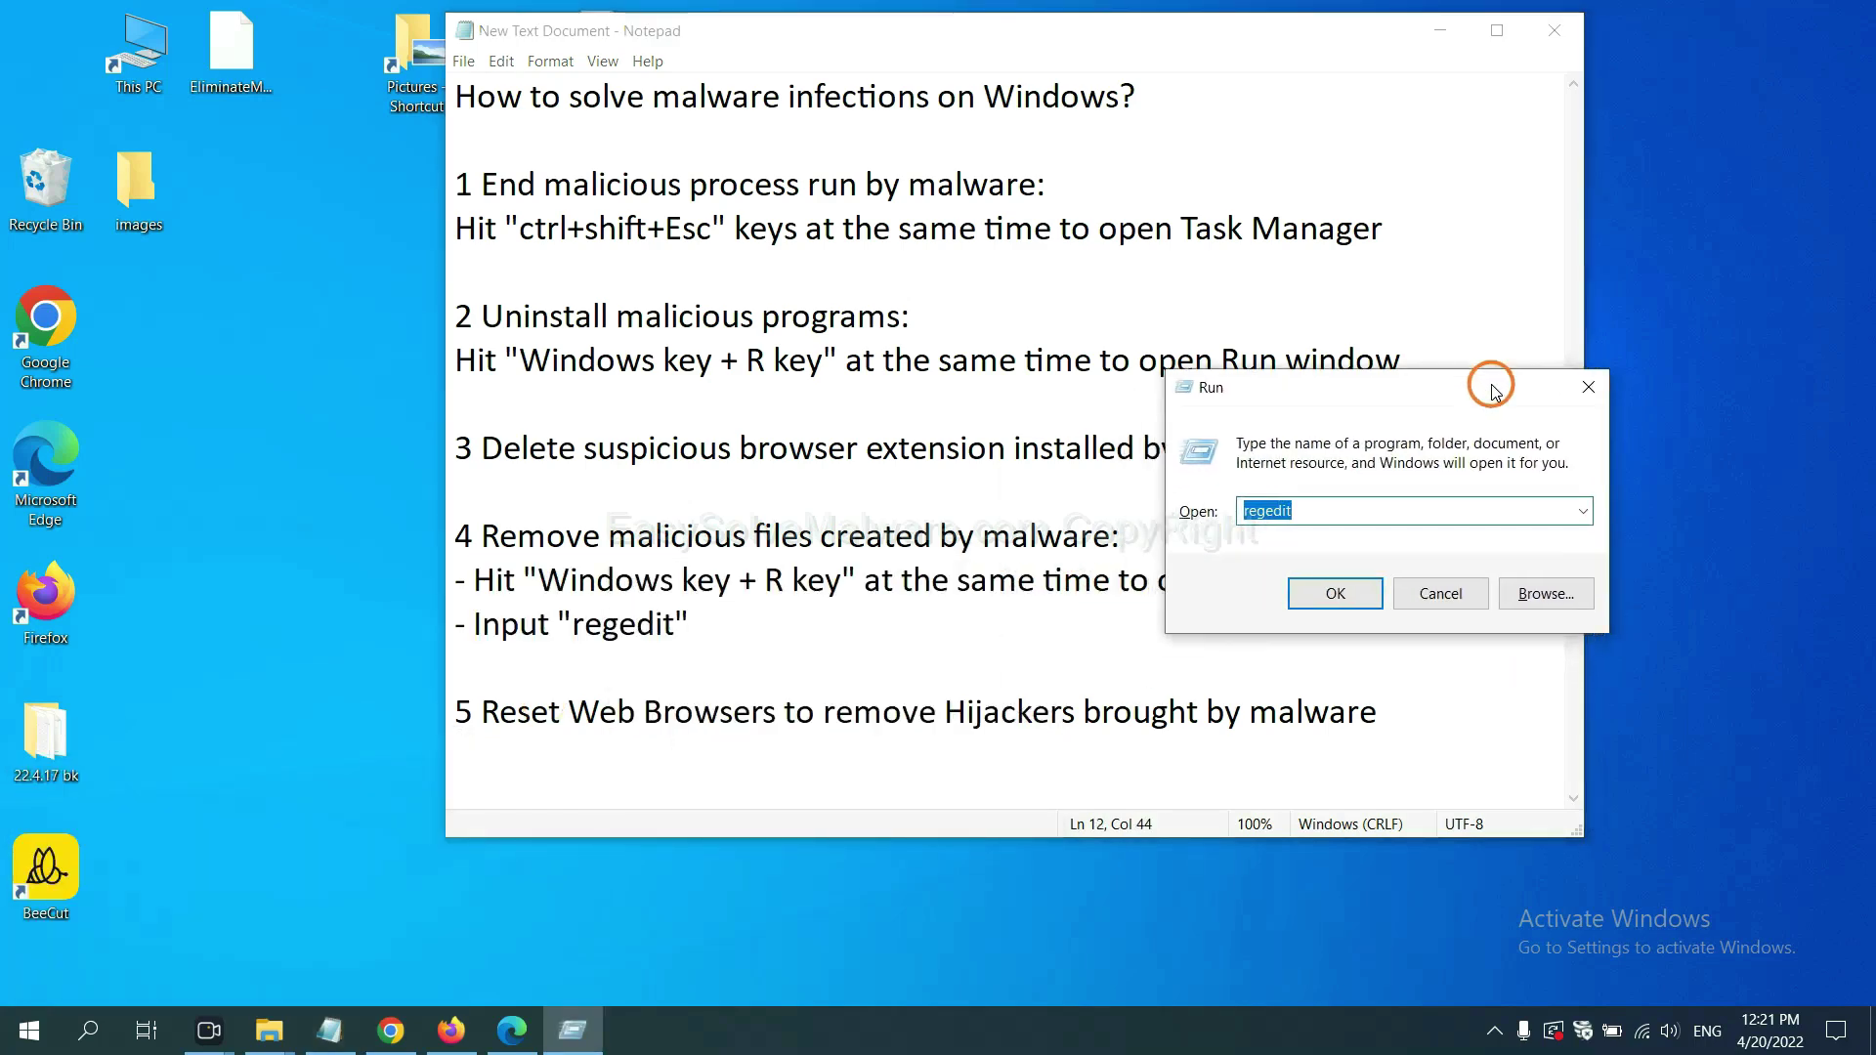
left_click(1329, 512)
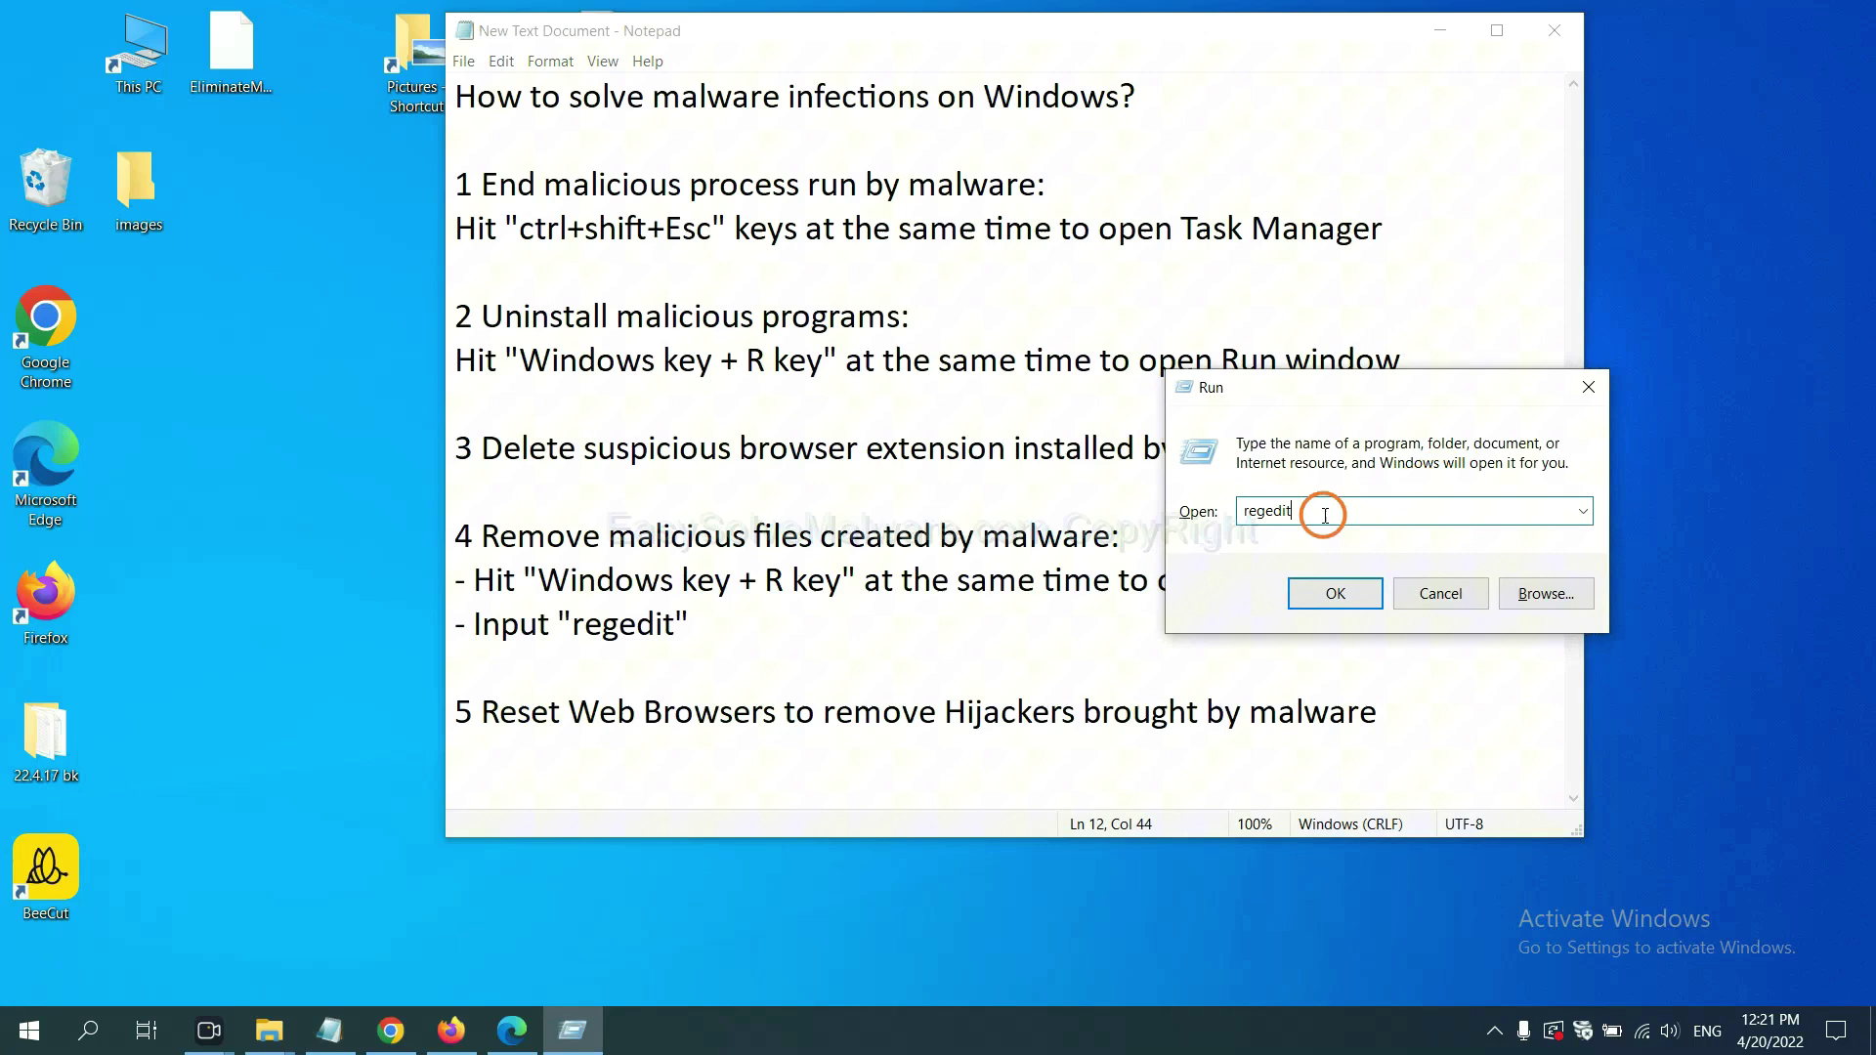
left_click(1331, 592)
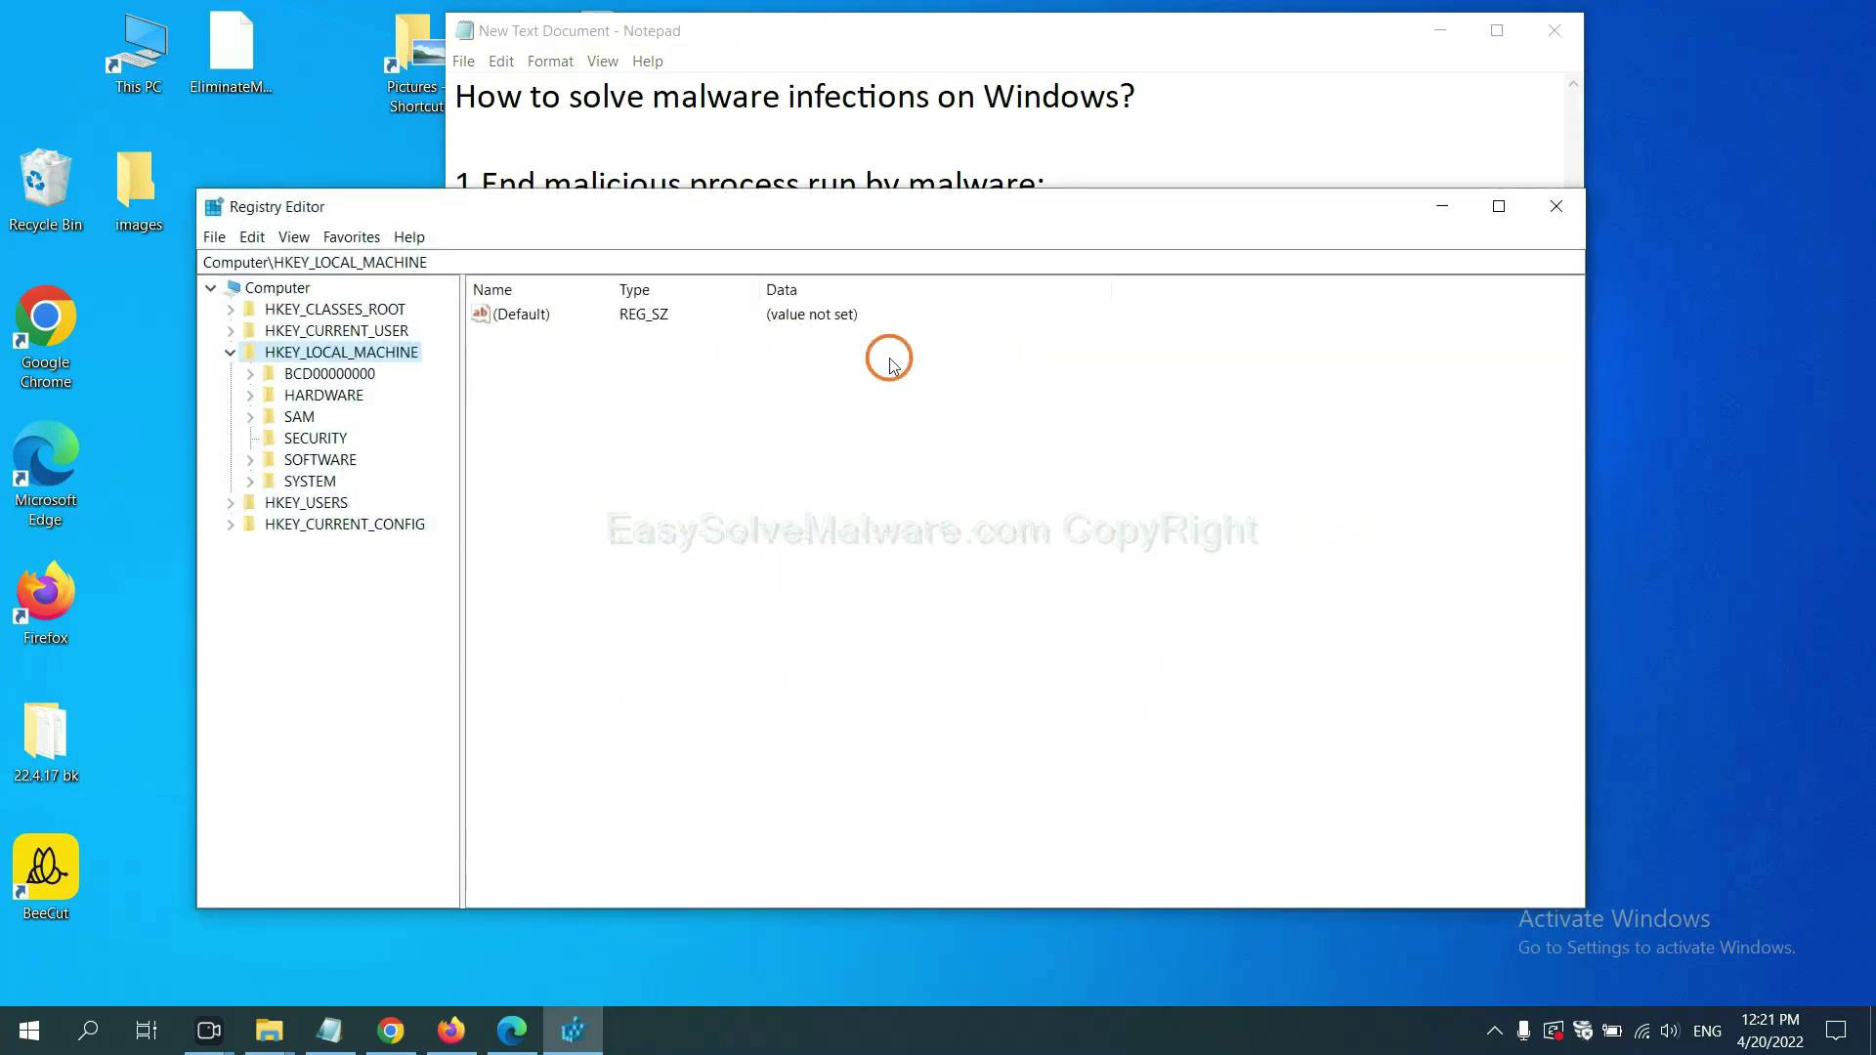
Step: Search the registry for 'be' and locate BeeCut.exe under FEATURE_BROWSER_EMULATION
left_click(256, 239)
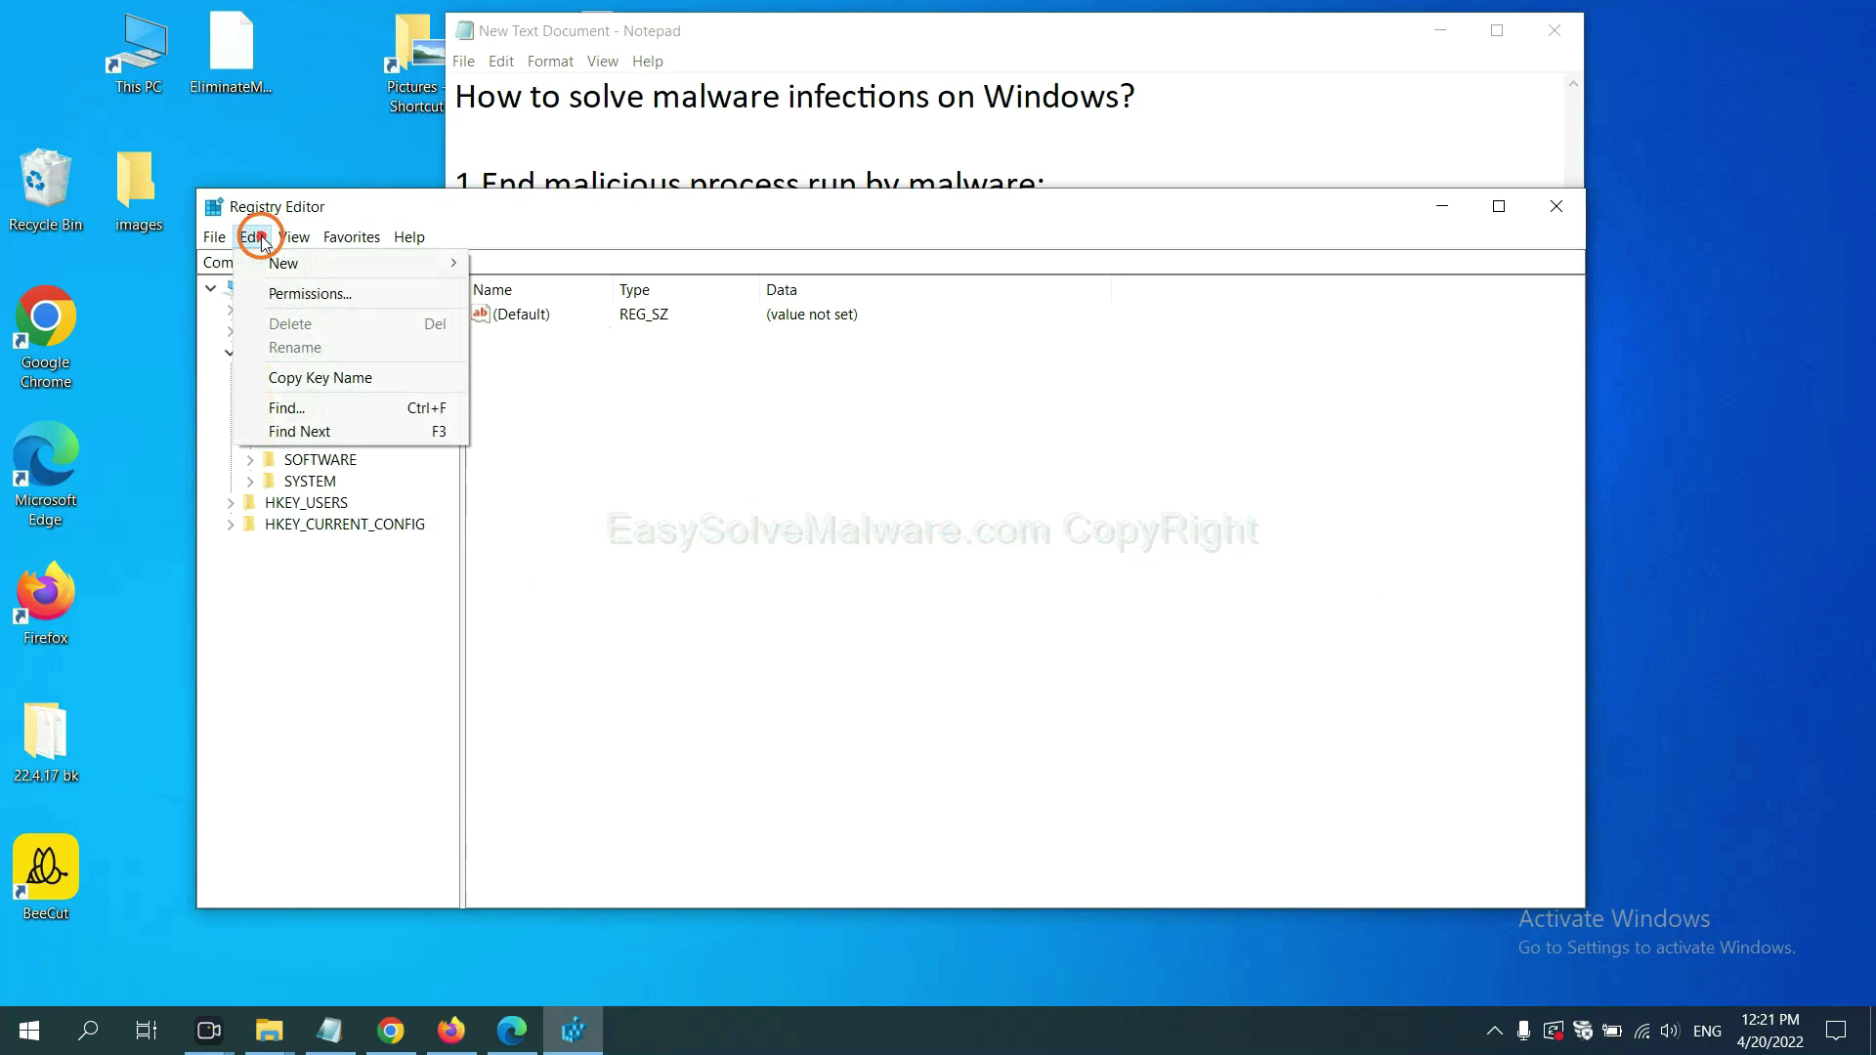
left_click(330, 408)
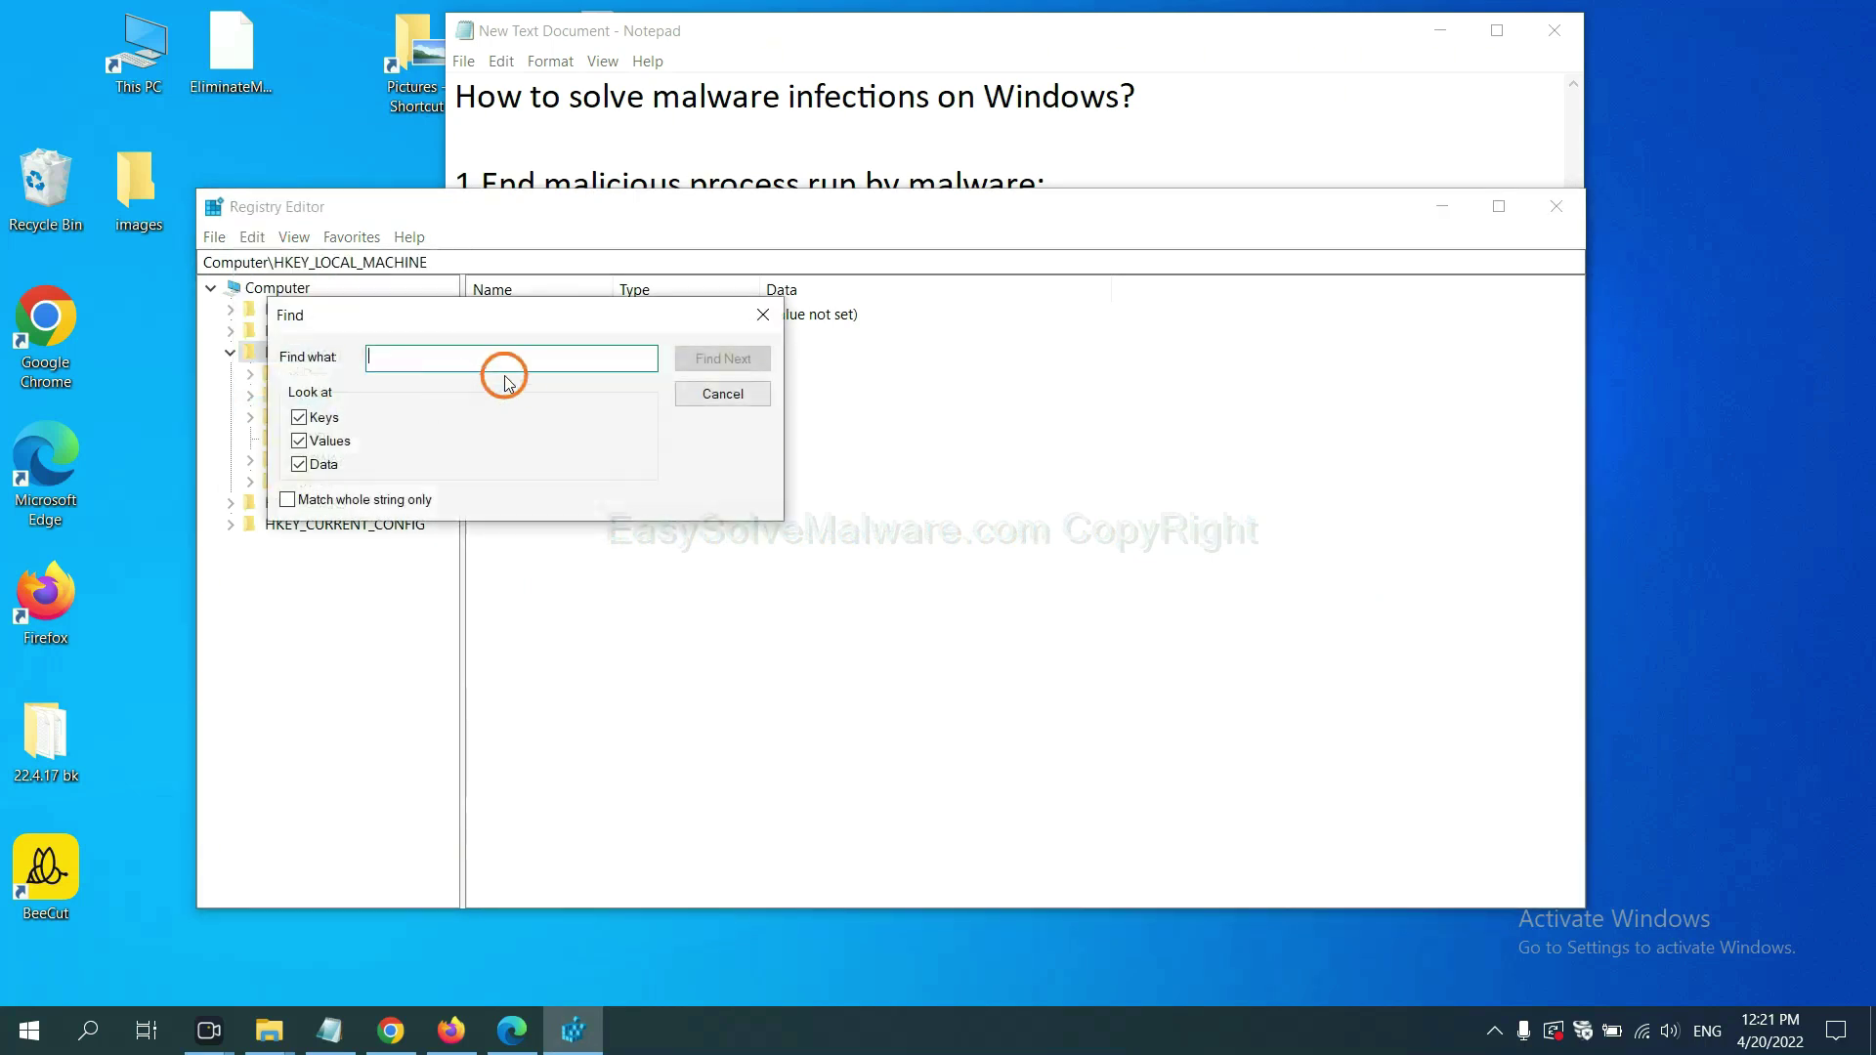
left_click_drag(534, 310, 717, 355)
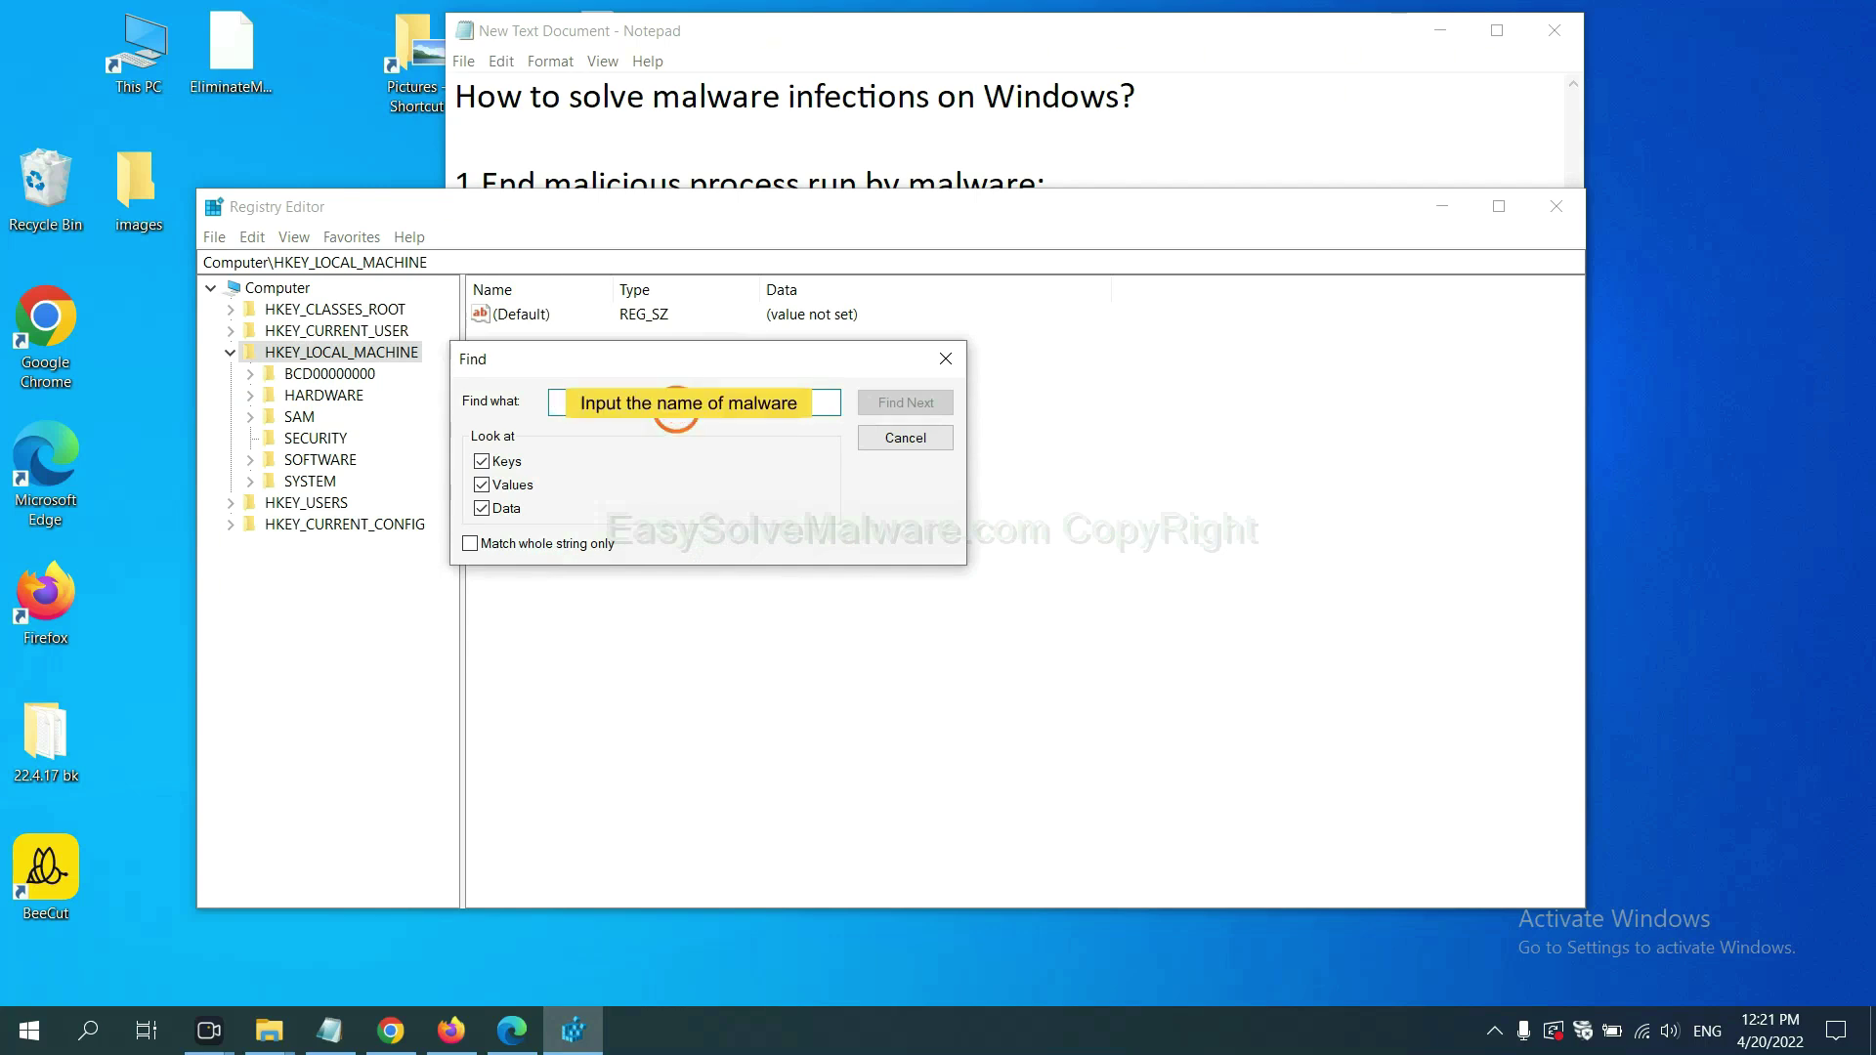
type("be")
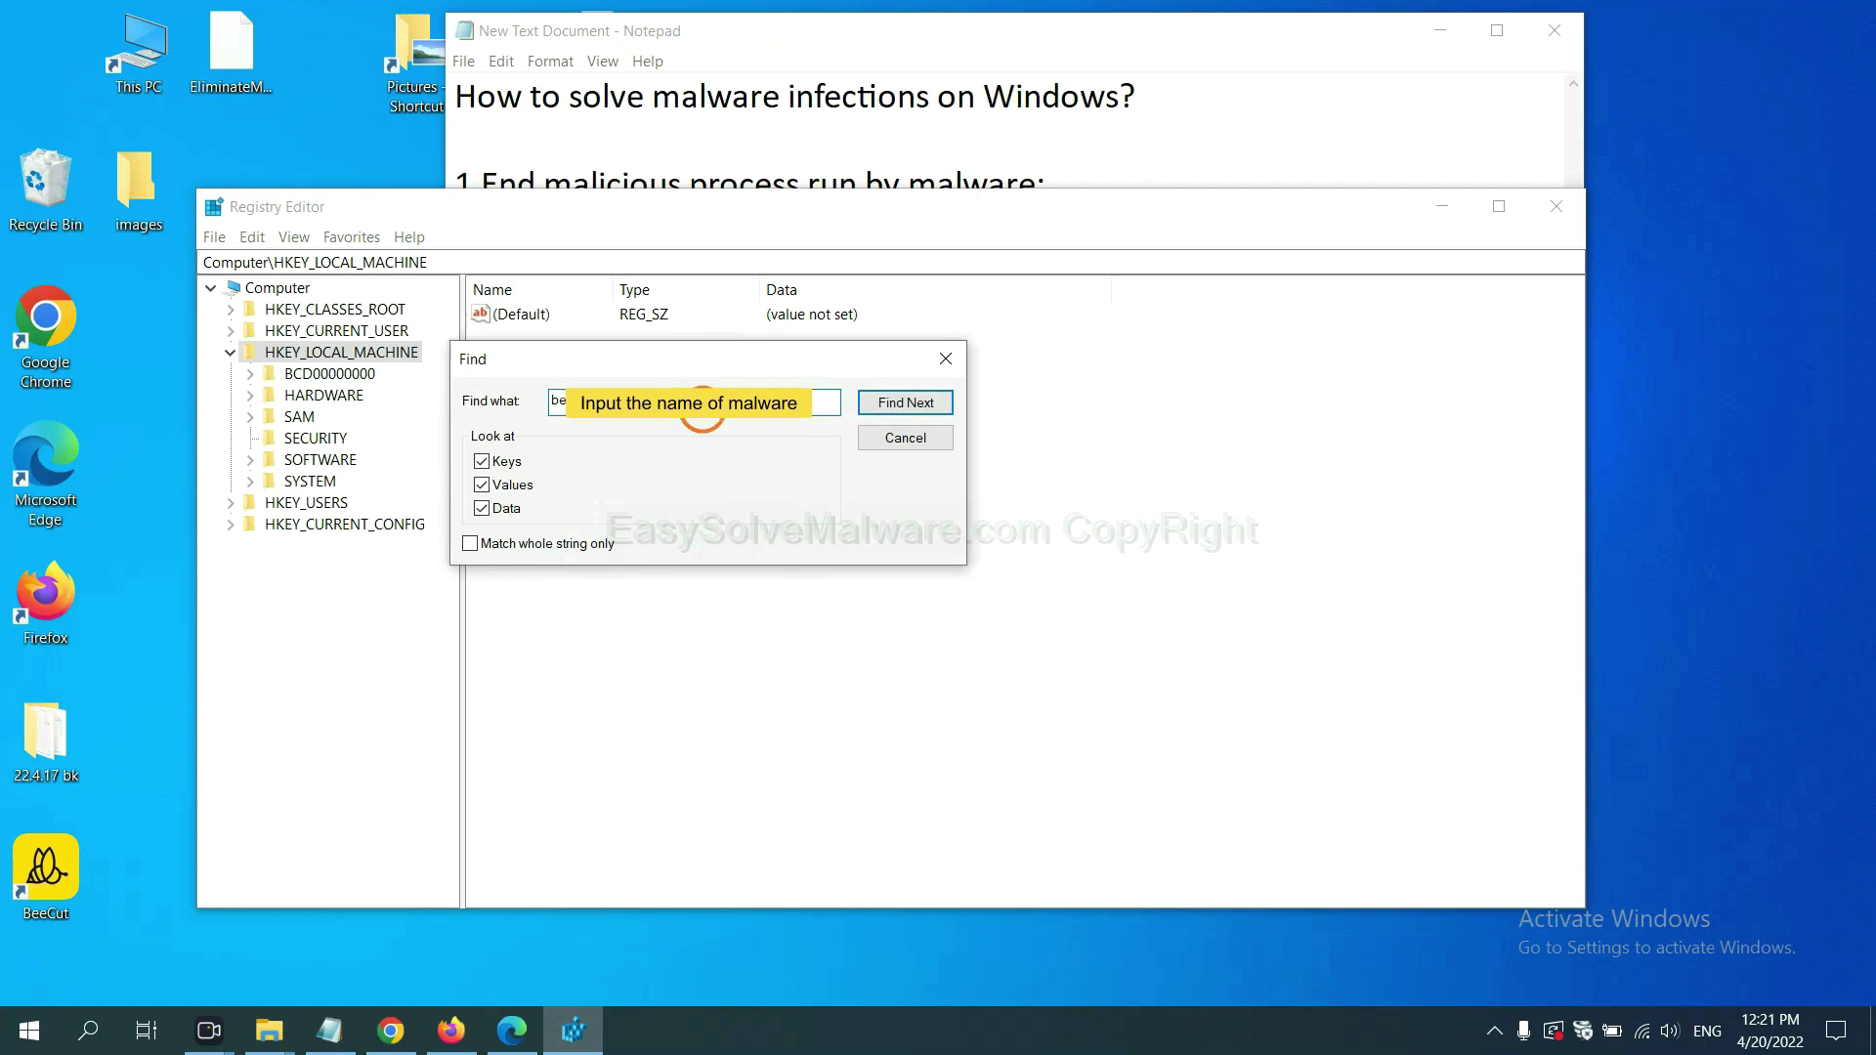
left_click(904, 404)
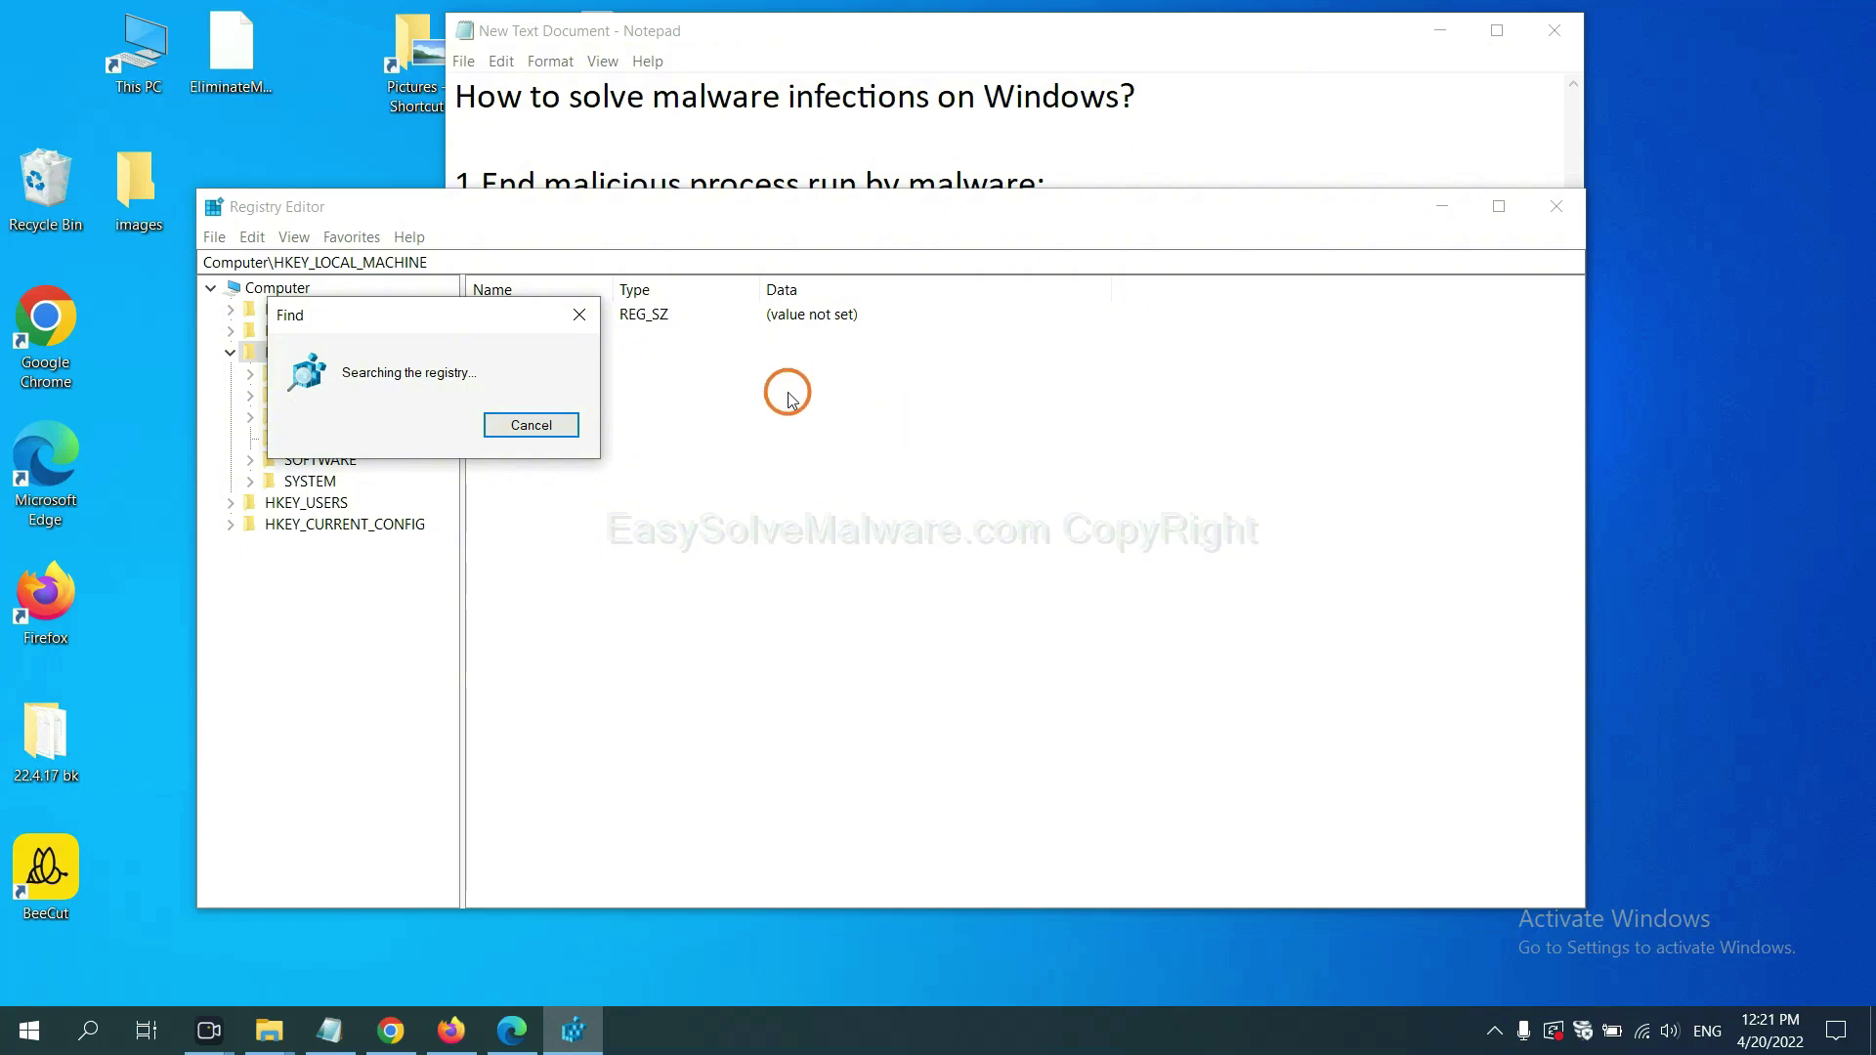
left_click_drag(460, 302, 753, 301)
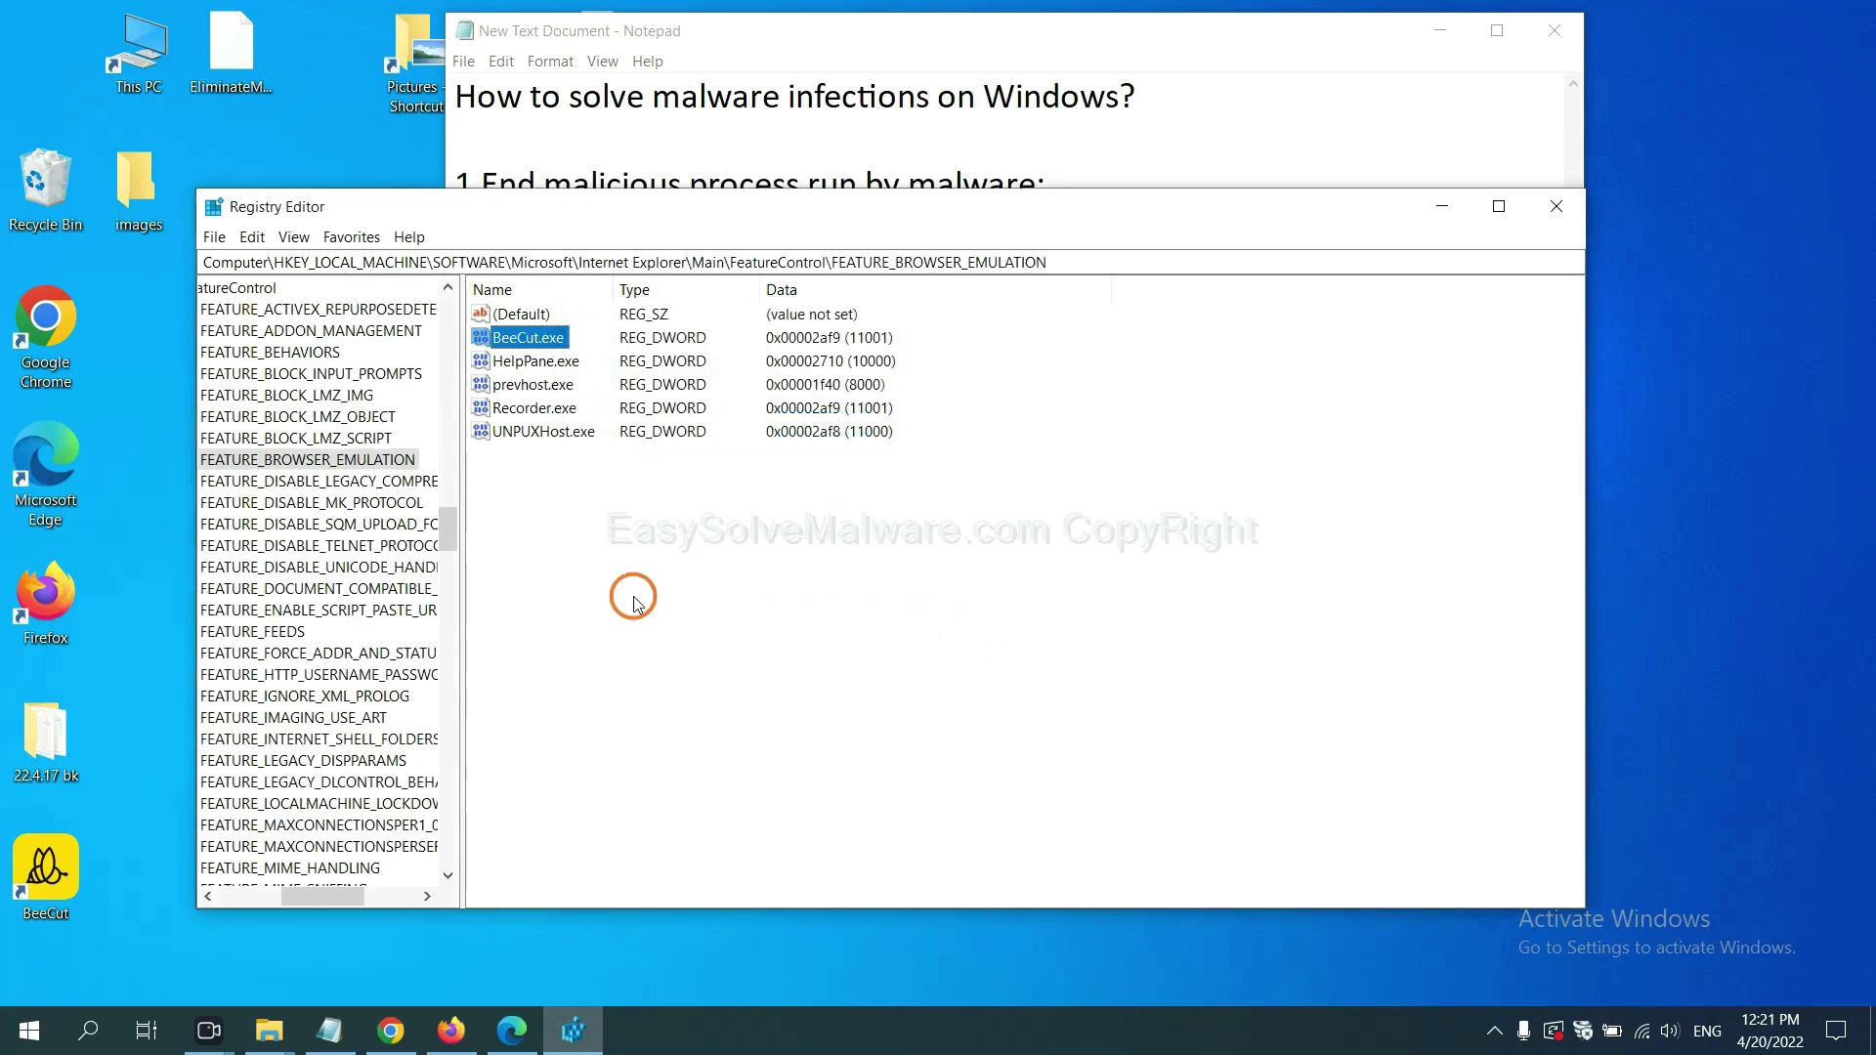
mouse_move(305, 894)
left_mouse_down()
mouse_move(273, 891)
mouse_move(297, 891)
left_mouse_up()
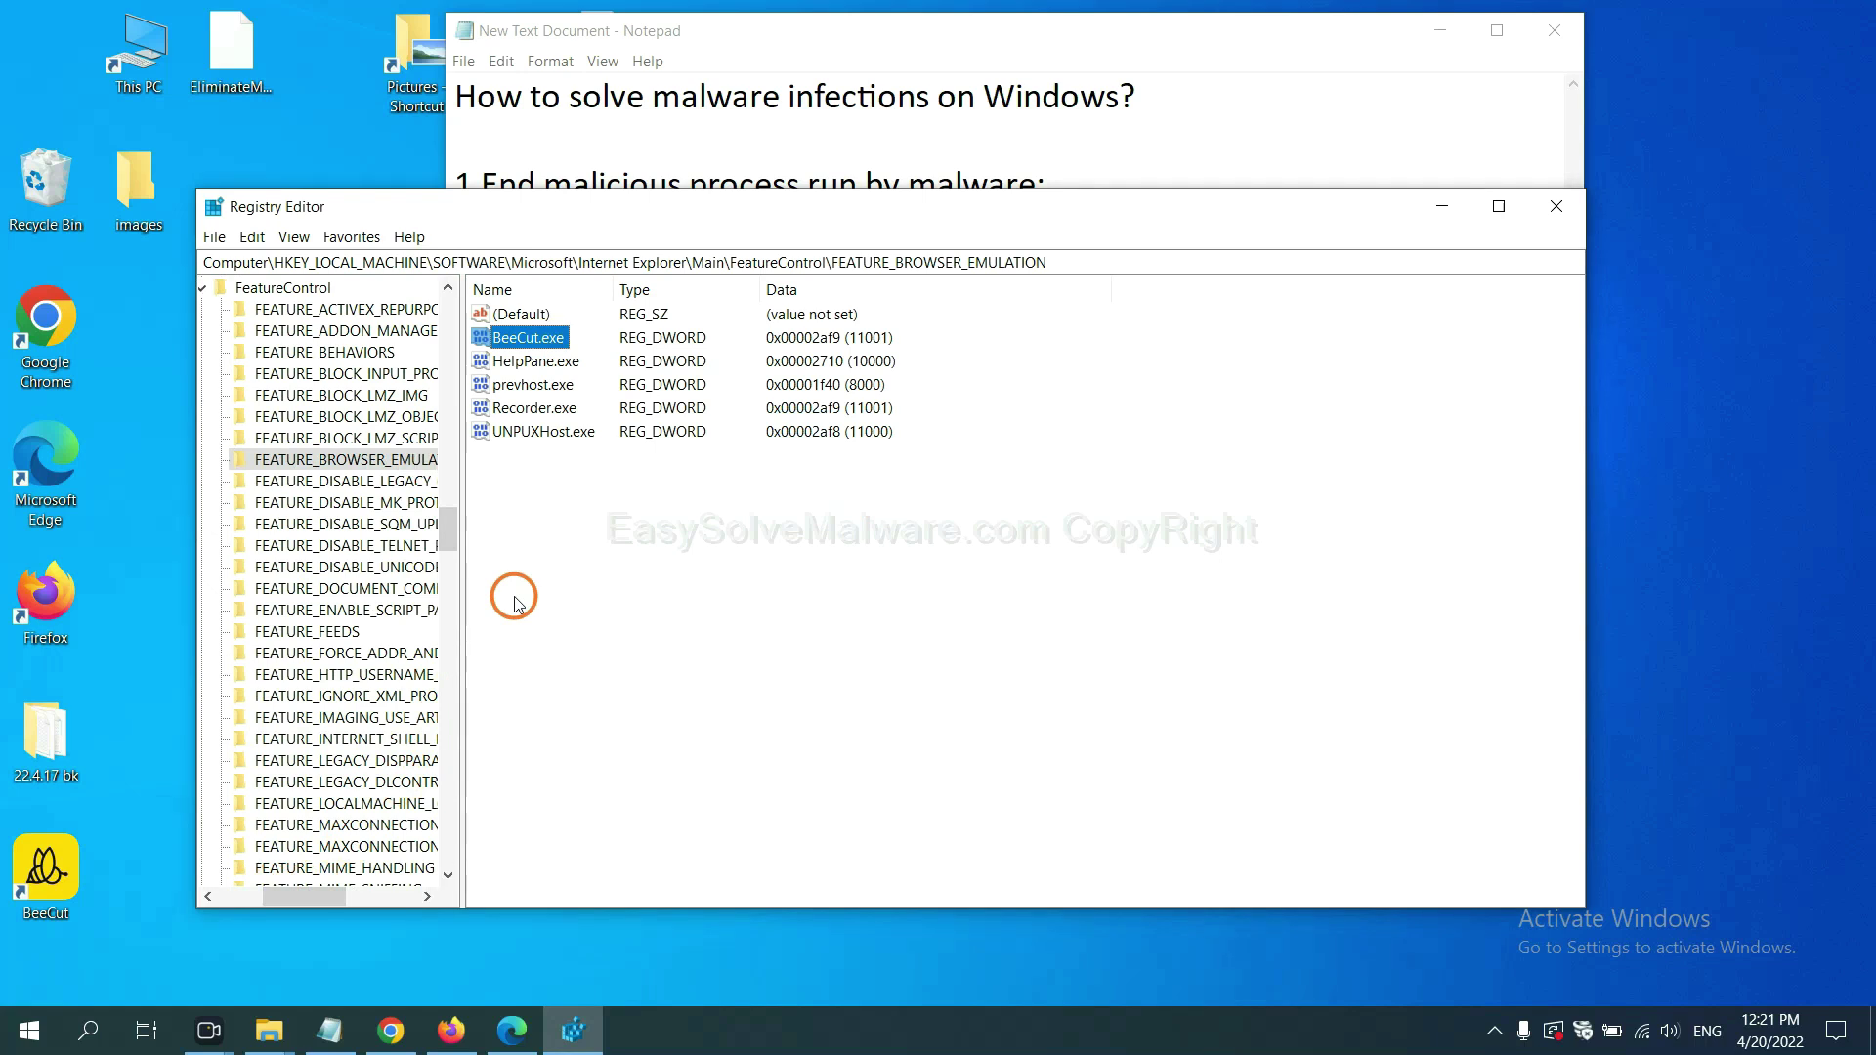
right_click(381, 465)
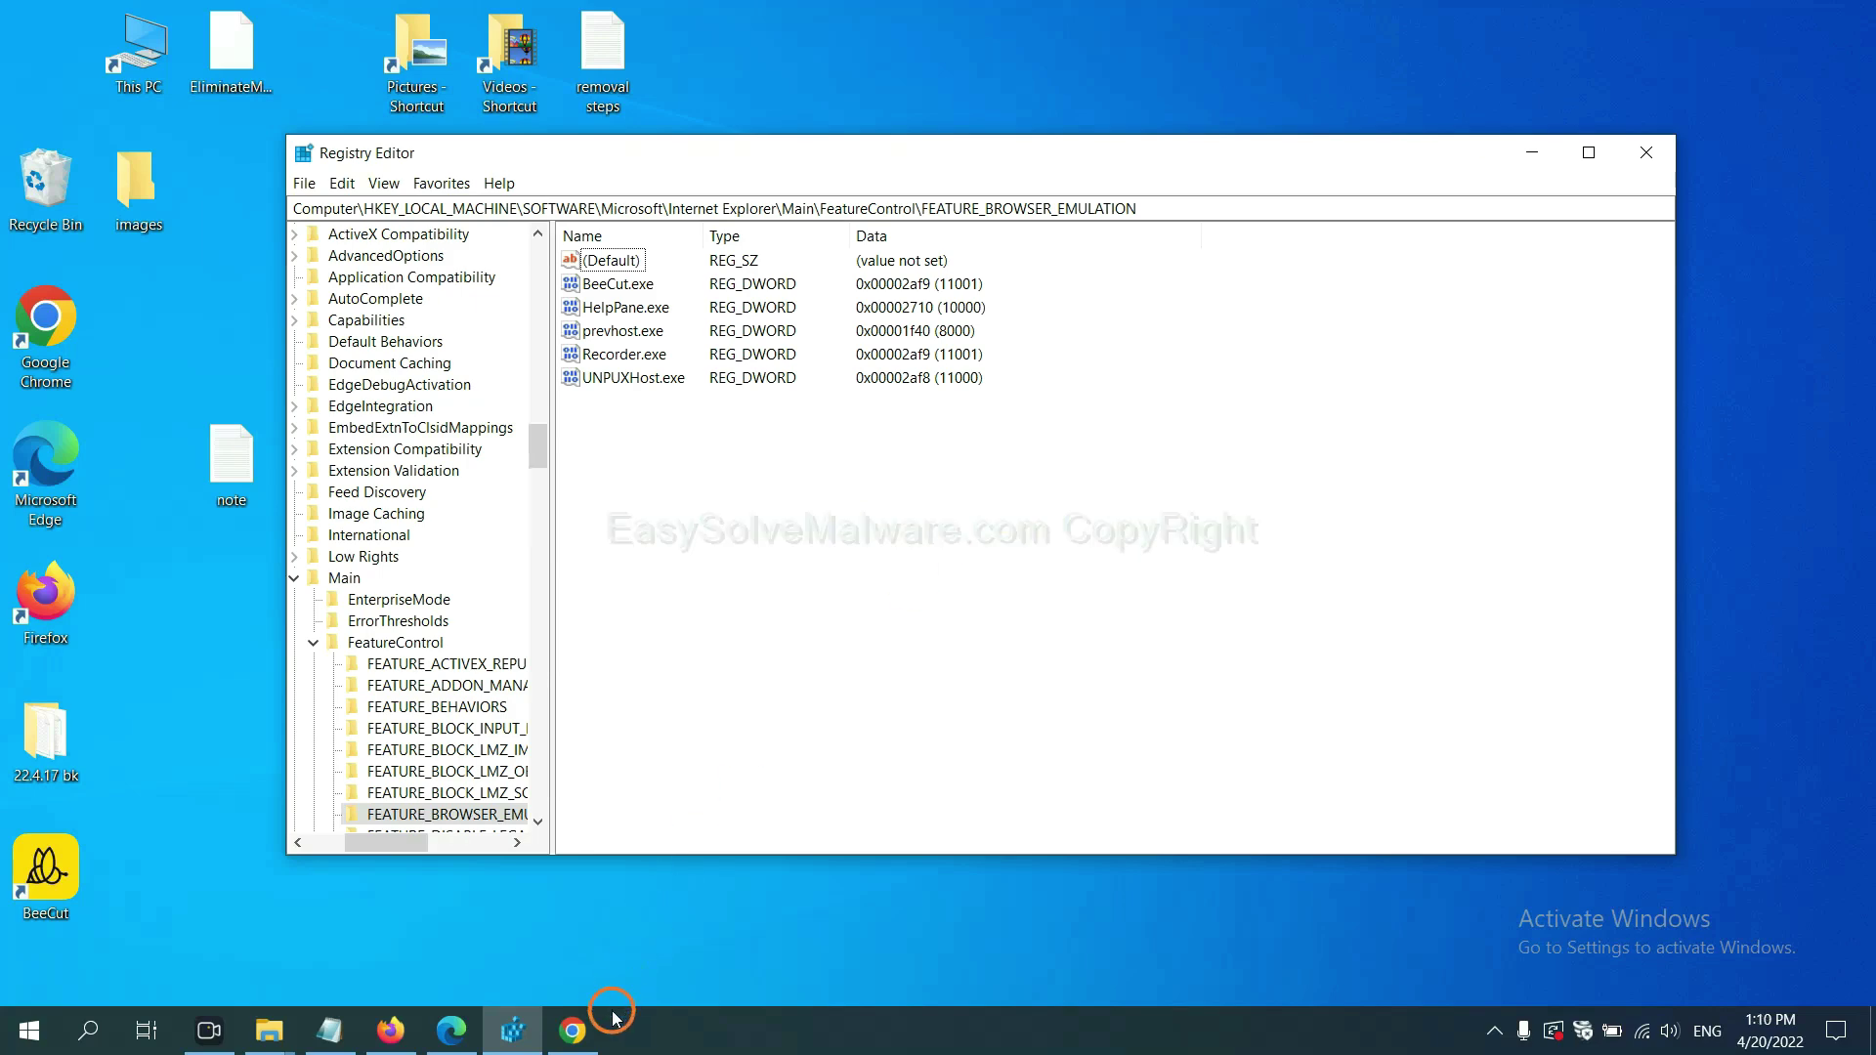
Step: Show the easysolvemalware.com removal guide in Chrome and scroll through its Quick Menu
left_click(584, 1028)
scroll(1358, 645, "down", 1)
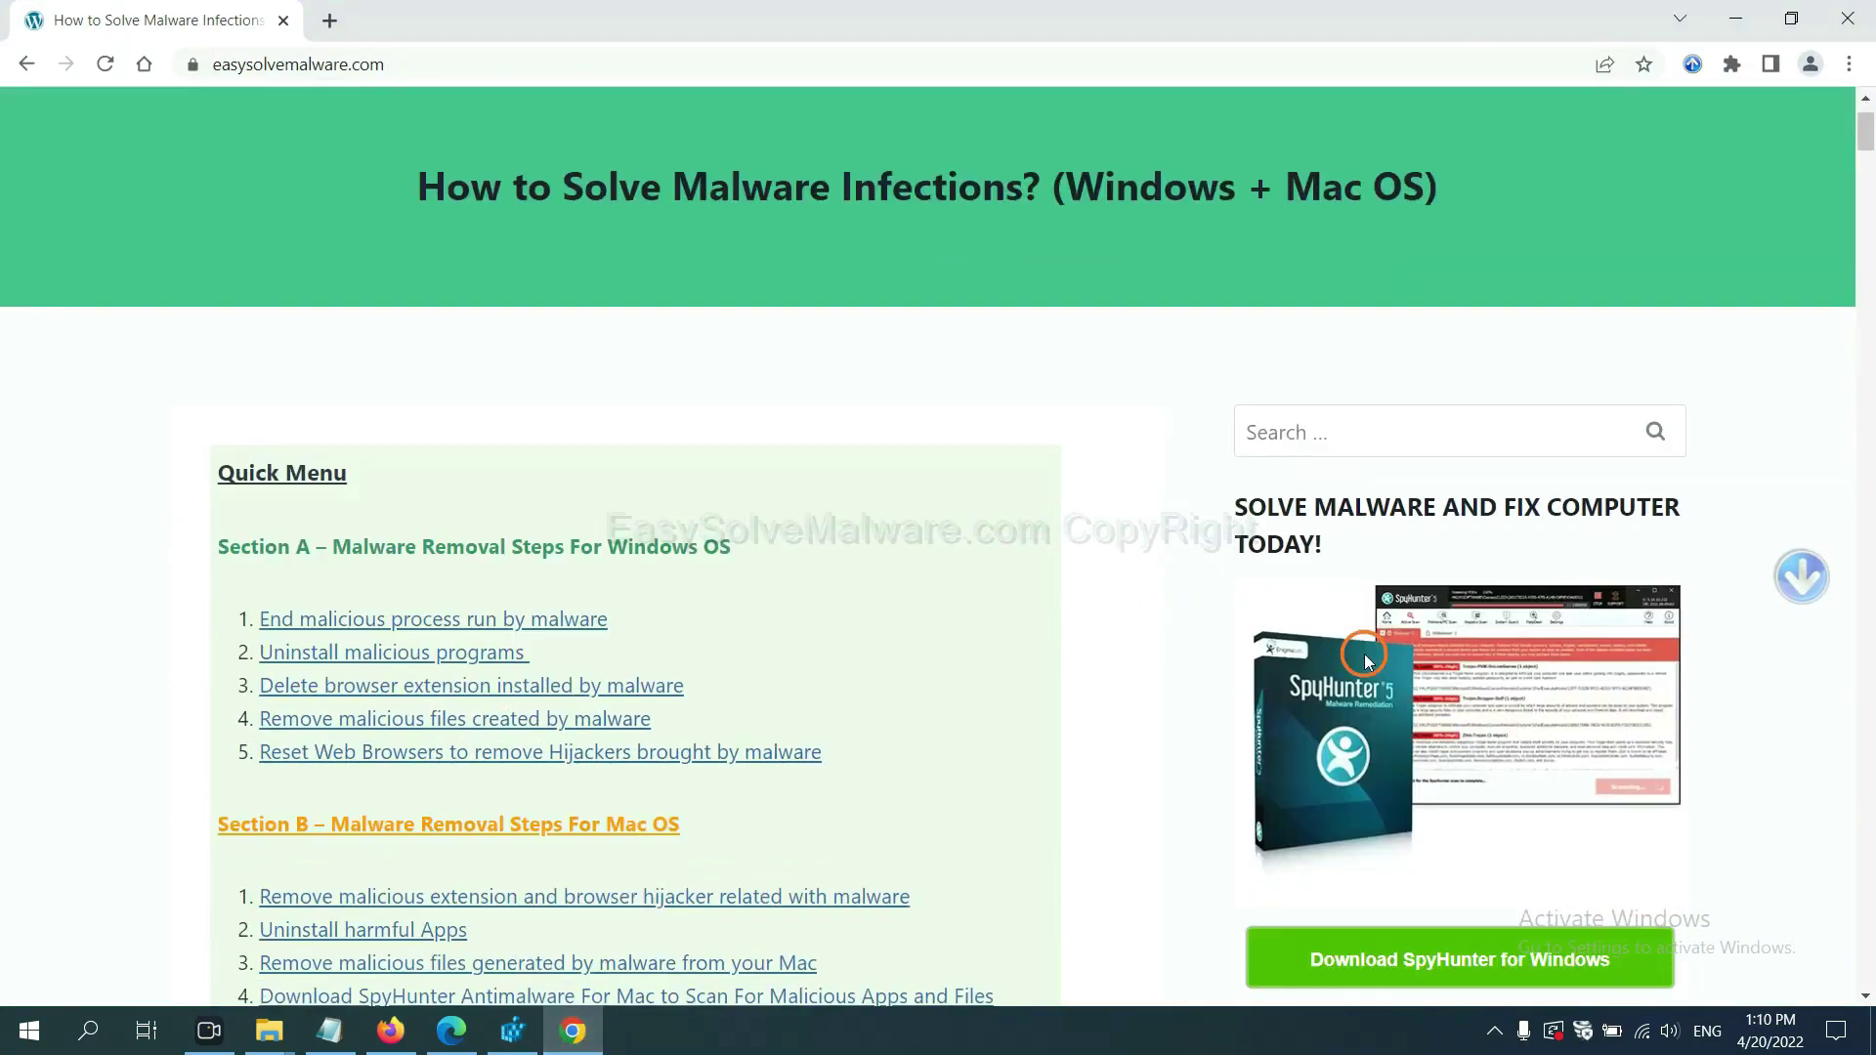
scroll(1356, 687, "up", 1)
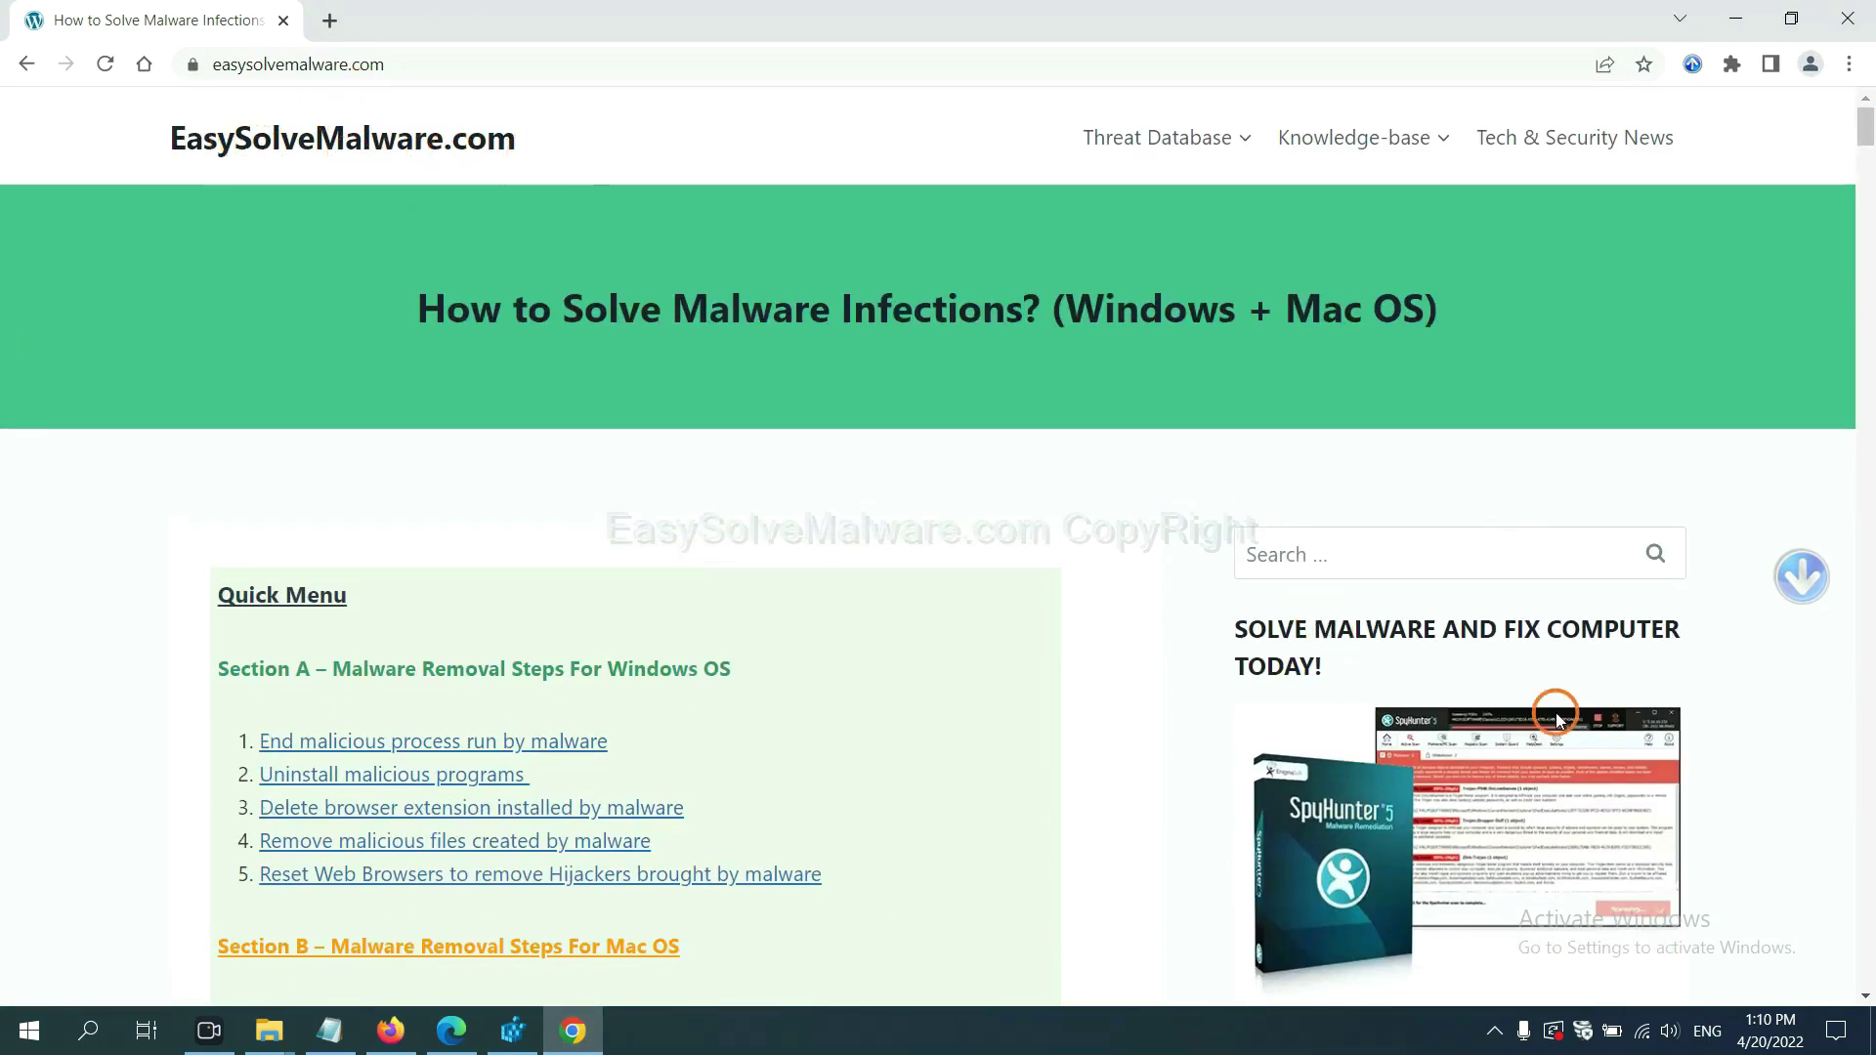
scroll(1539, 684, "down", 2)
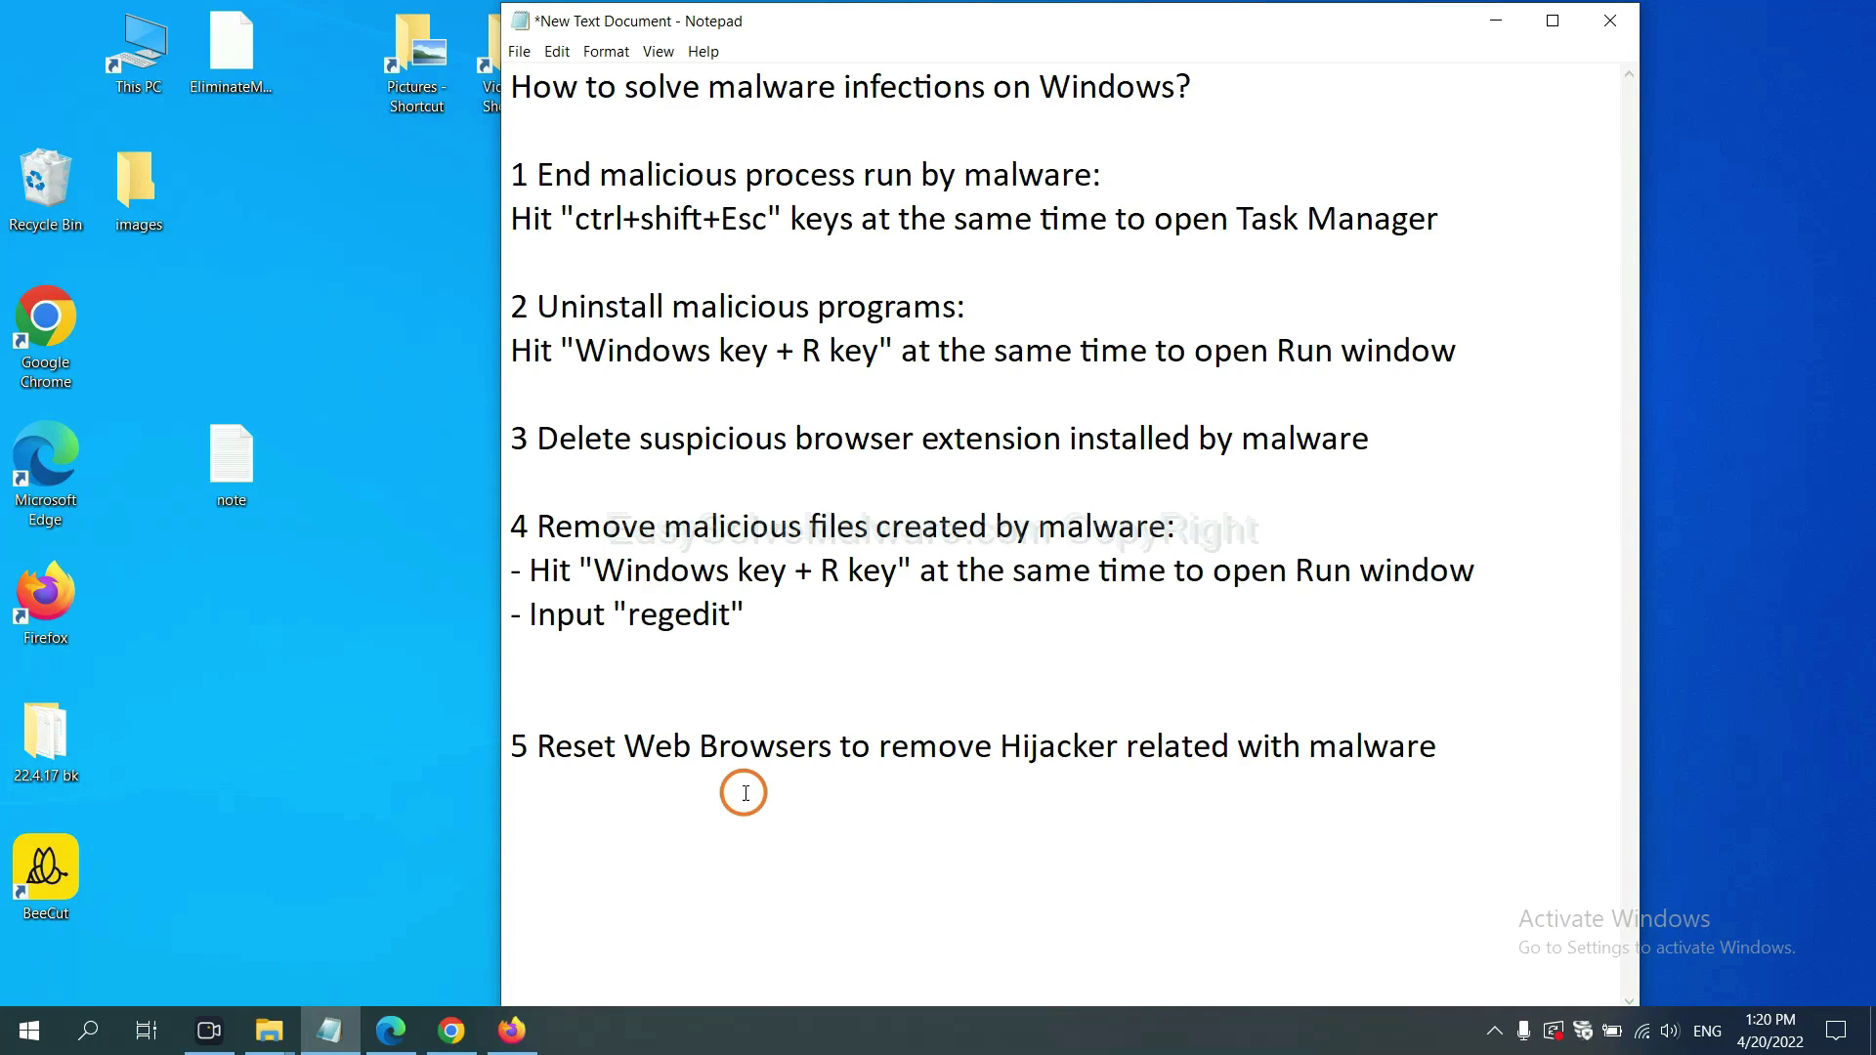
Step: Search Chrome Settings for 'reset' and open the Restore settings to their original defaults confirmation
left_click(437, 1046)
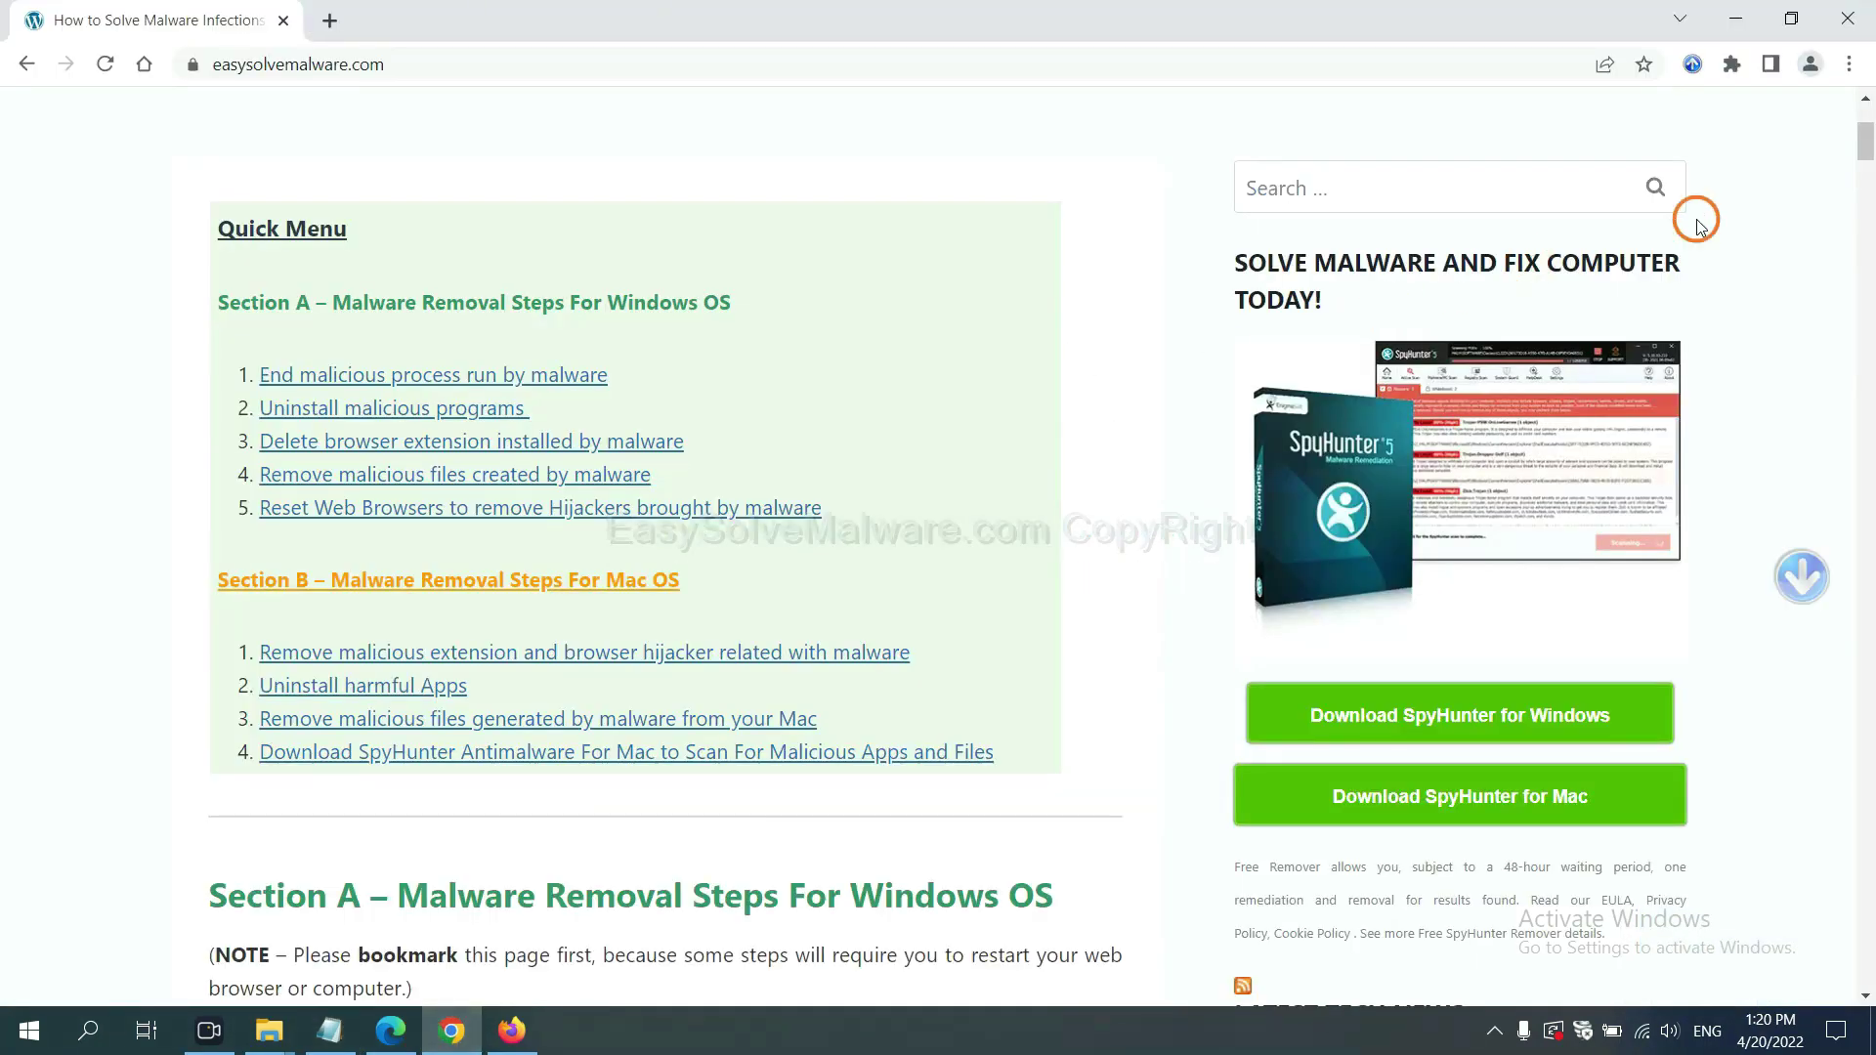
left_click(1852, 64)
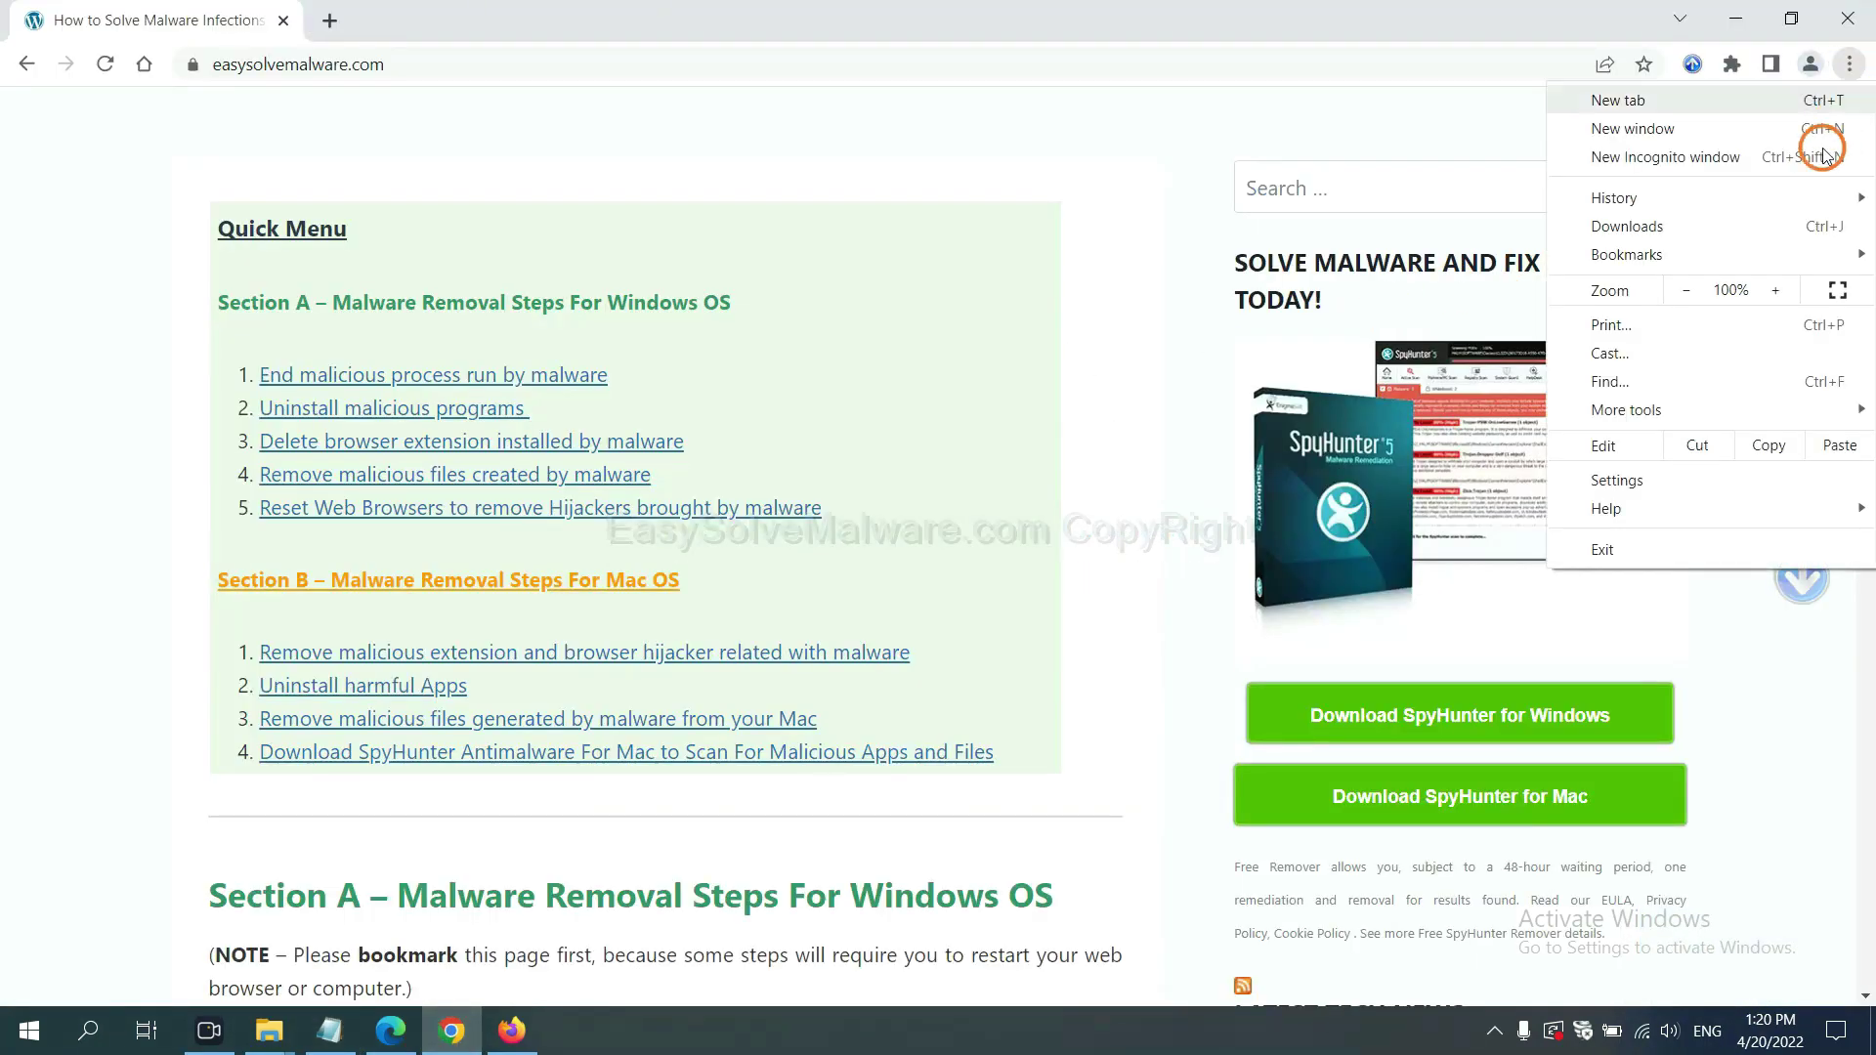
left_click(1644, 470)
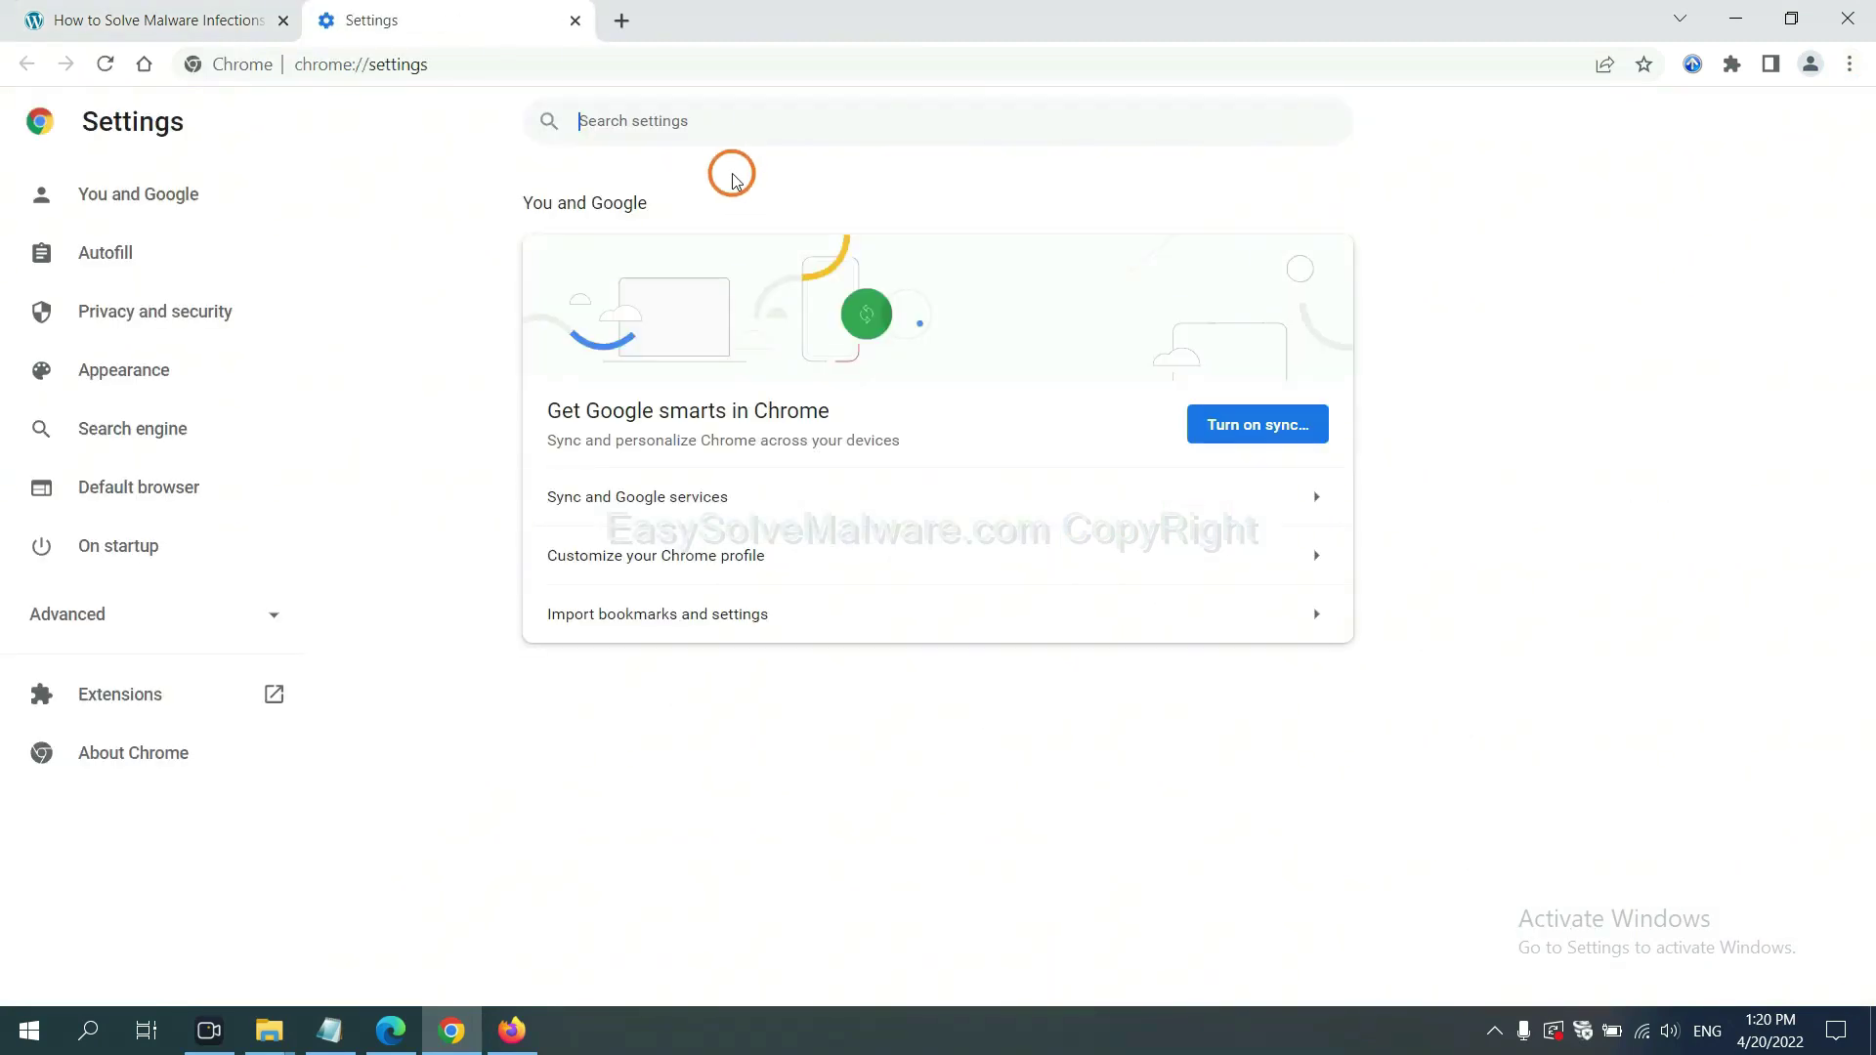
type("reset")
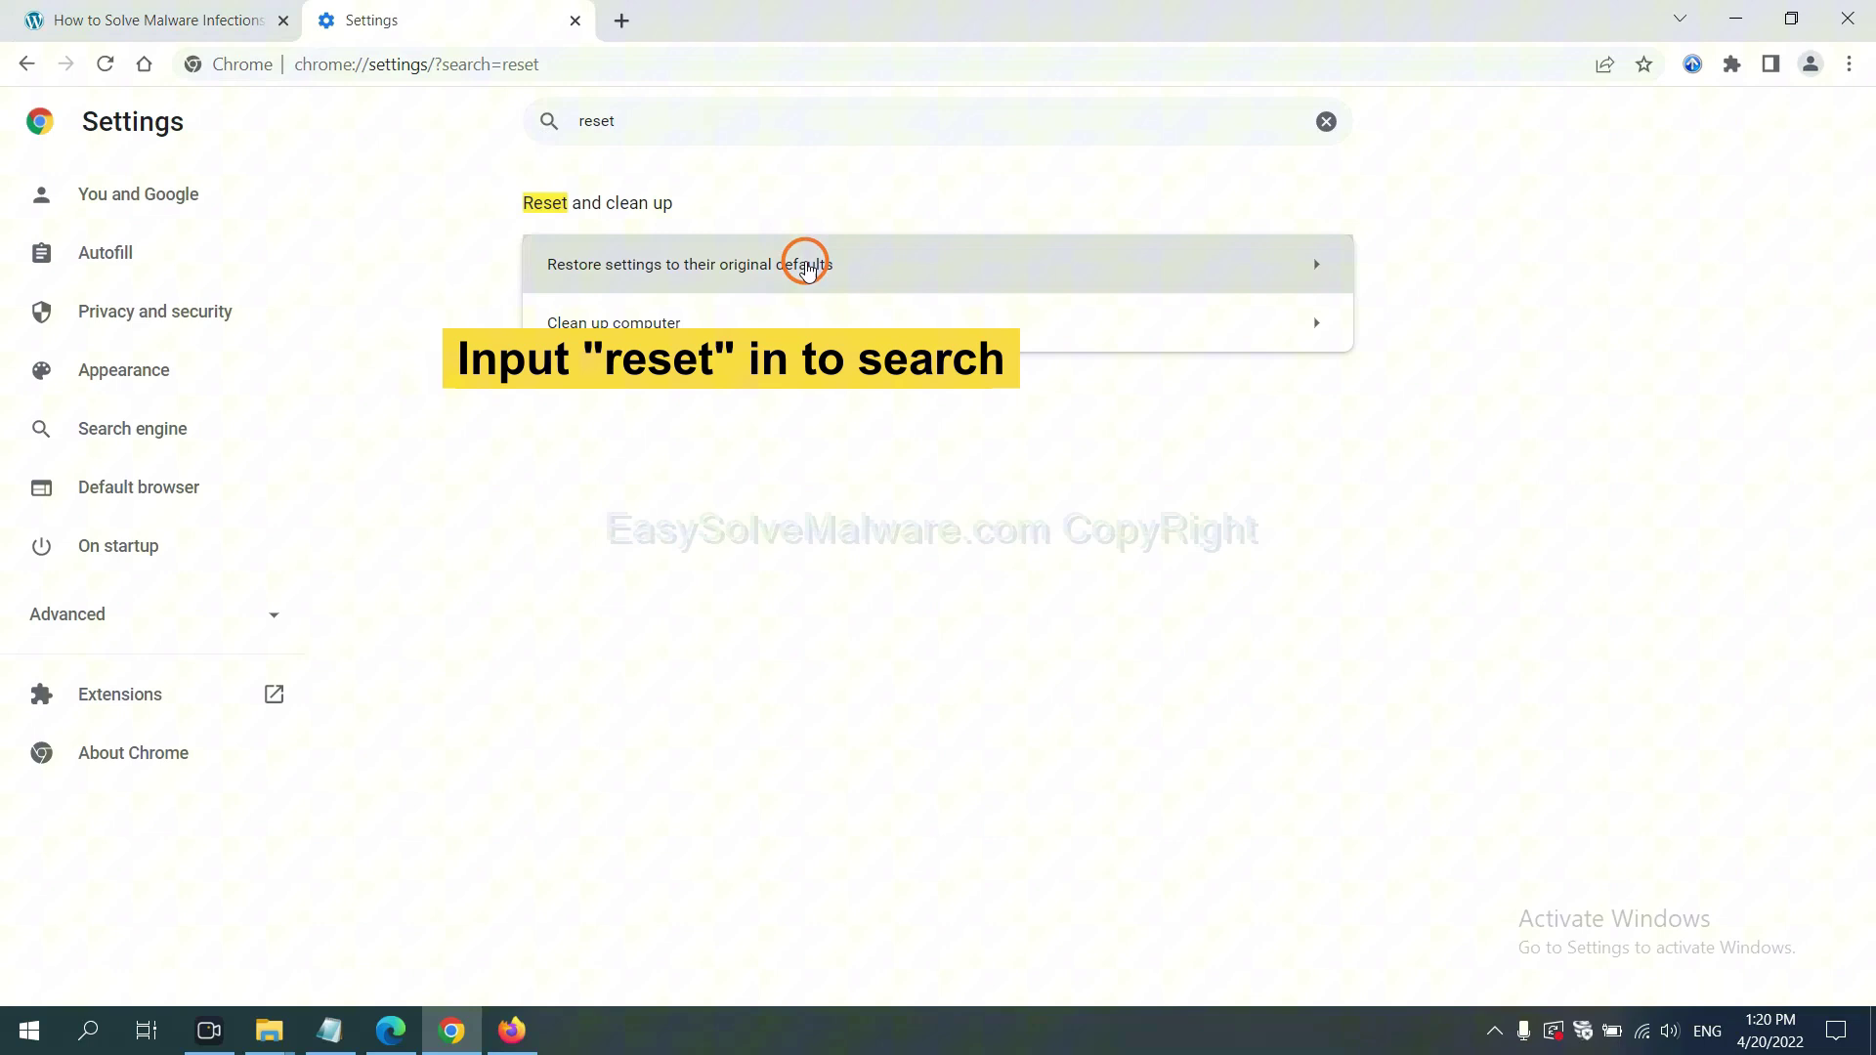
left_click(792, 256)
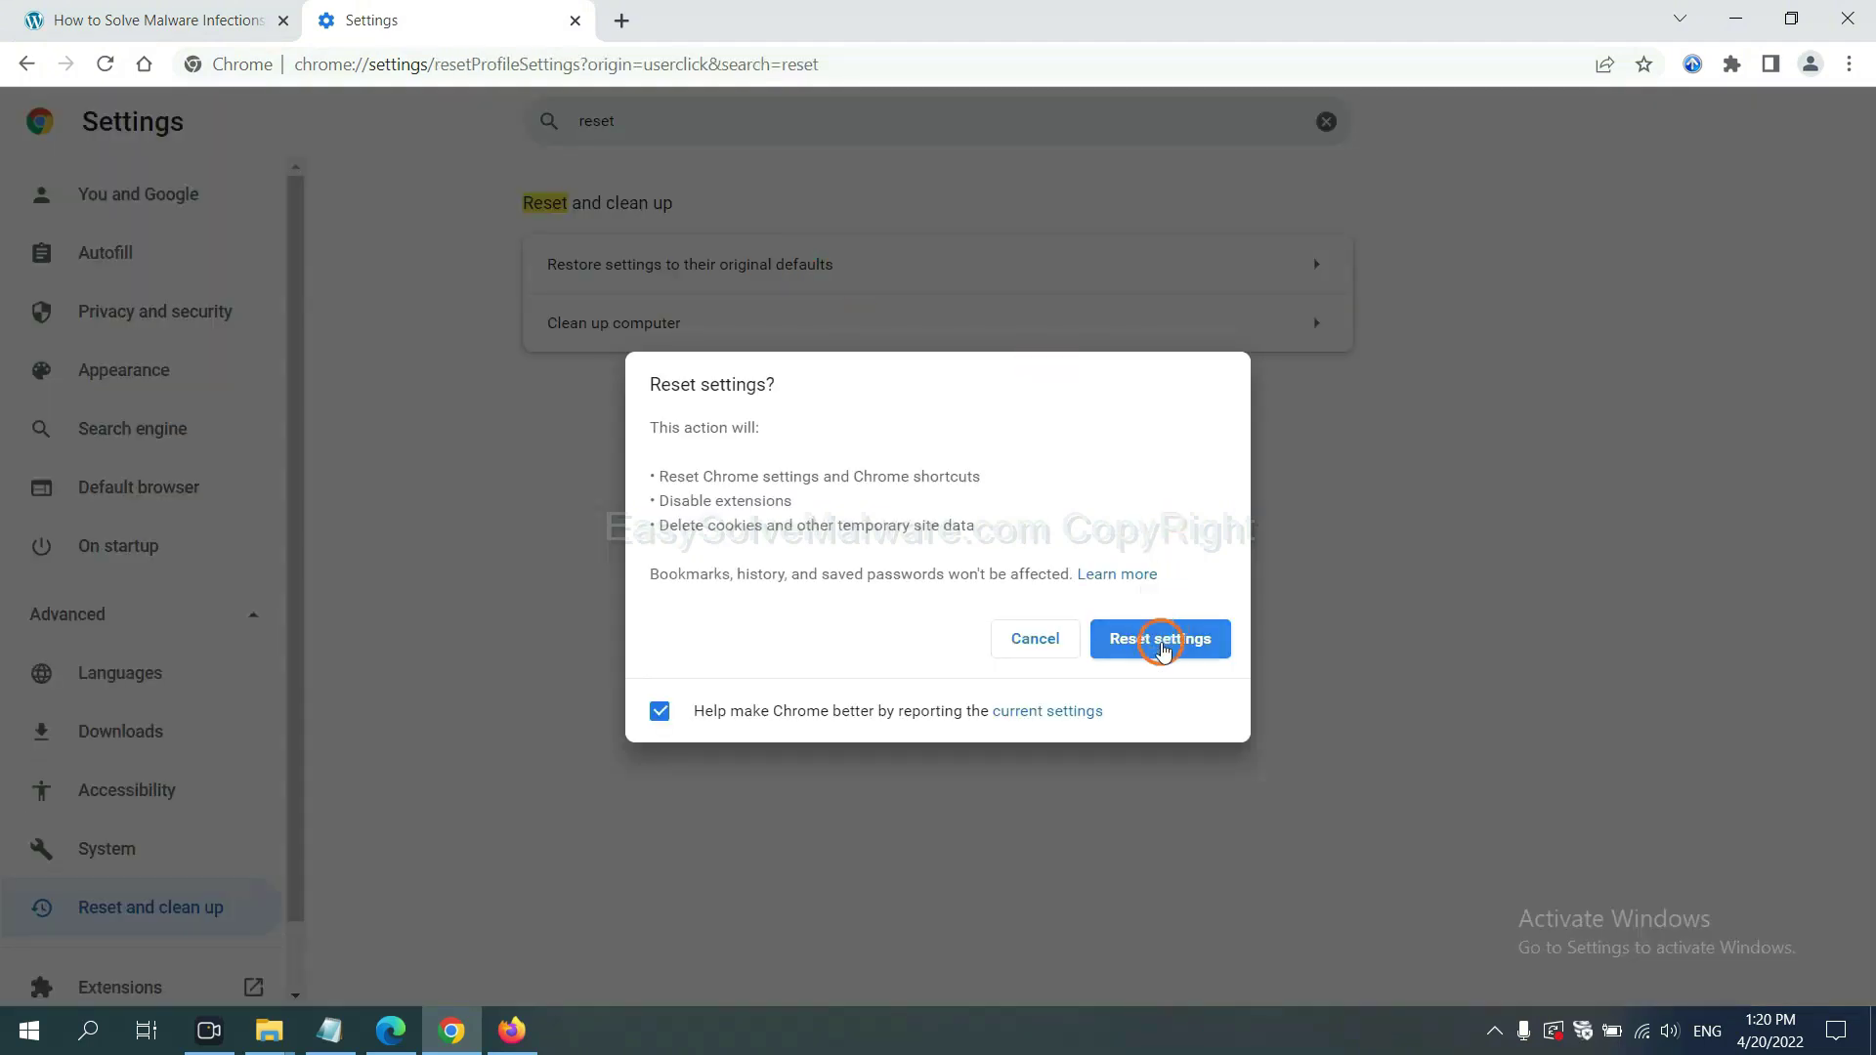
left_click(512, 1031)
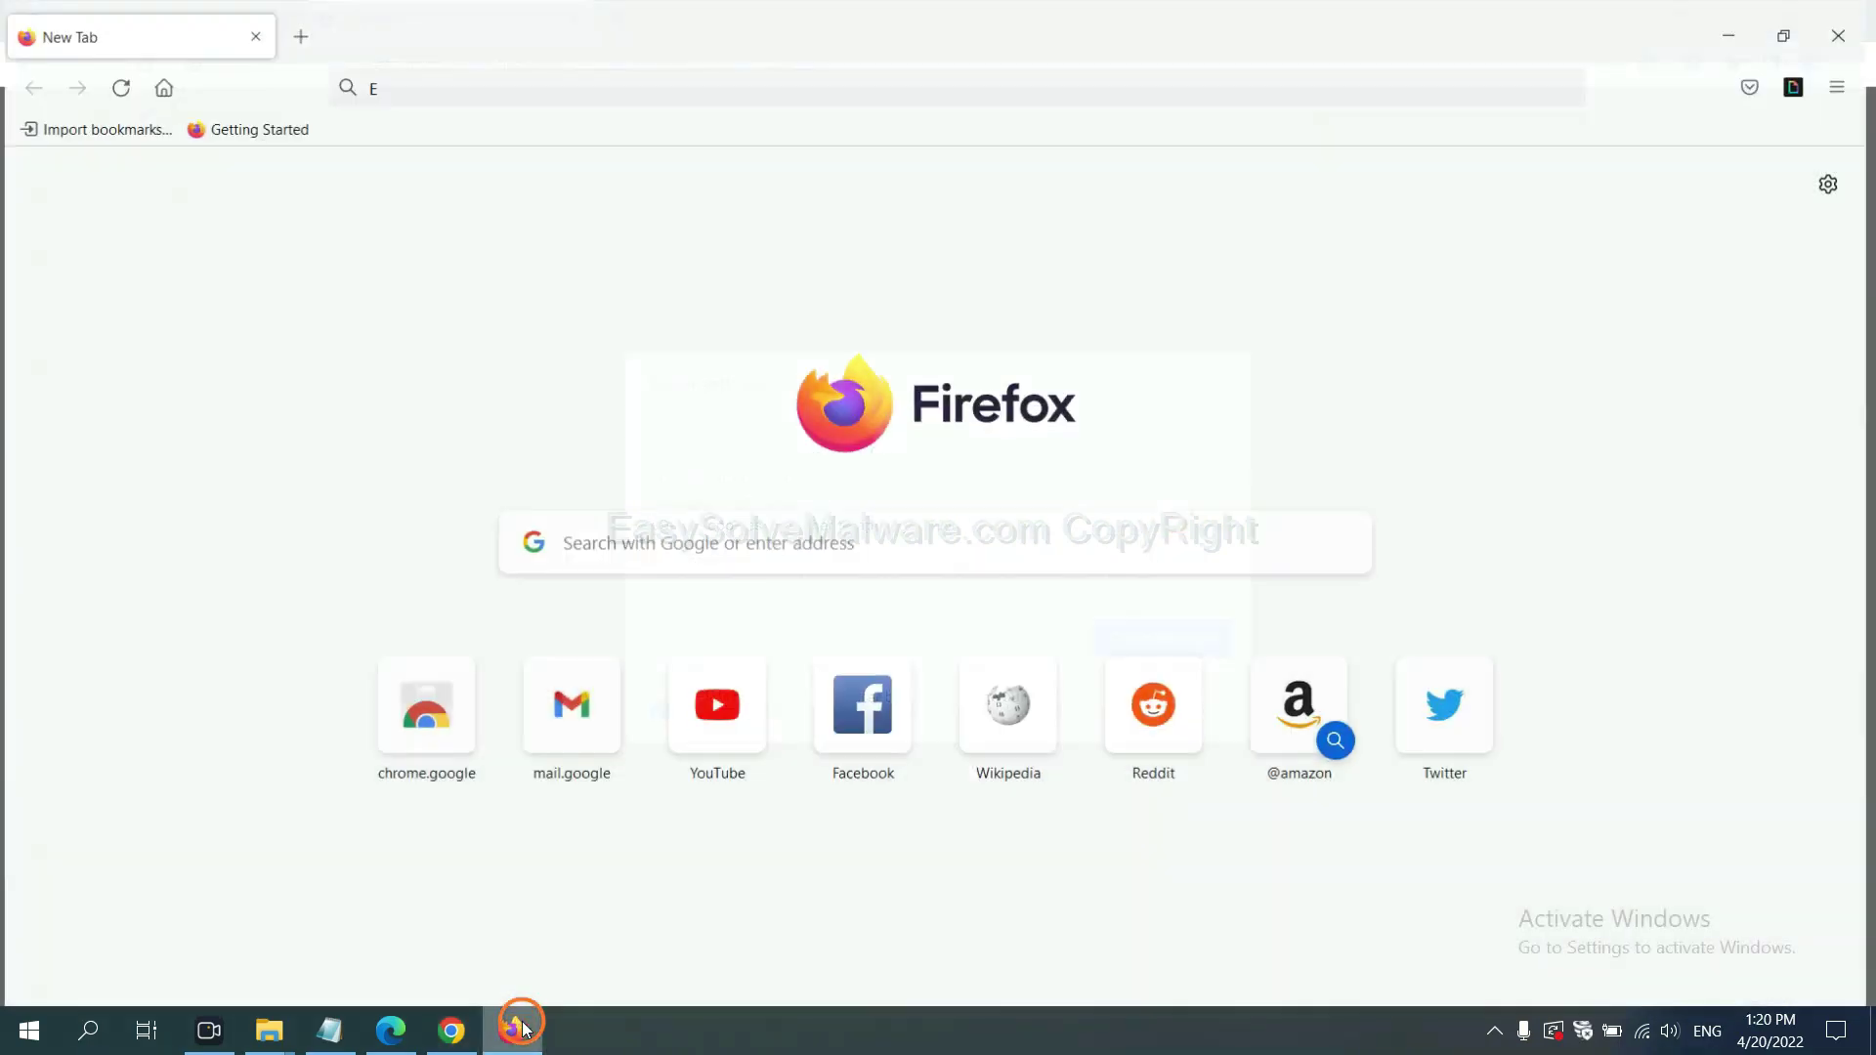
Step: Refresh Firefox to its default settings from the Troubleshooting Information page
left_click(1846, 80)
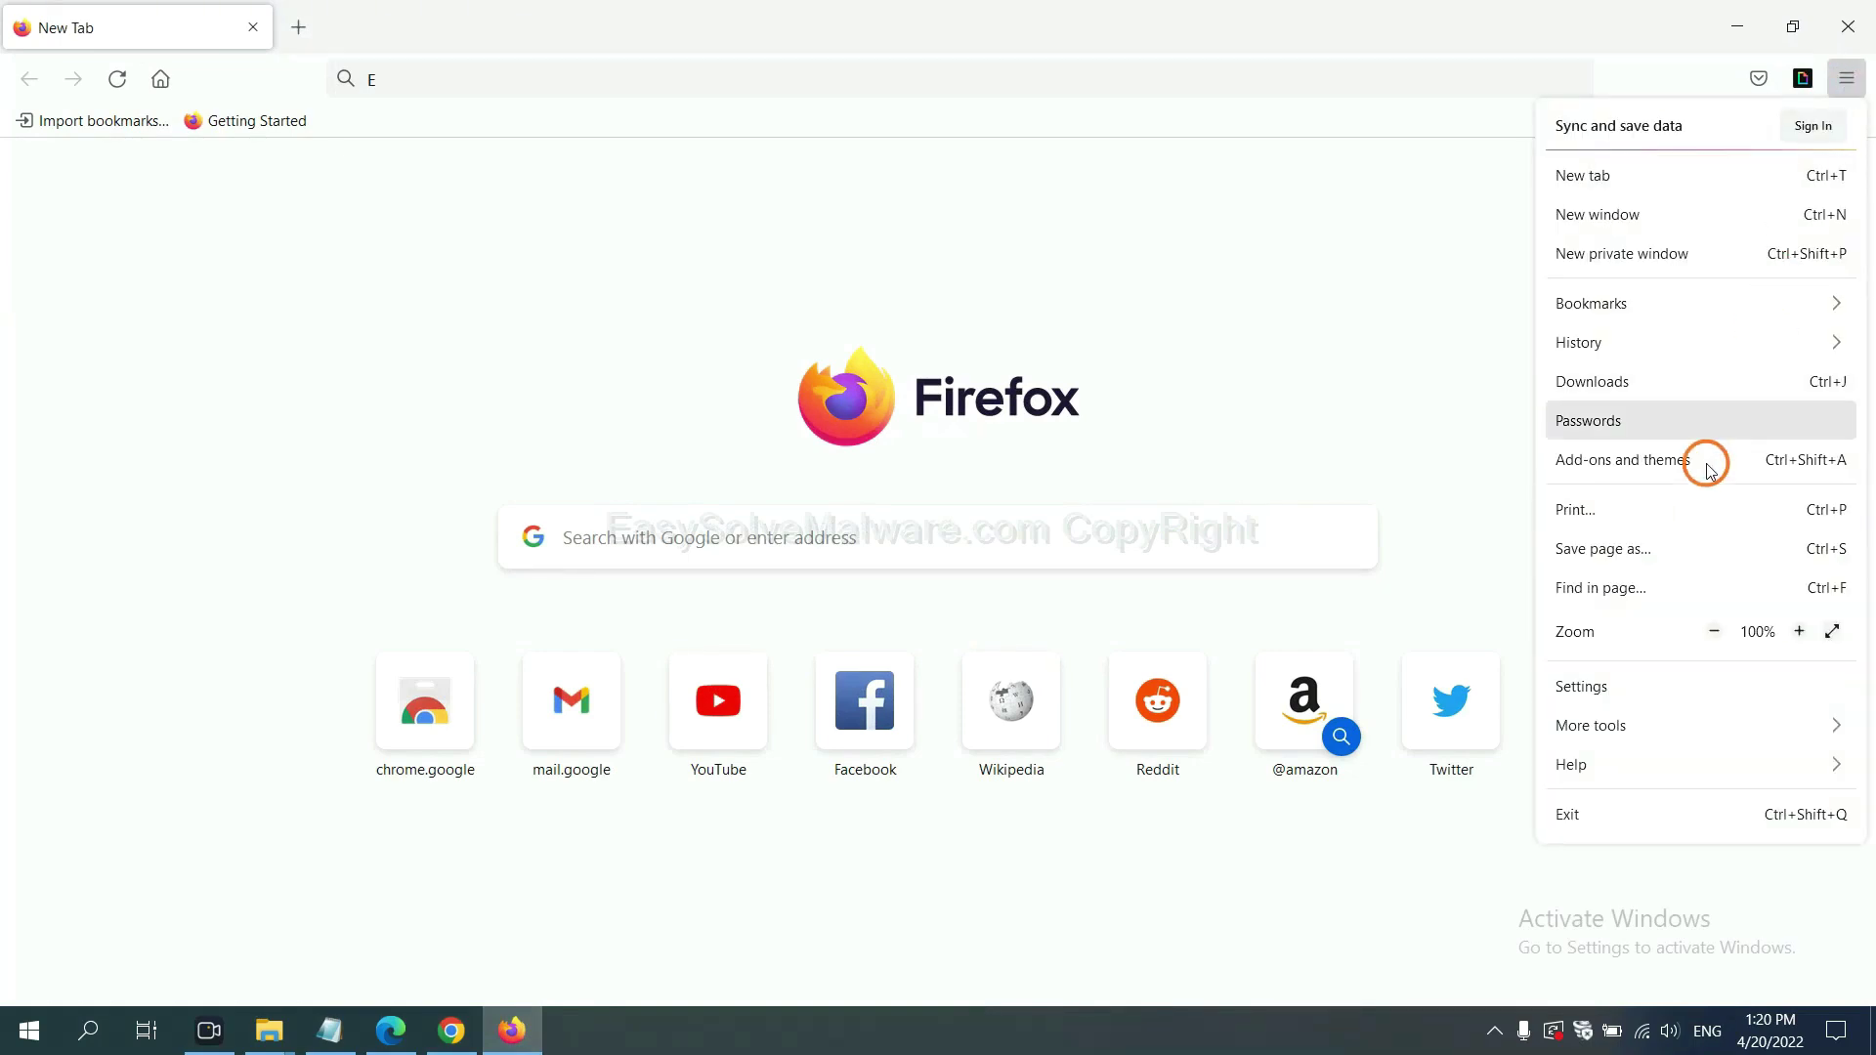
left_click(1614, 765)
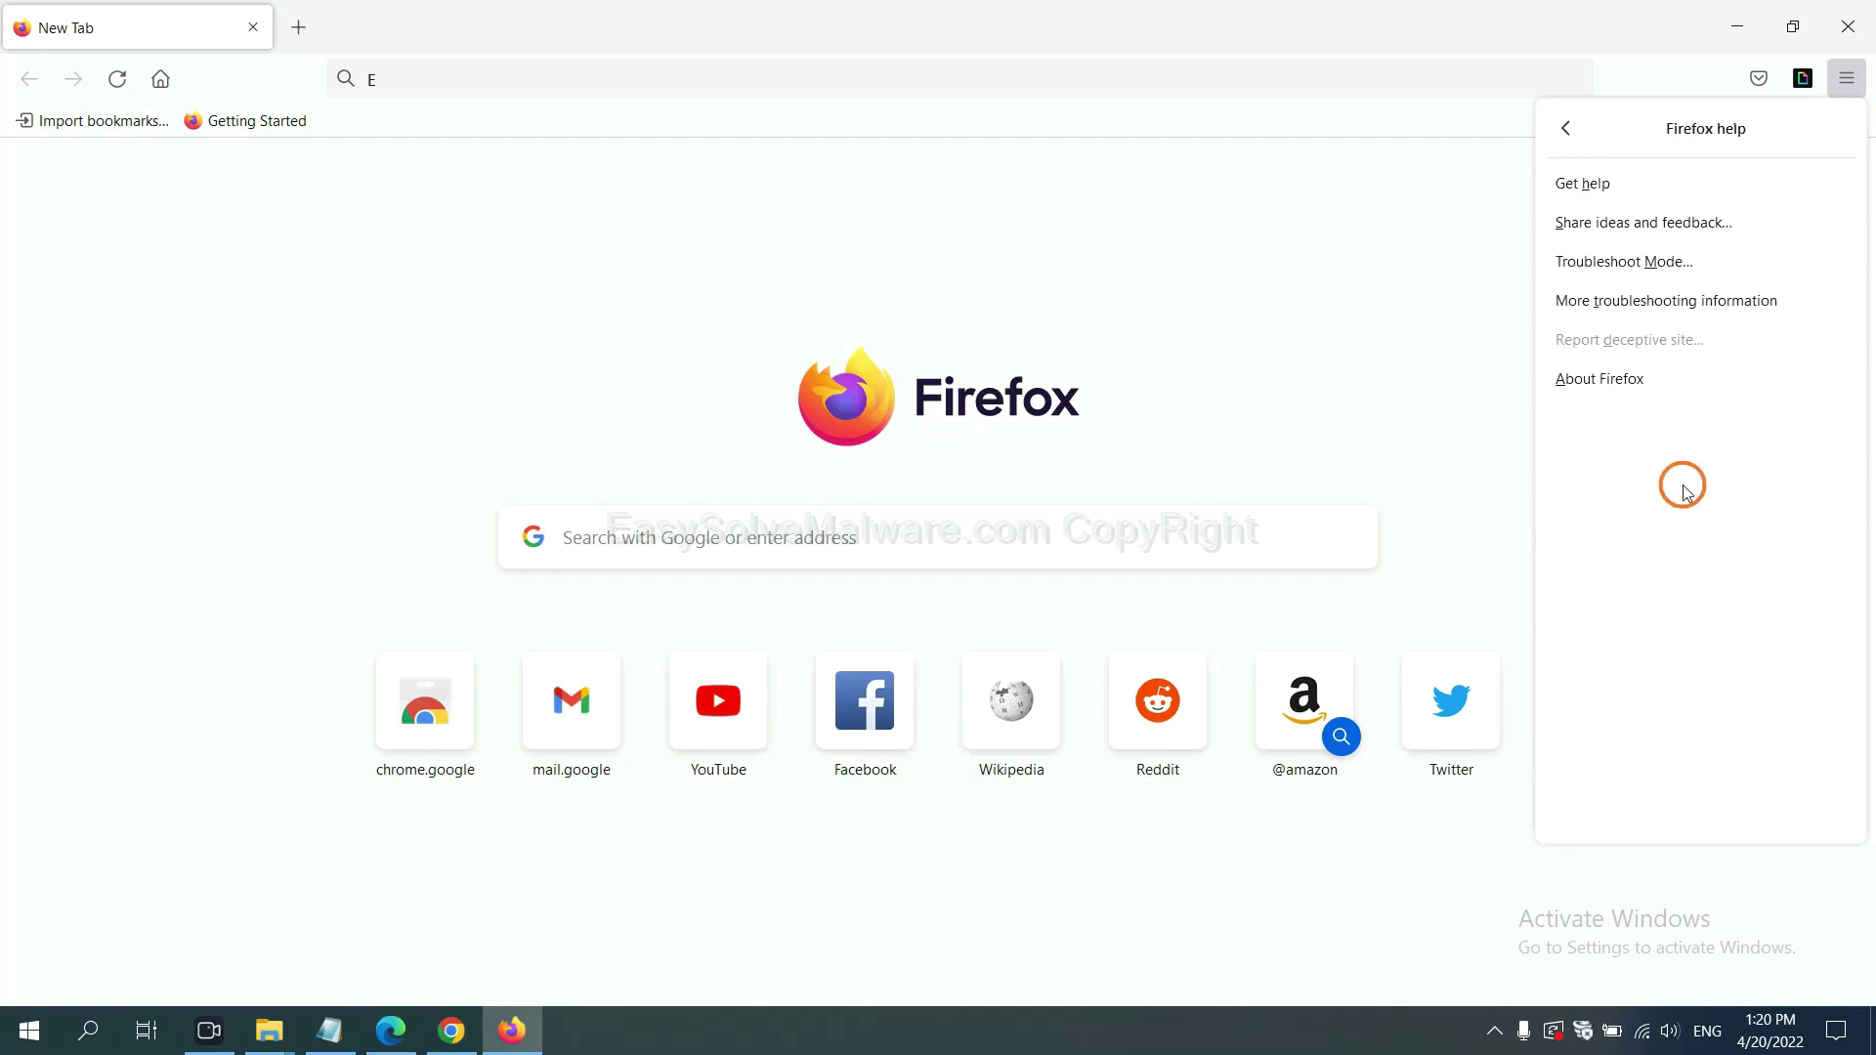
left_click(1648, 303)
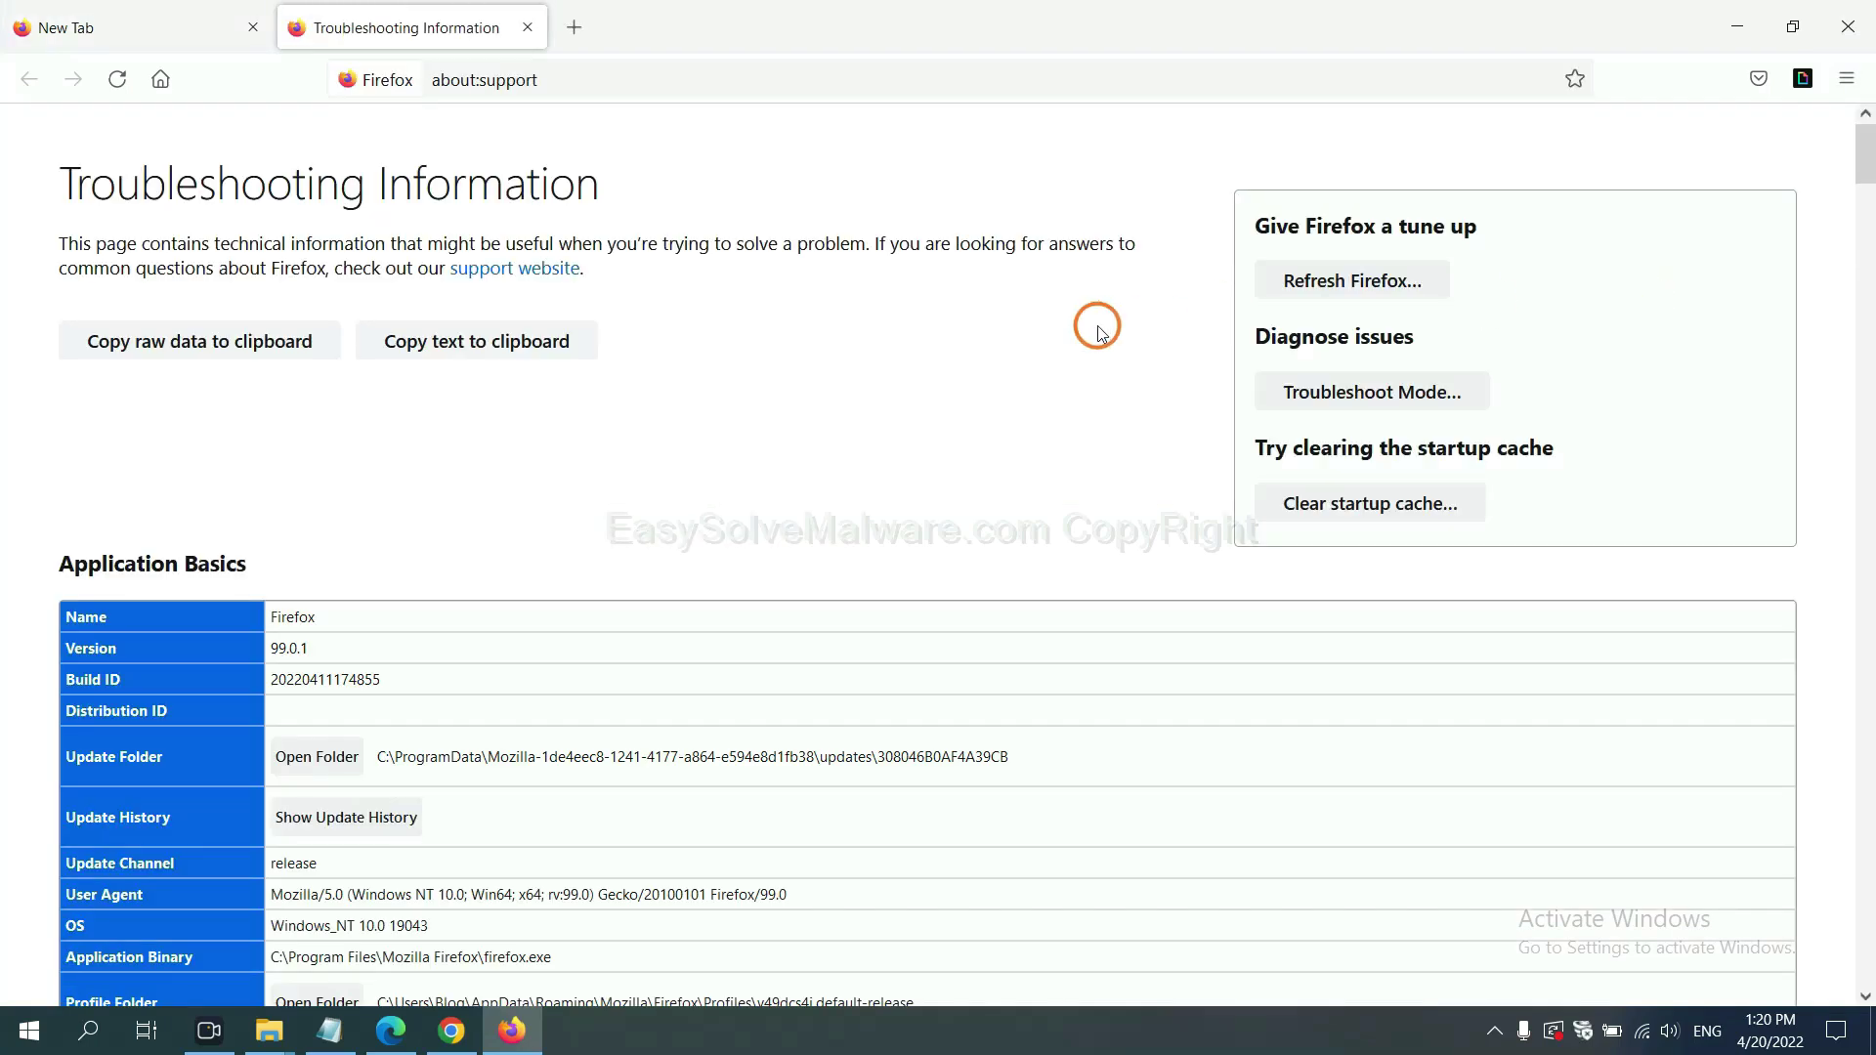
left_click(1319, 288)
left_click(1017, 292)
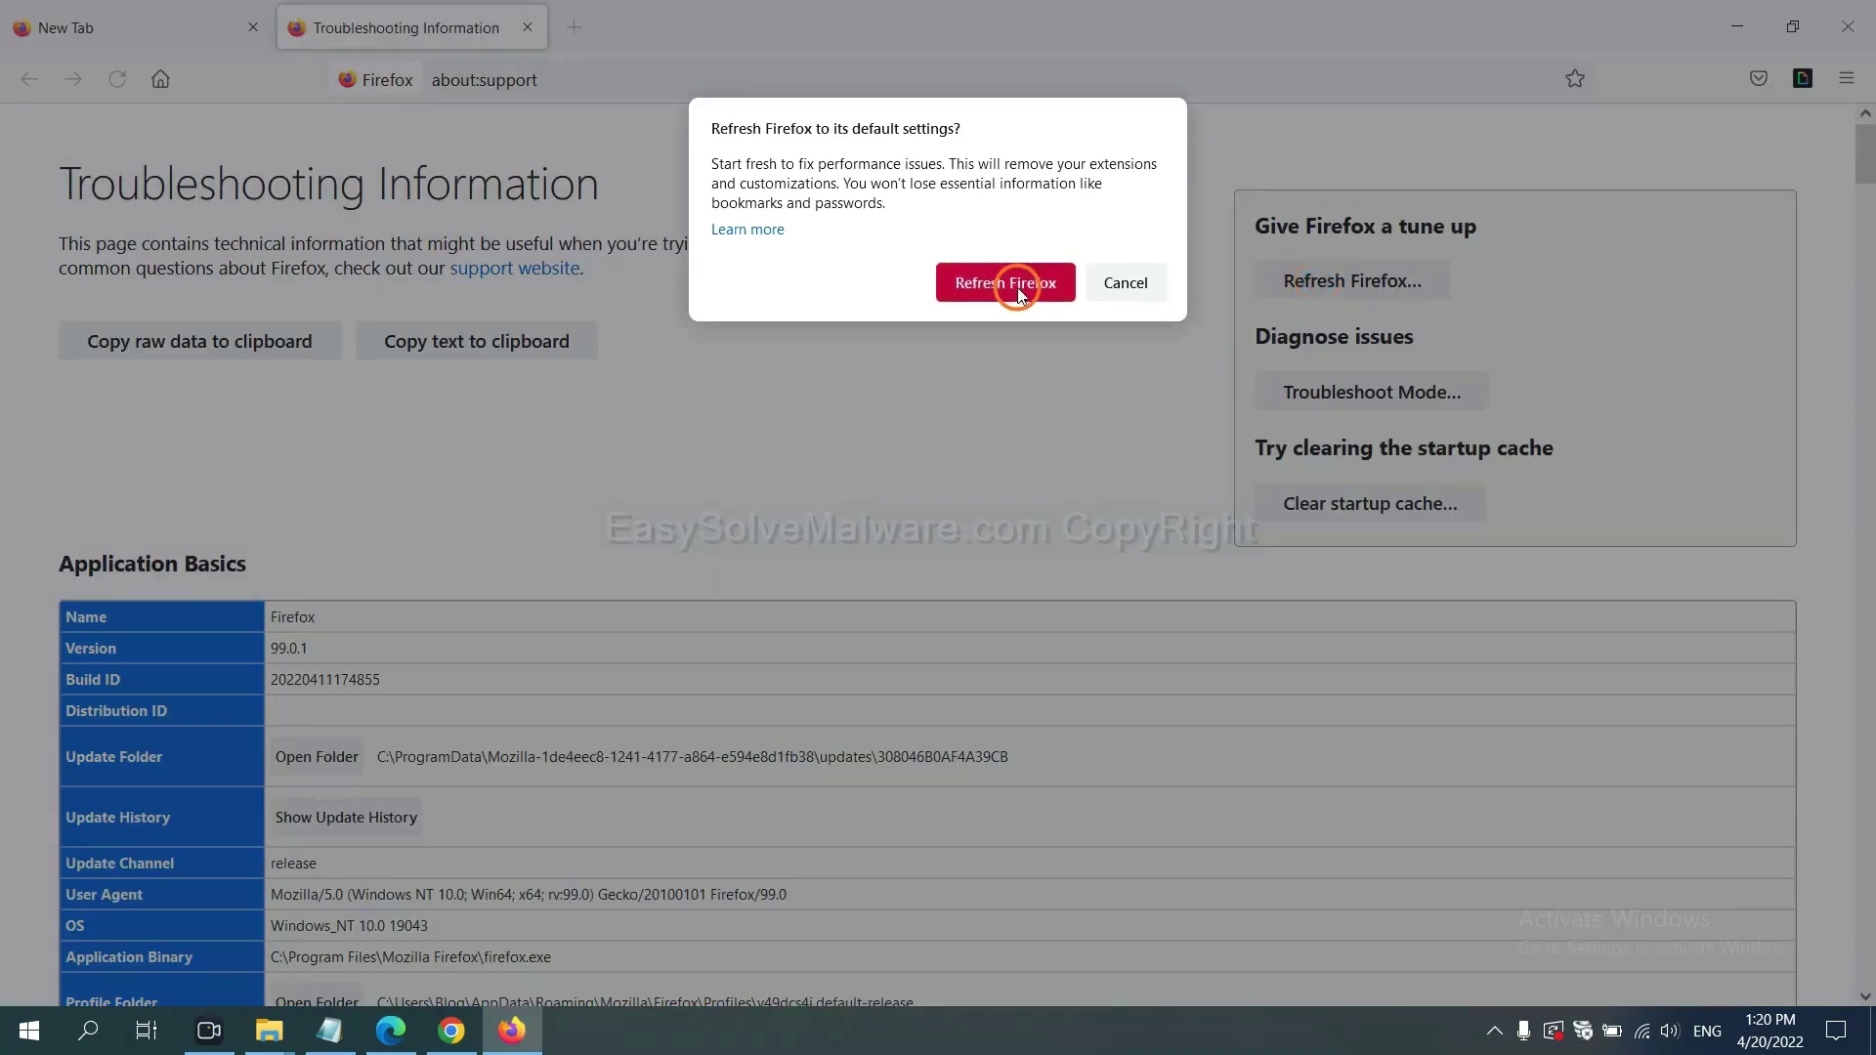
left_click(391, 1038)
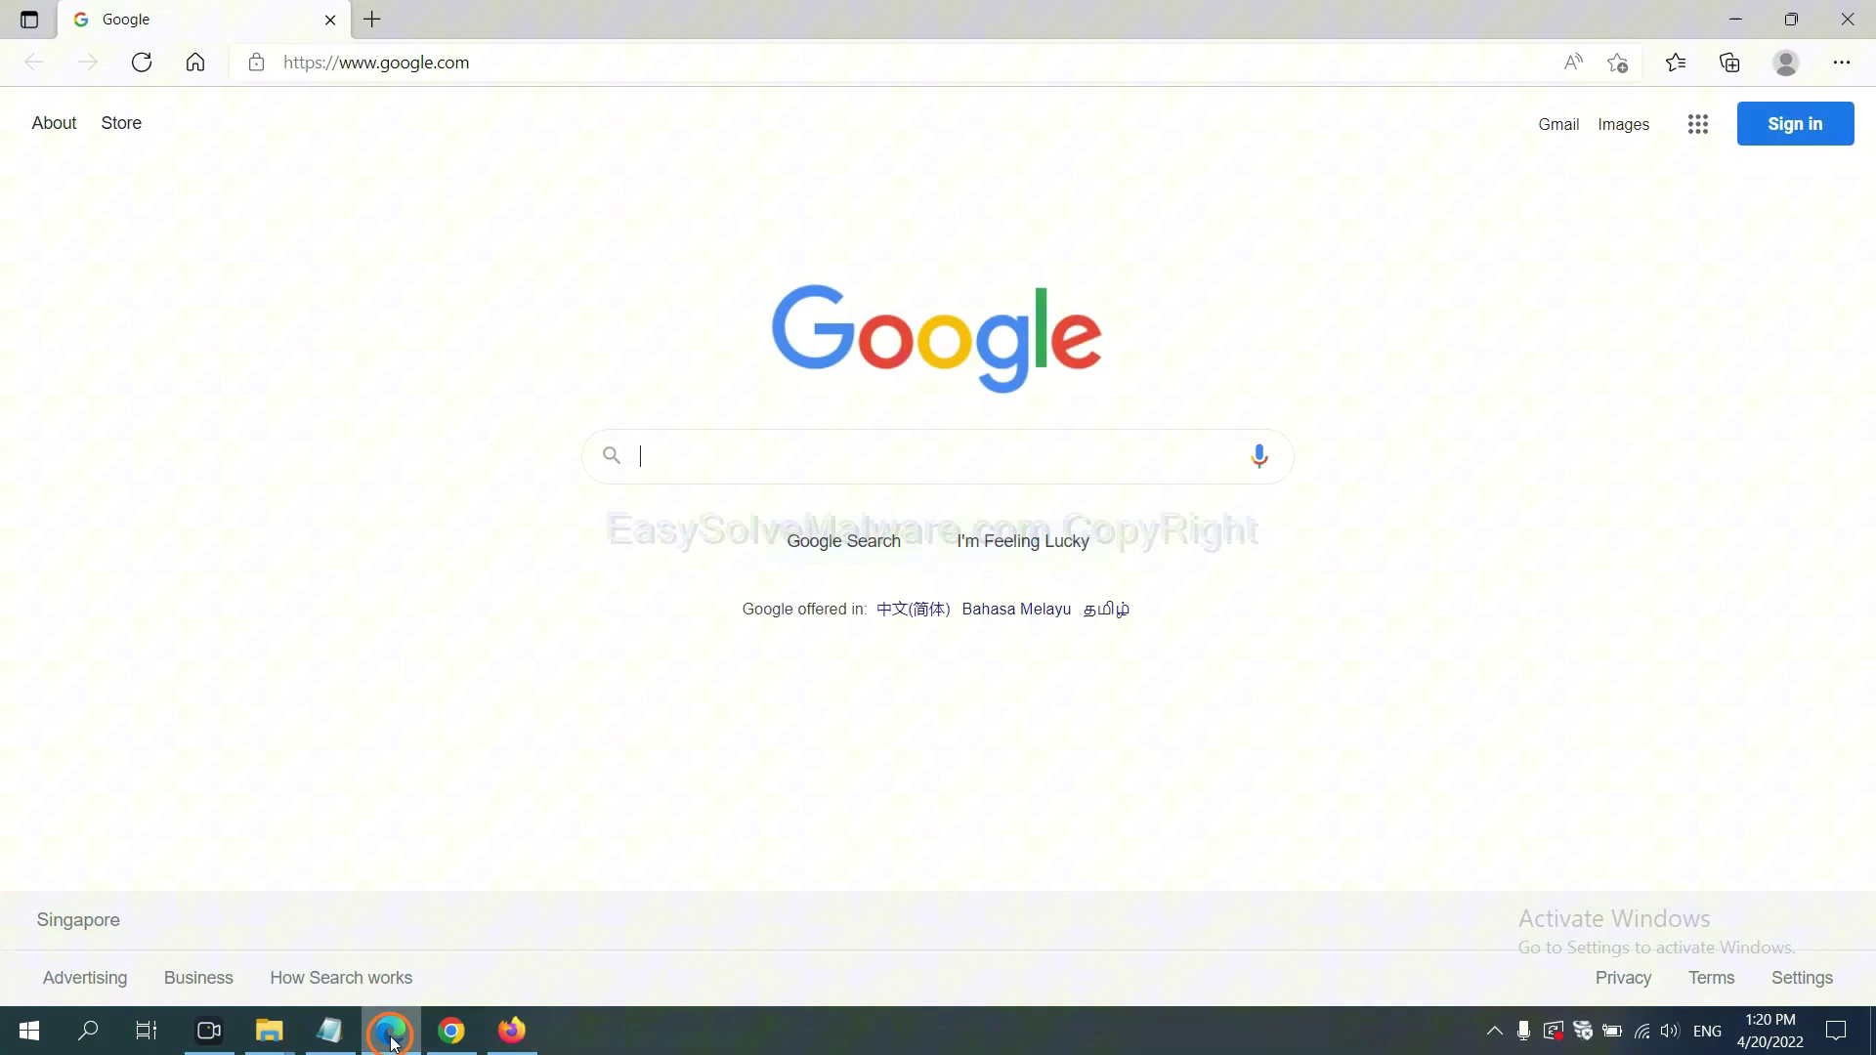
Step: Search Edge Settings for 'reset' and open the Restore settings to their default values confirmation
left_click(1841, 62)
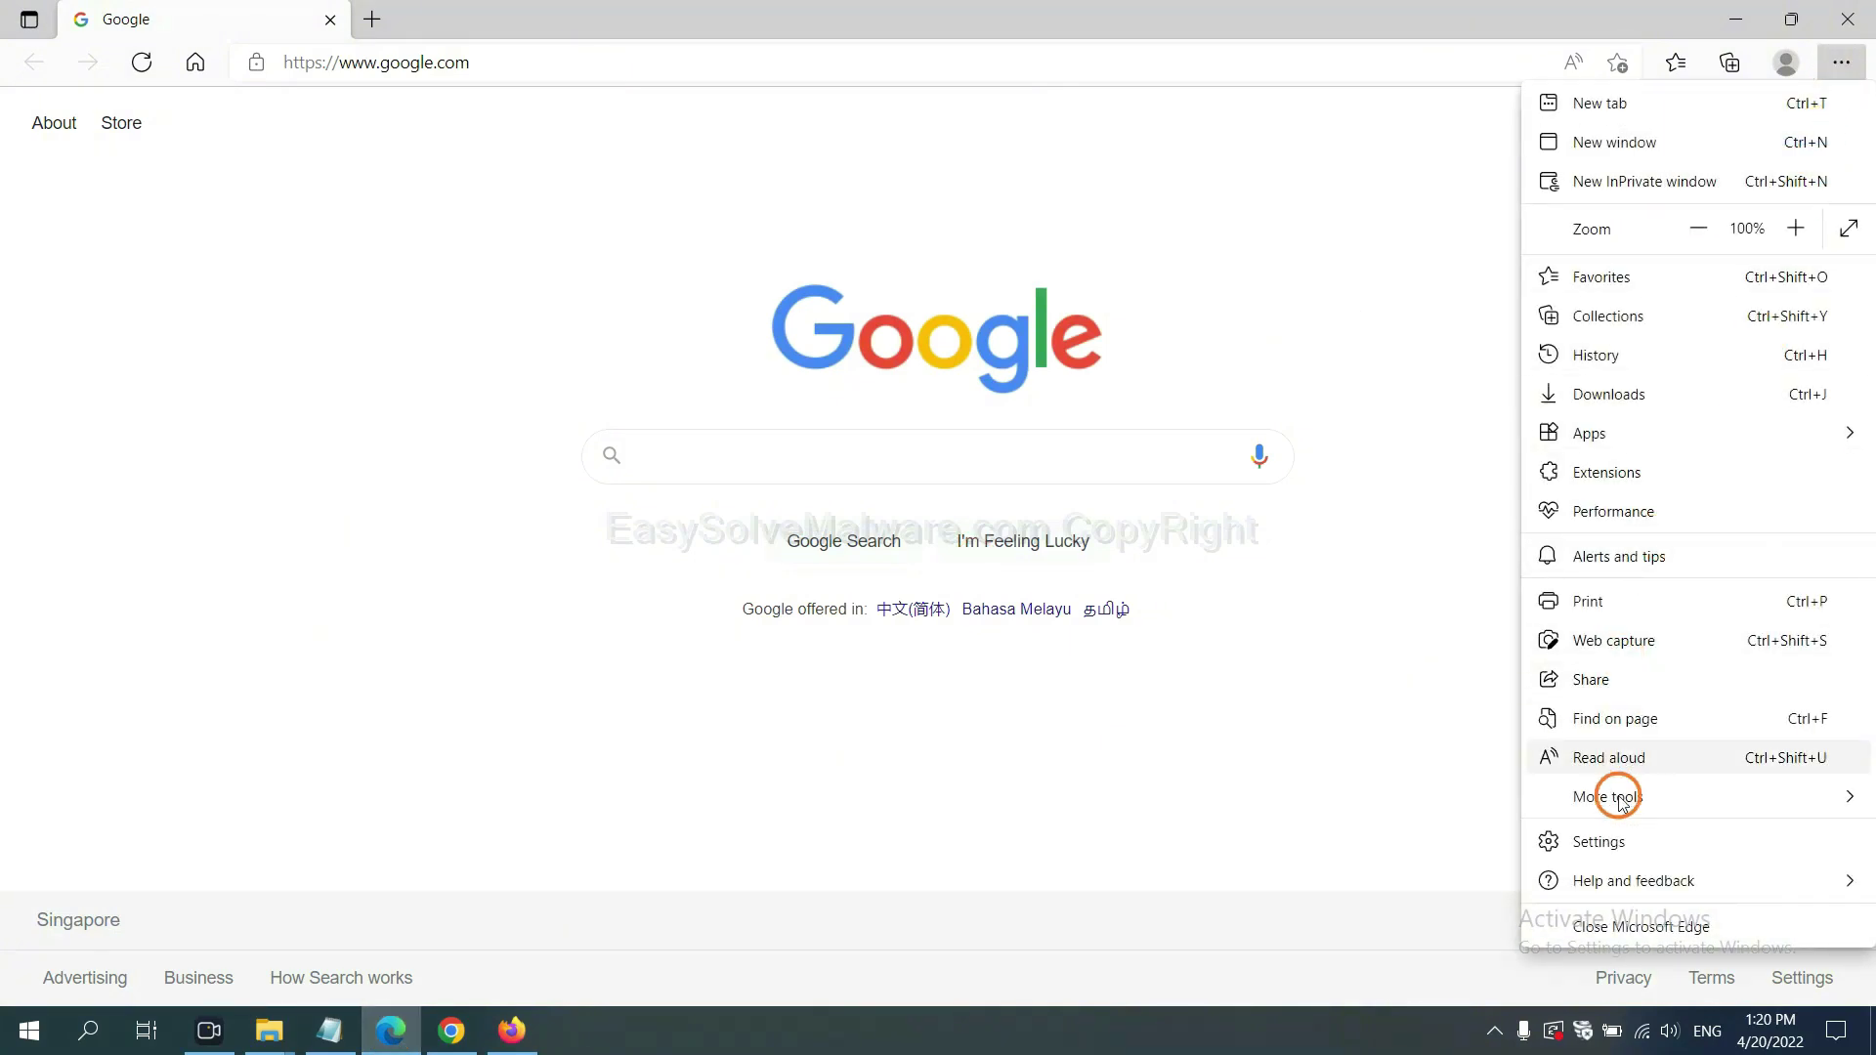
left_click(1619, 843)
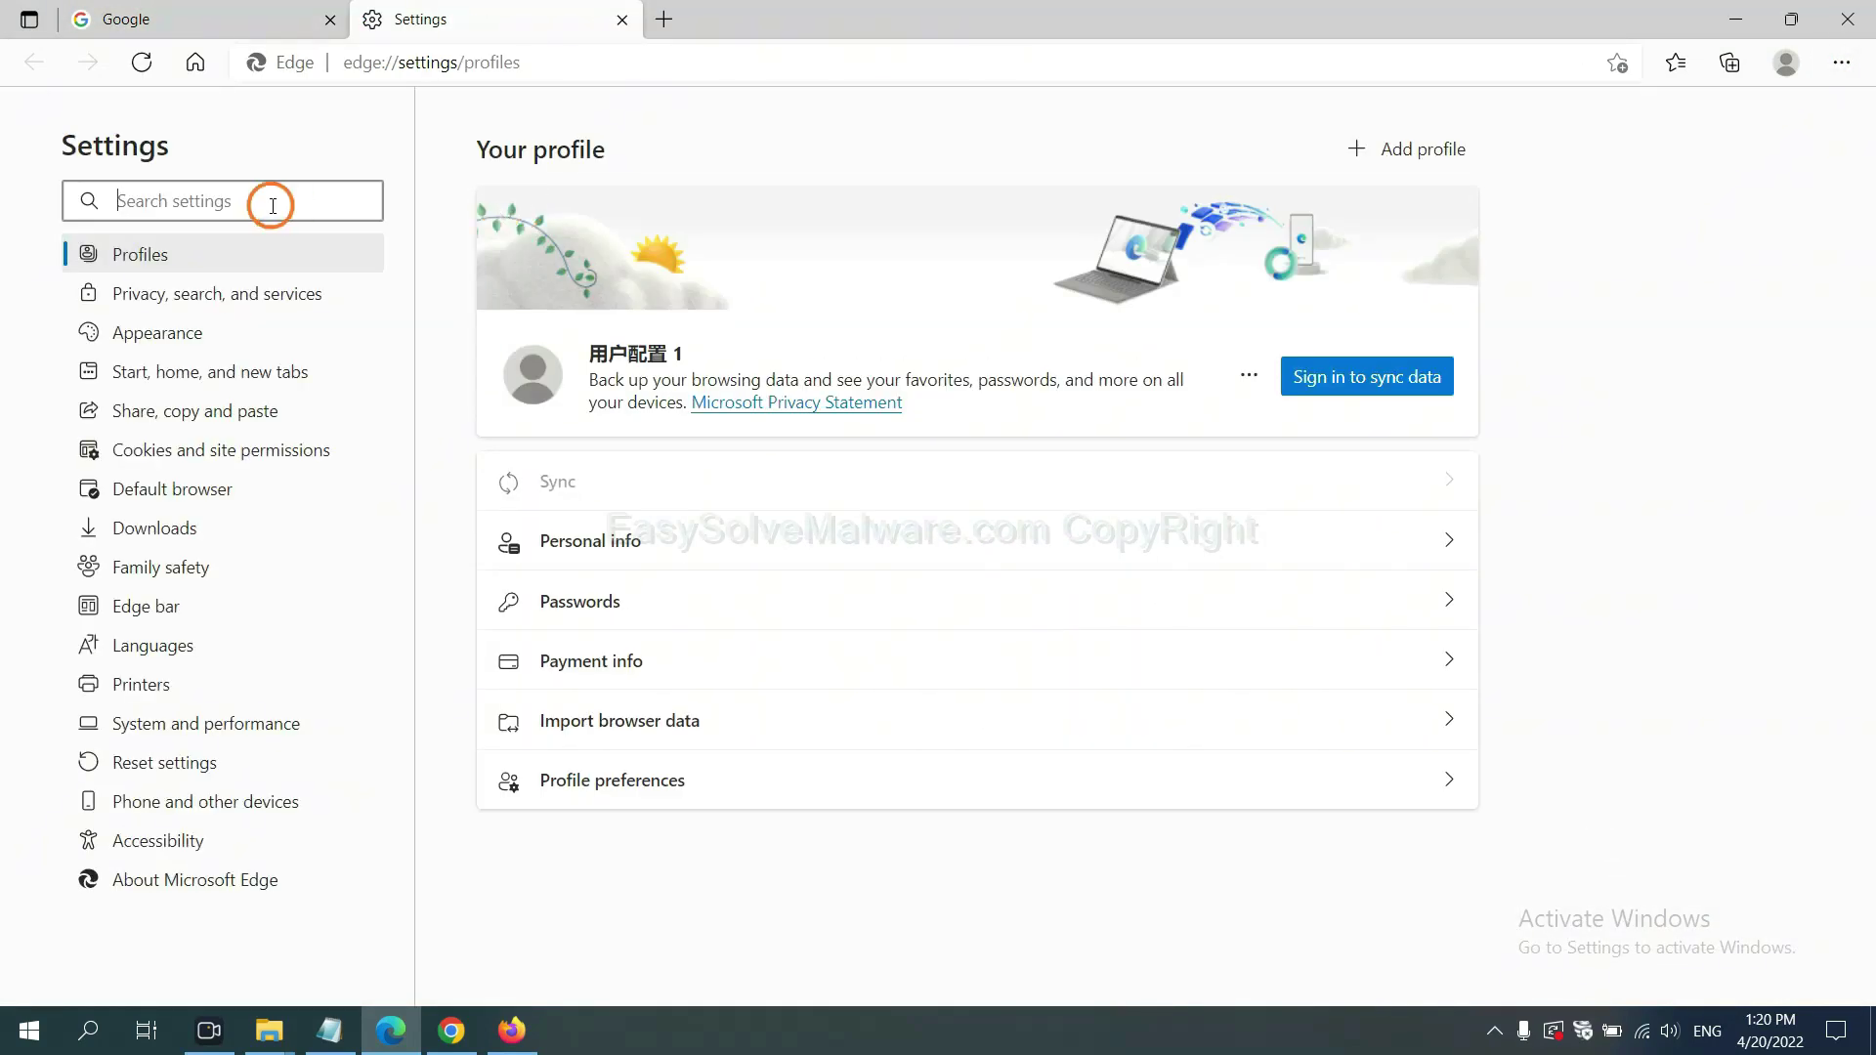
type("re")
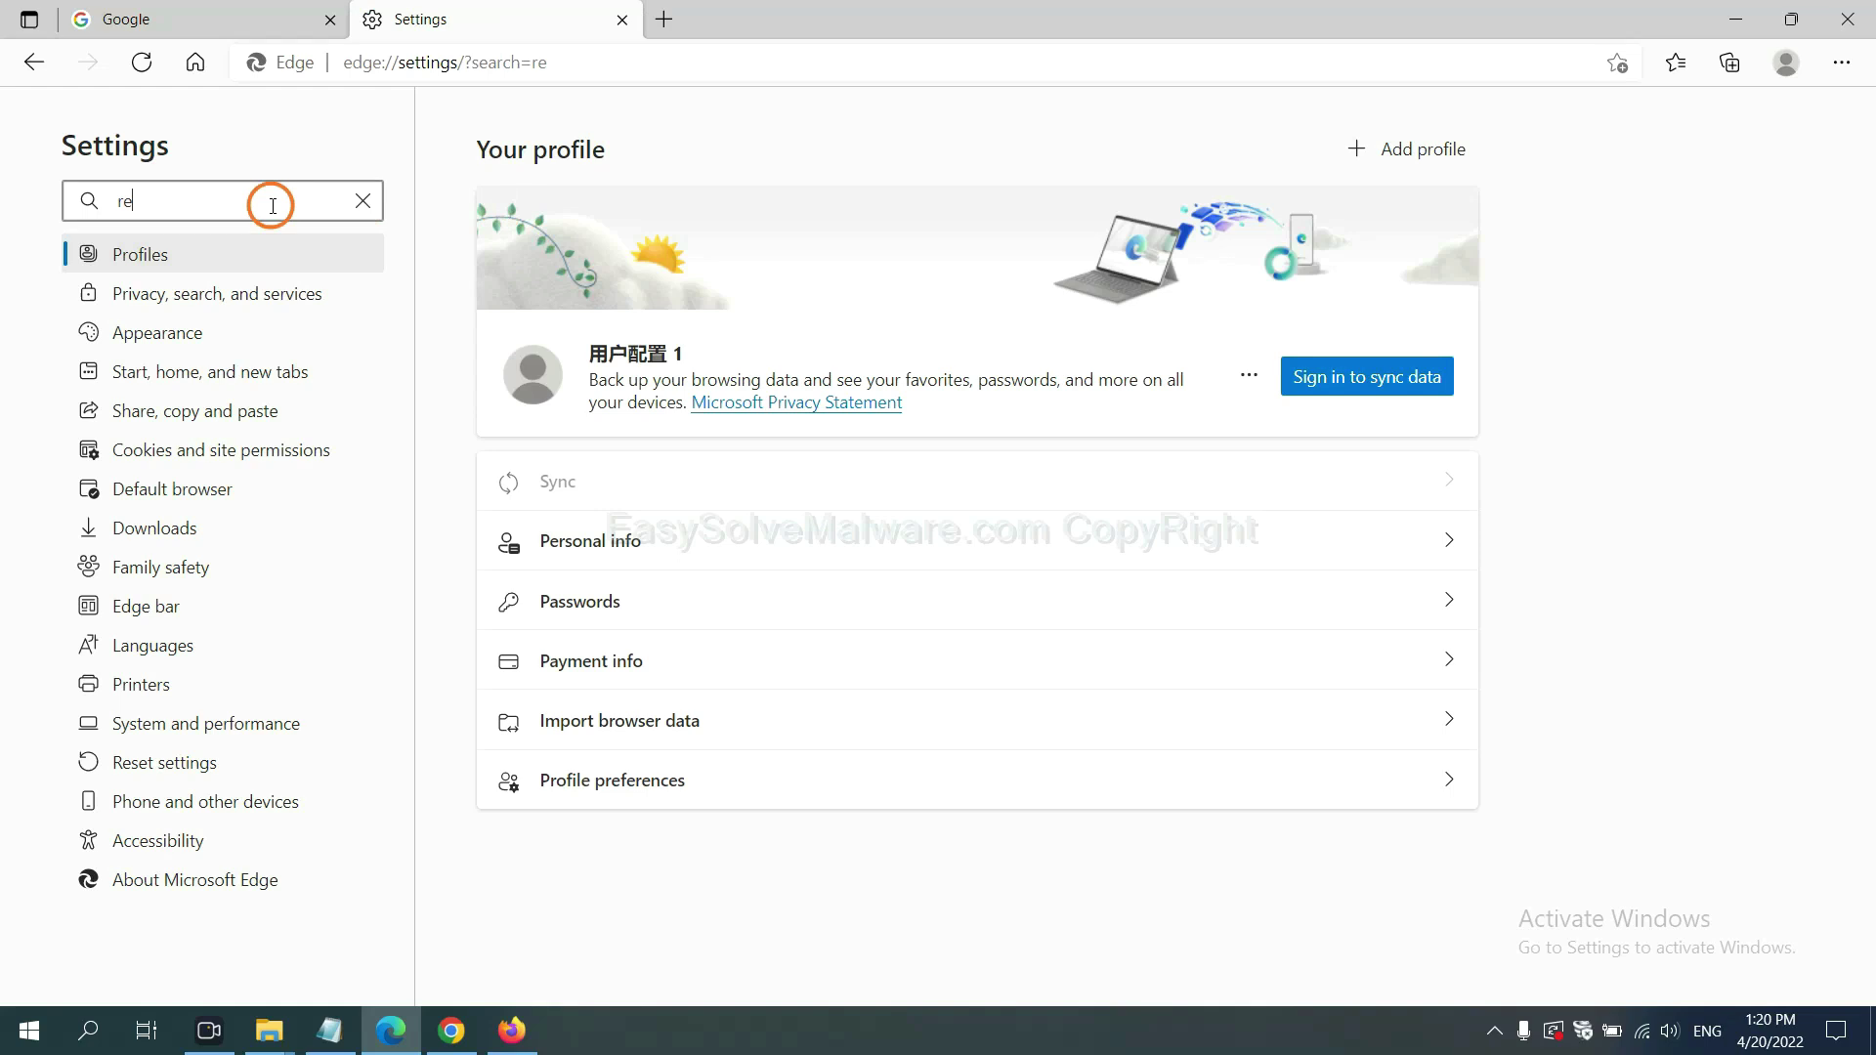
type("set")
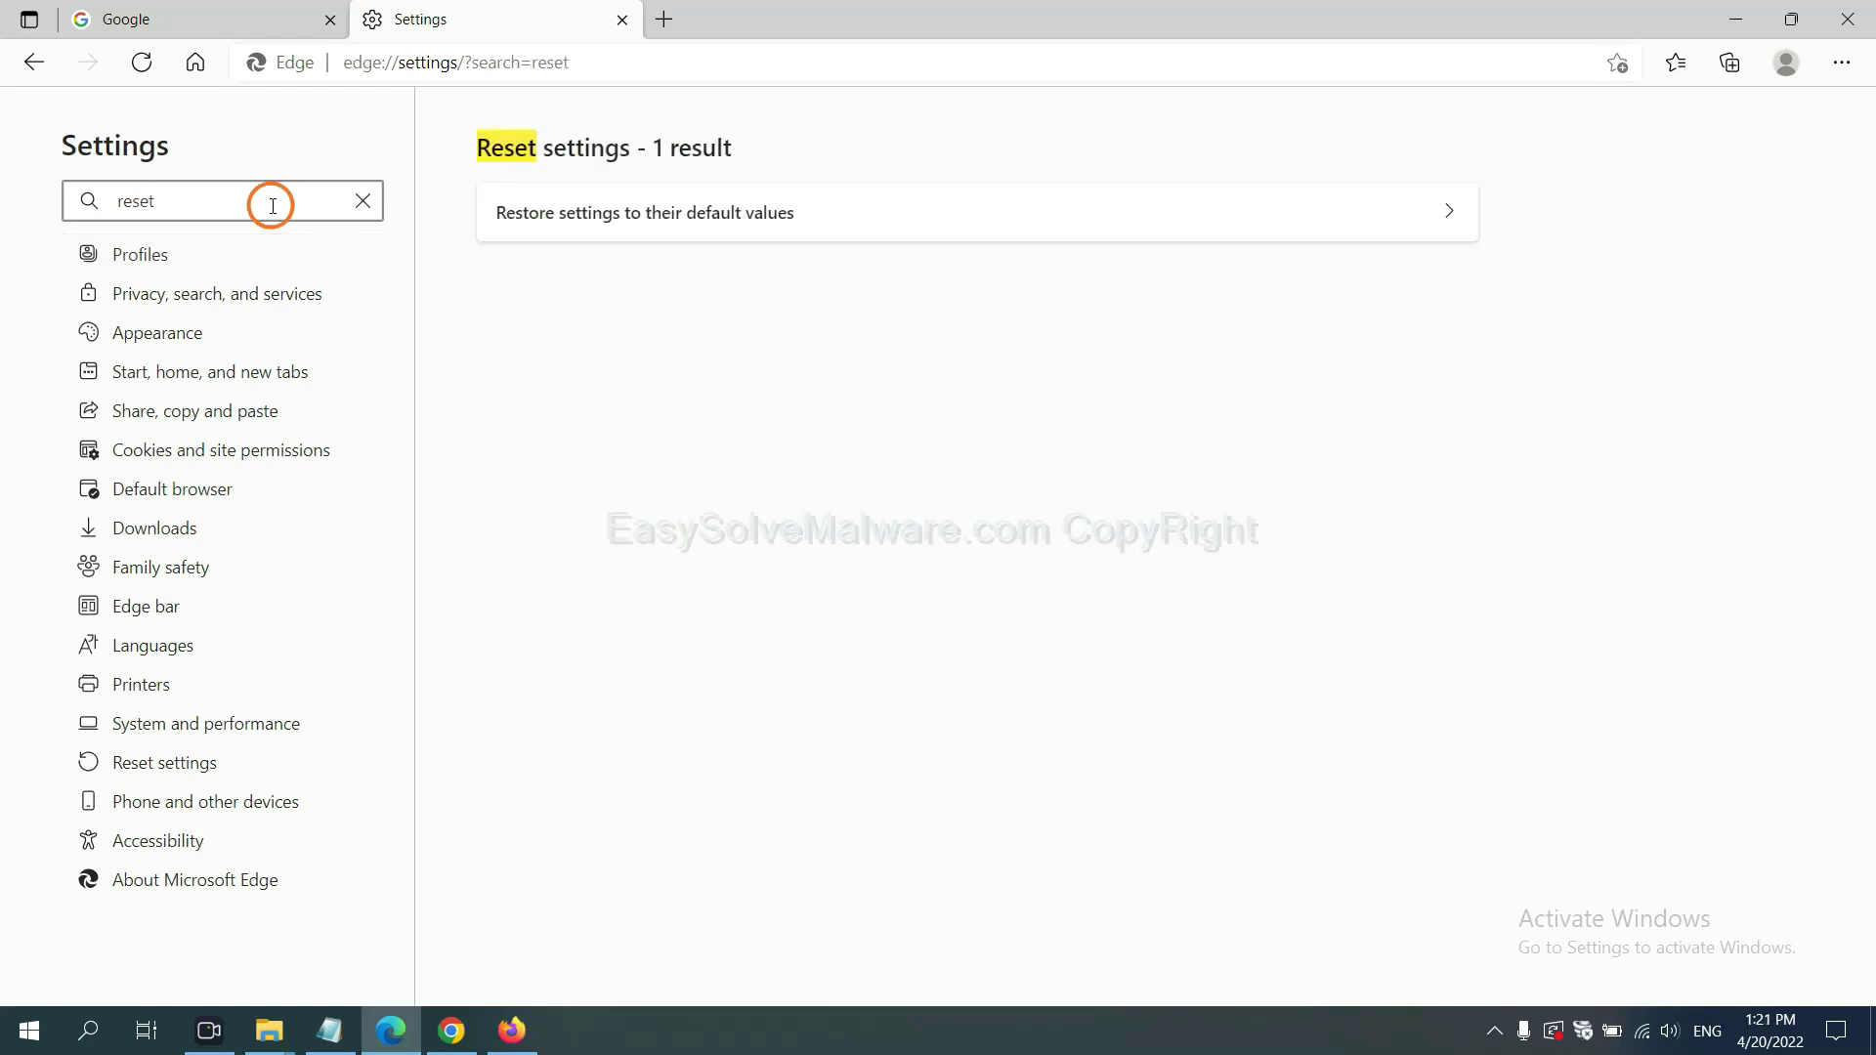
left_click(658, 205)
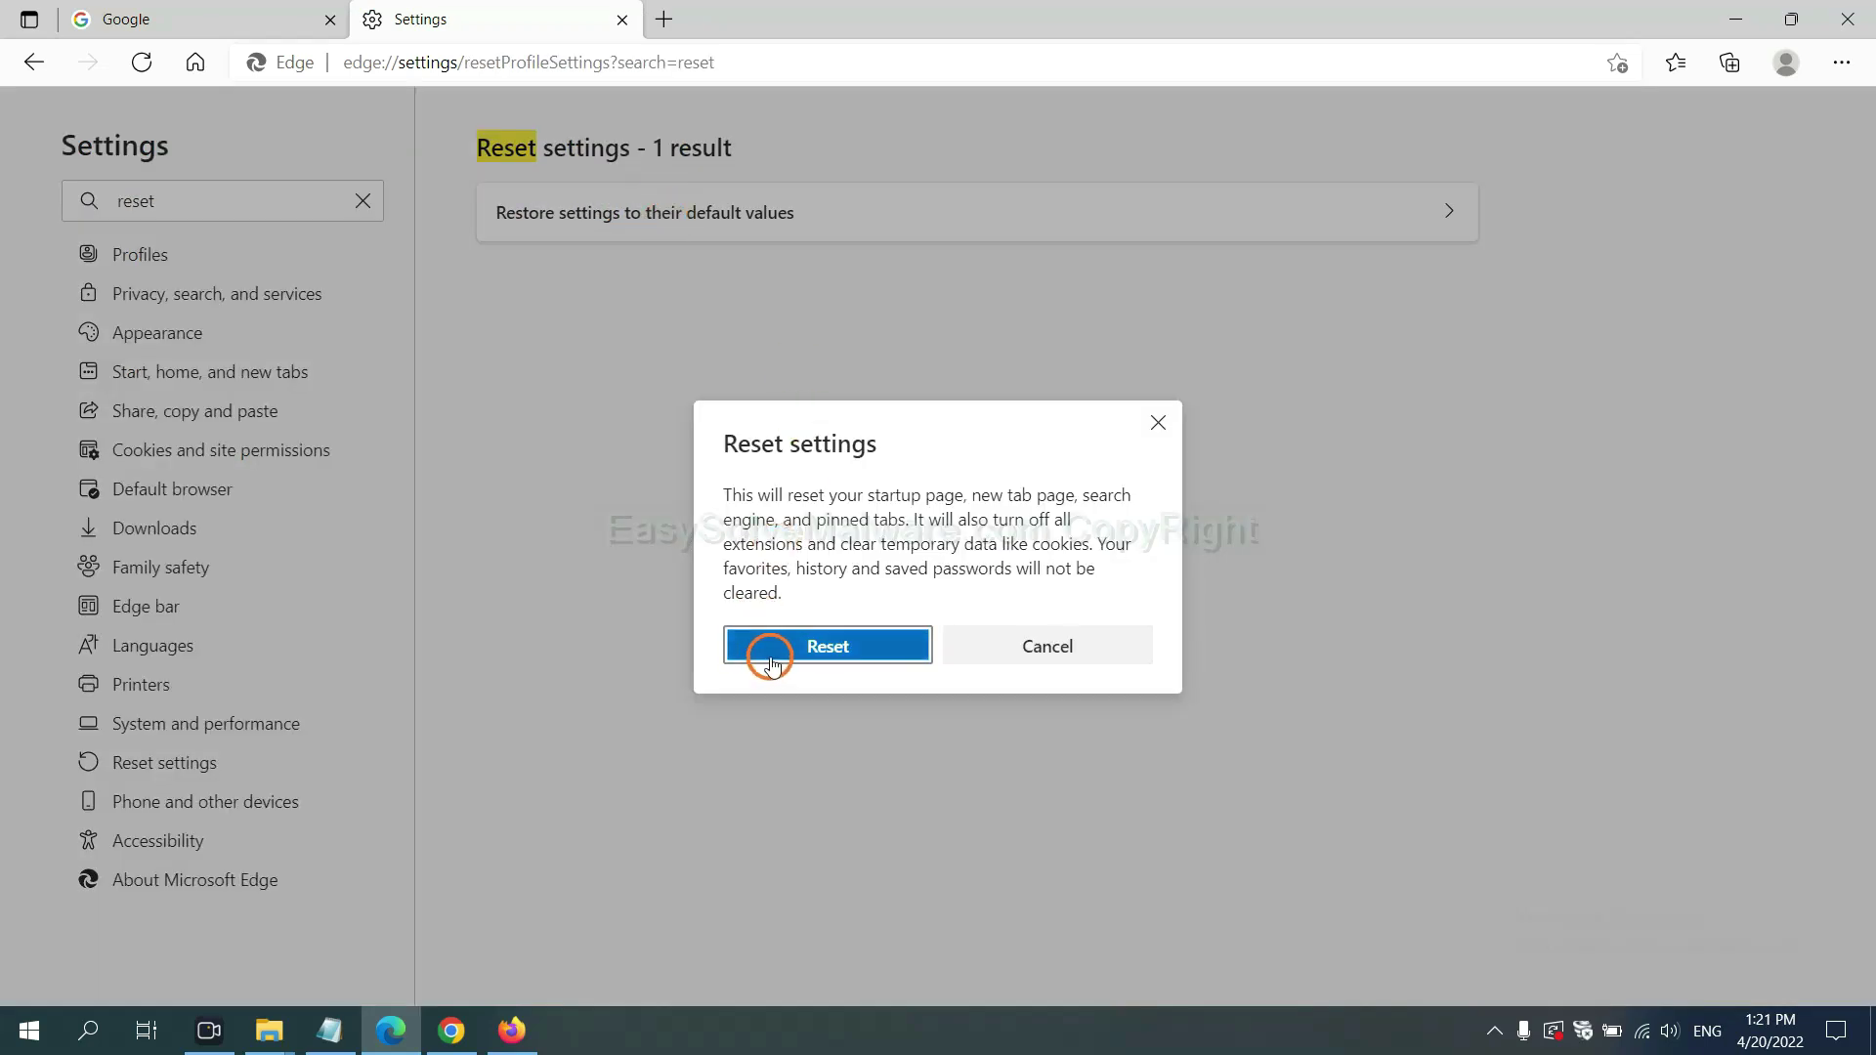